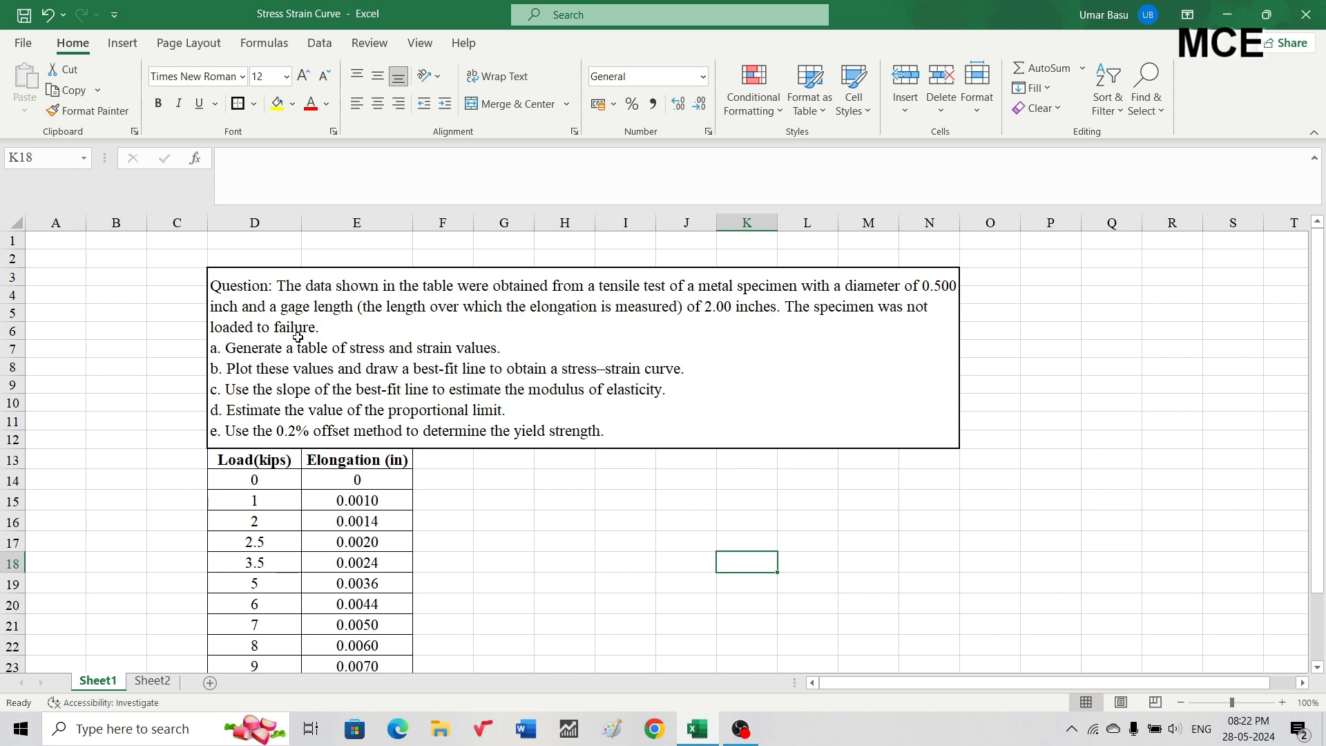
Review the tensile-test question and the load and elongation data table on Sheet1.
scroll(297, 337, down, 1)
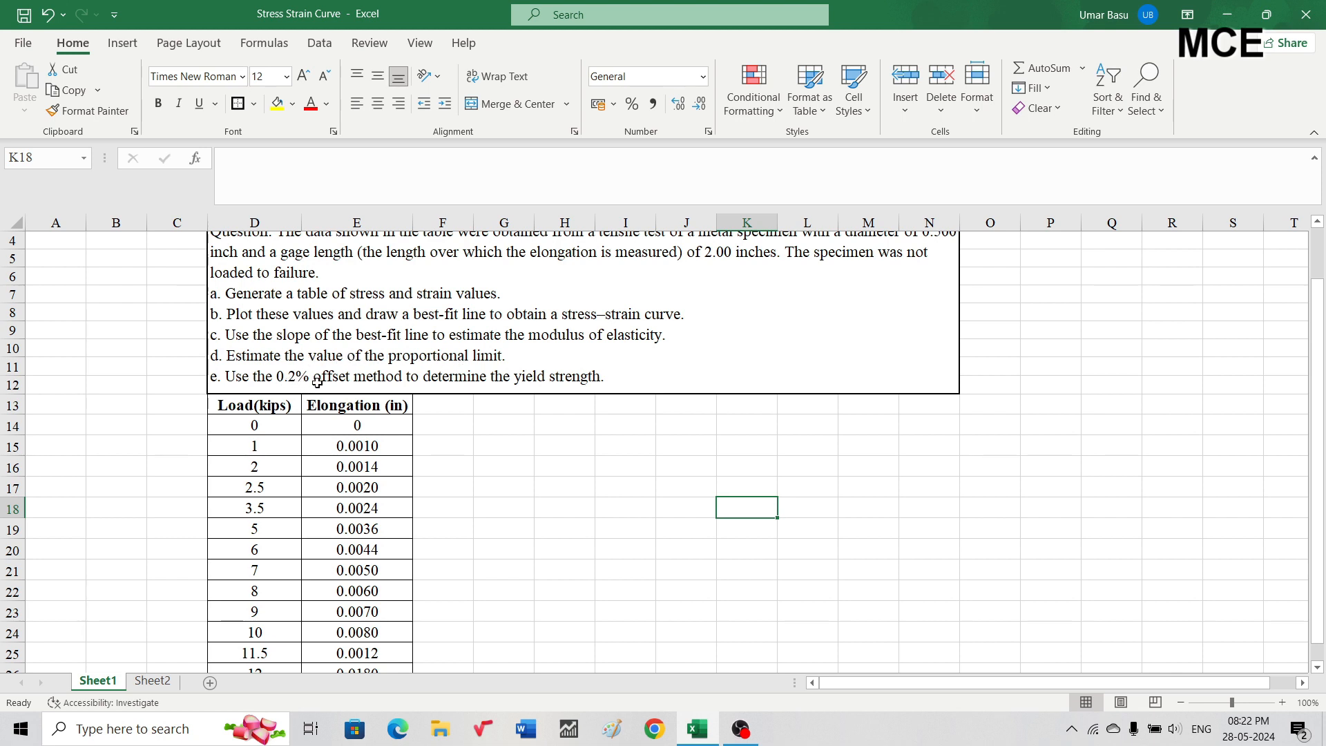
scroll(317, 383, down, 1)
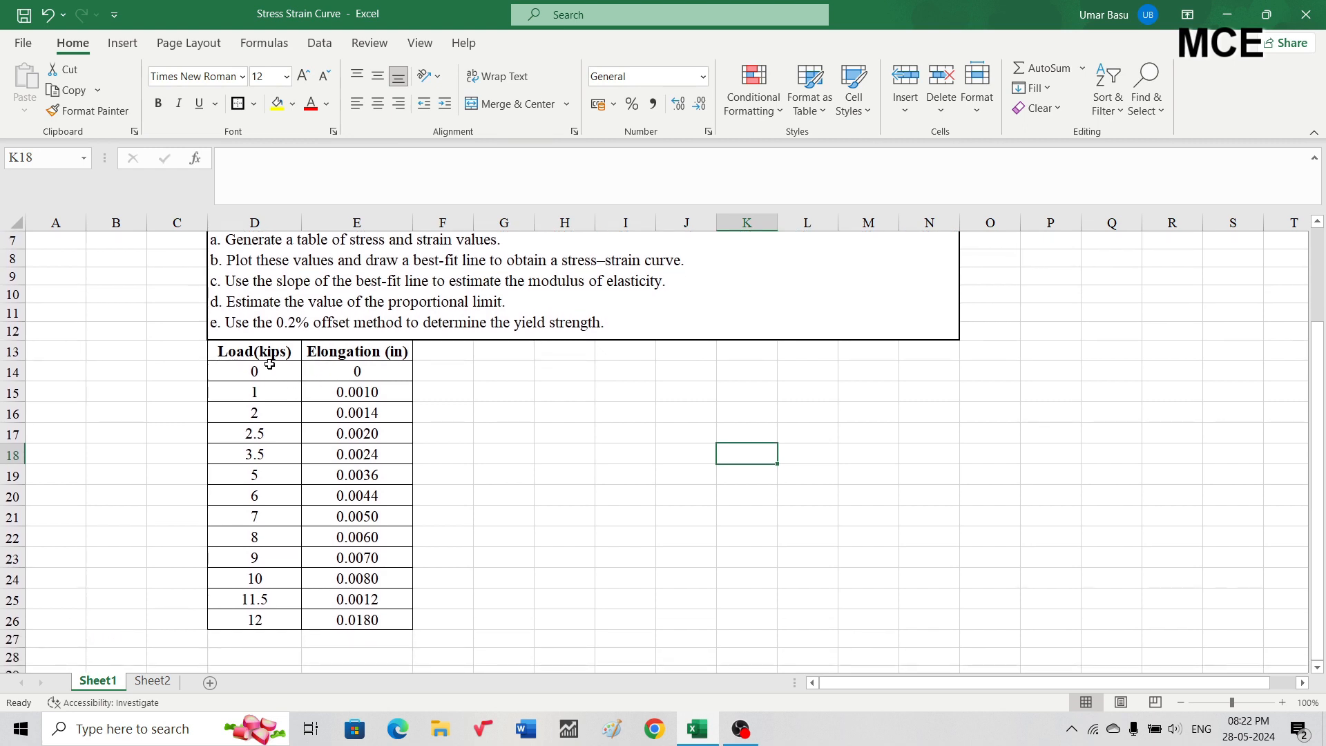
click(256, 354)
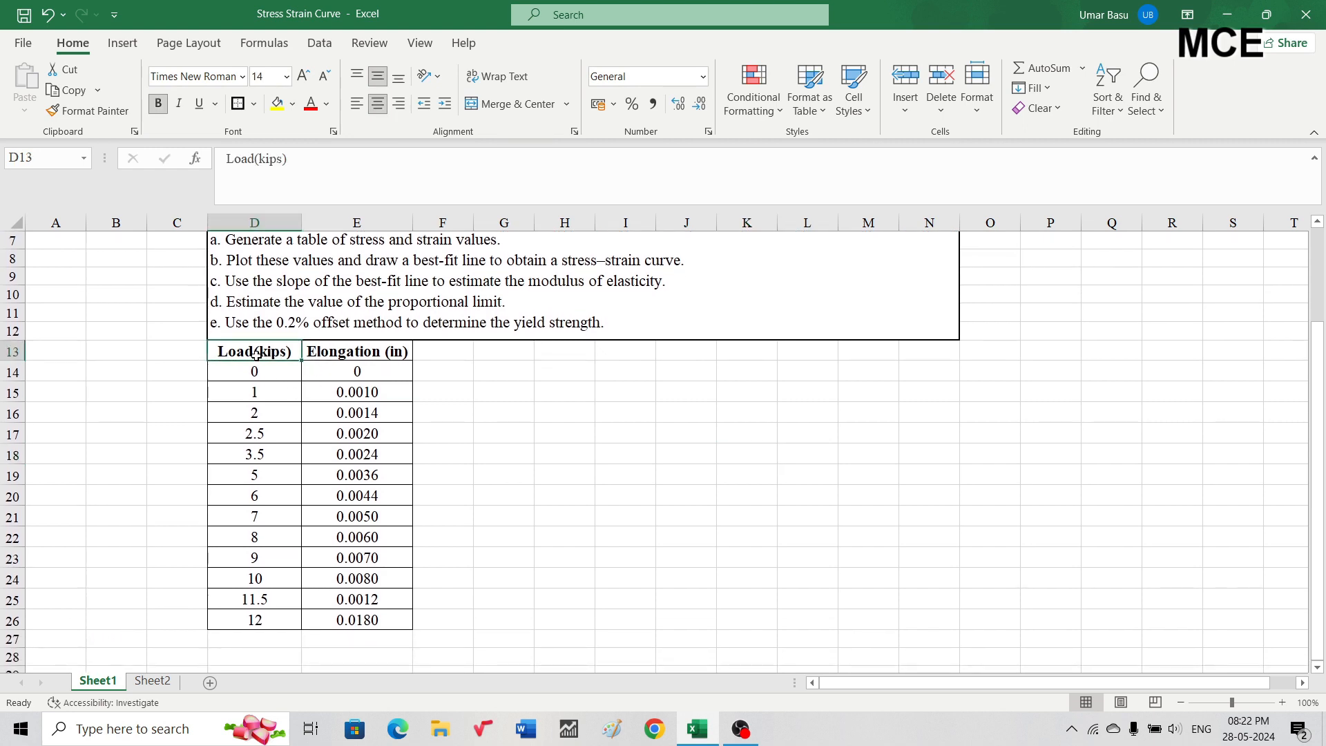
click(340, 354)
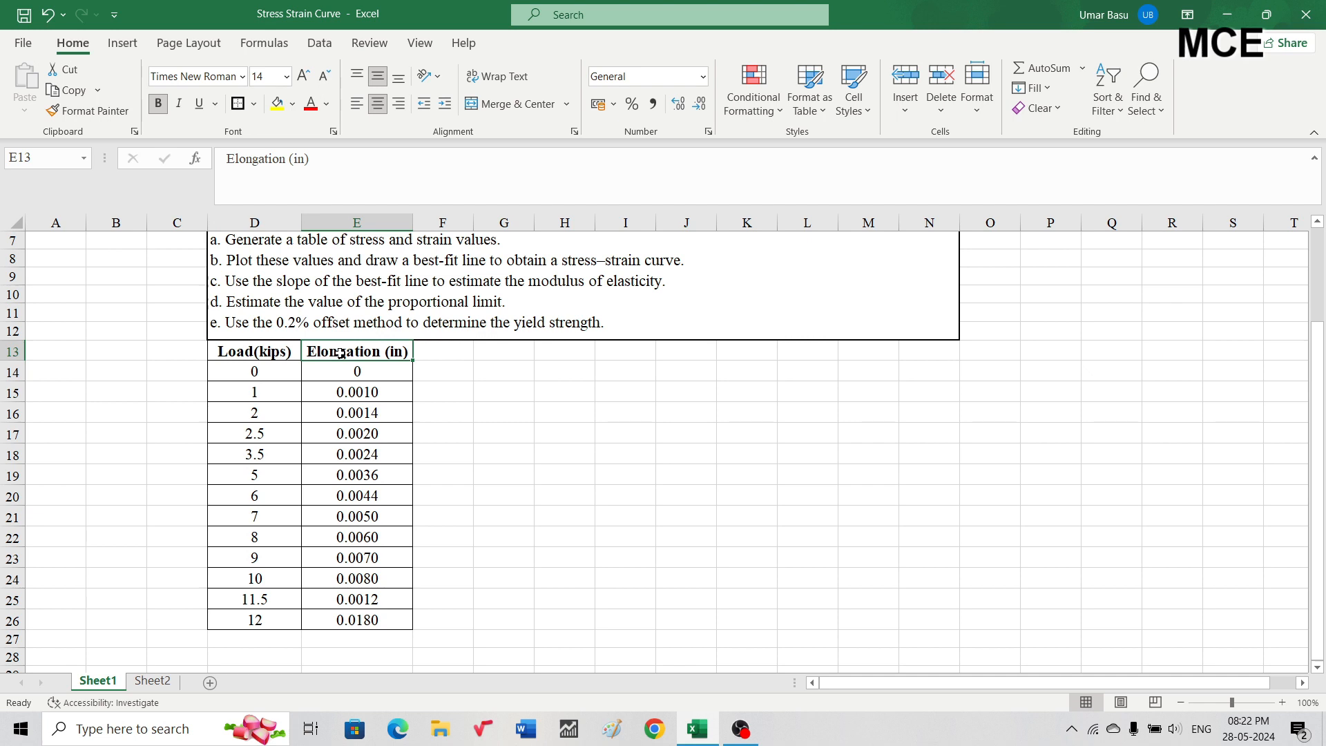
click(249, 372)
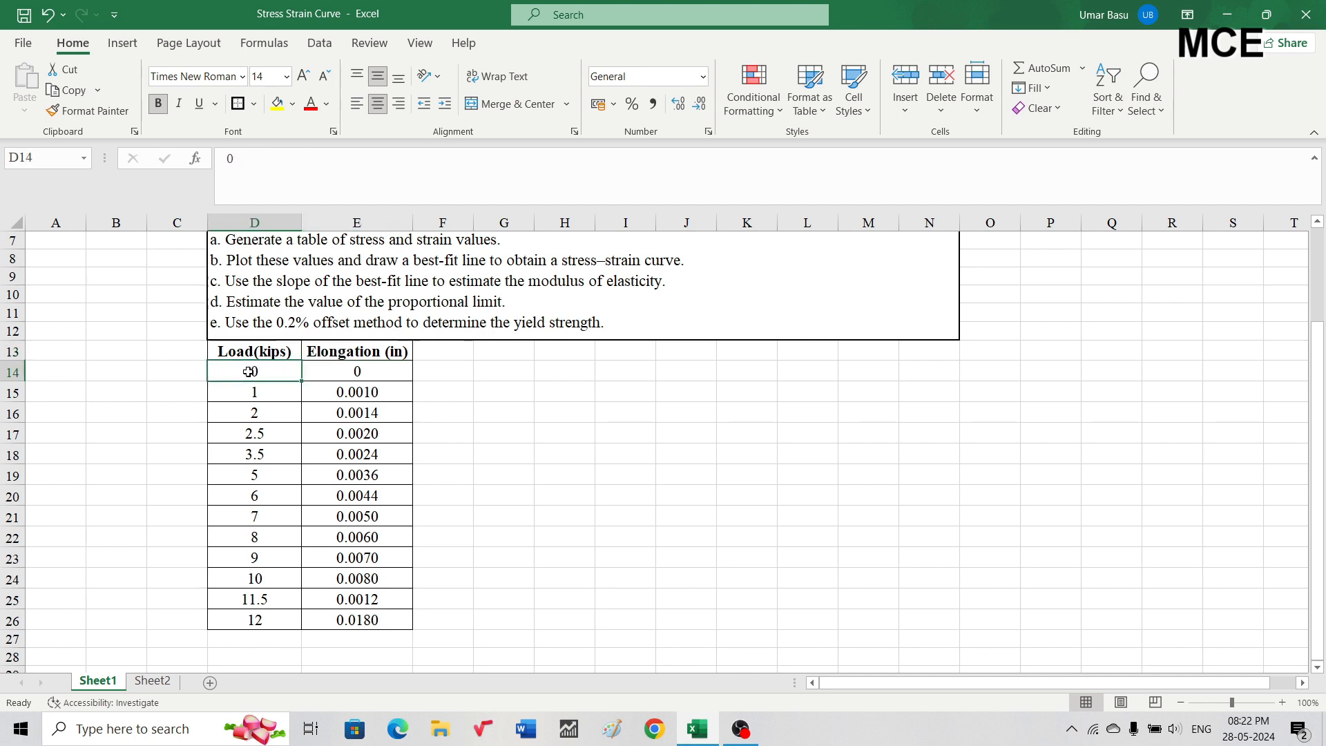
click(341, 369)
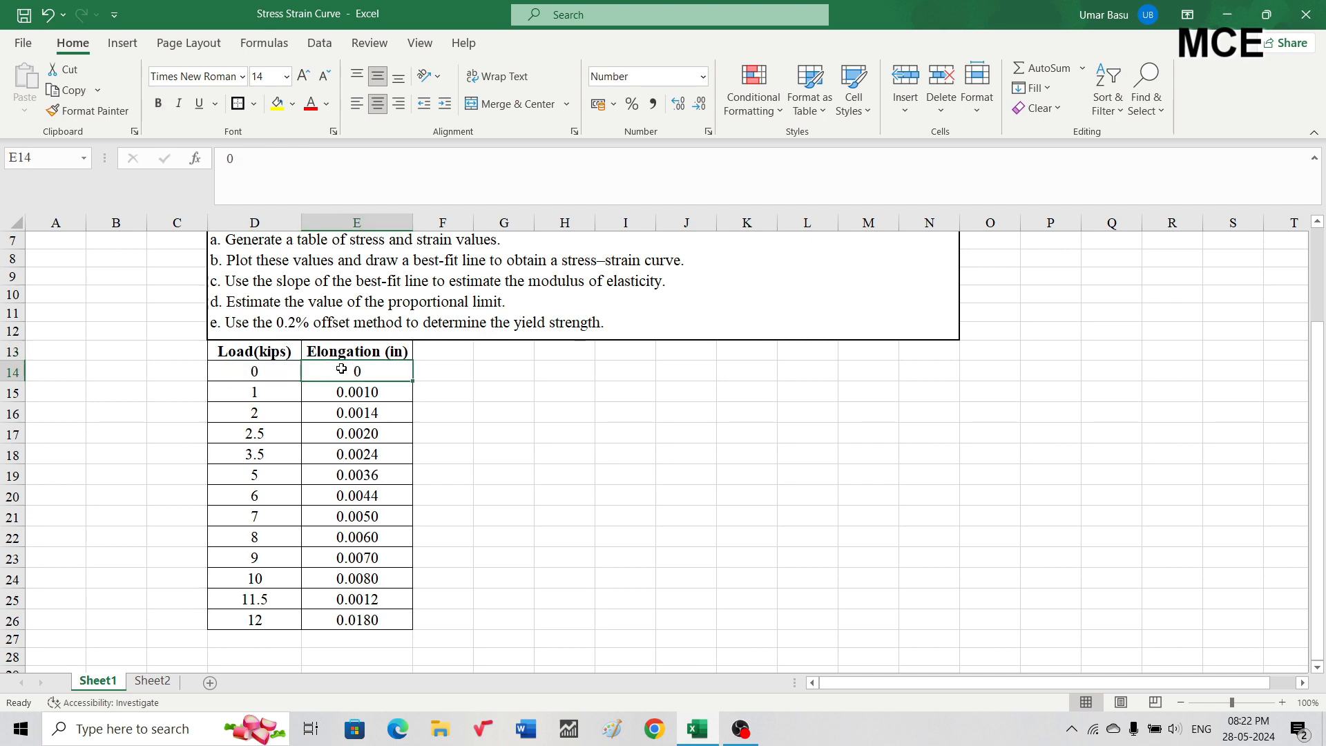
click(261, 389)
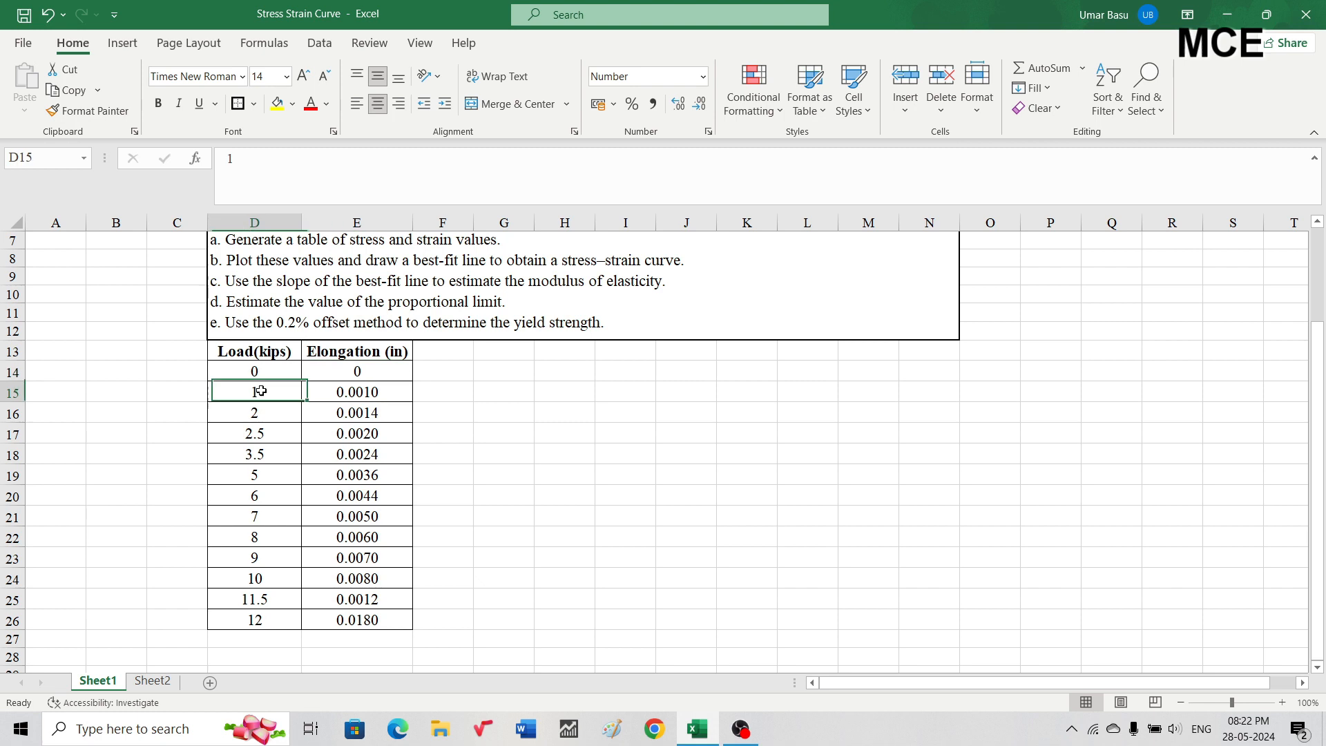
click(352, 393)
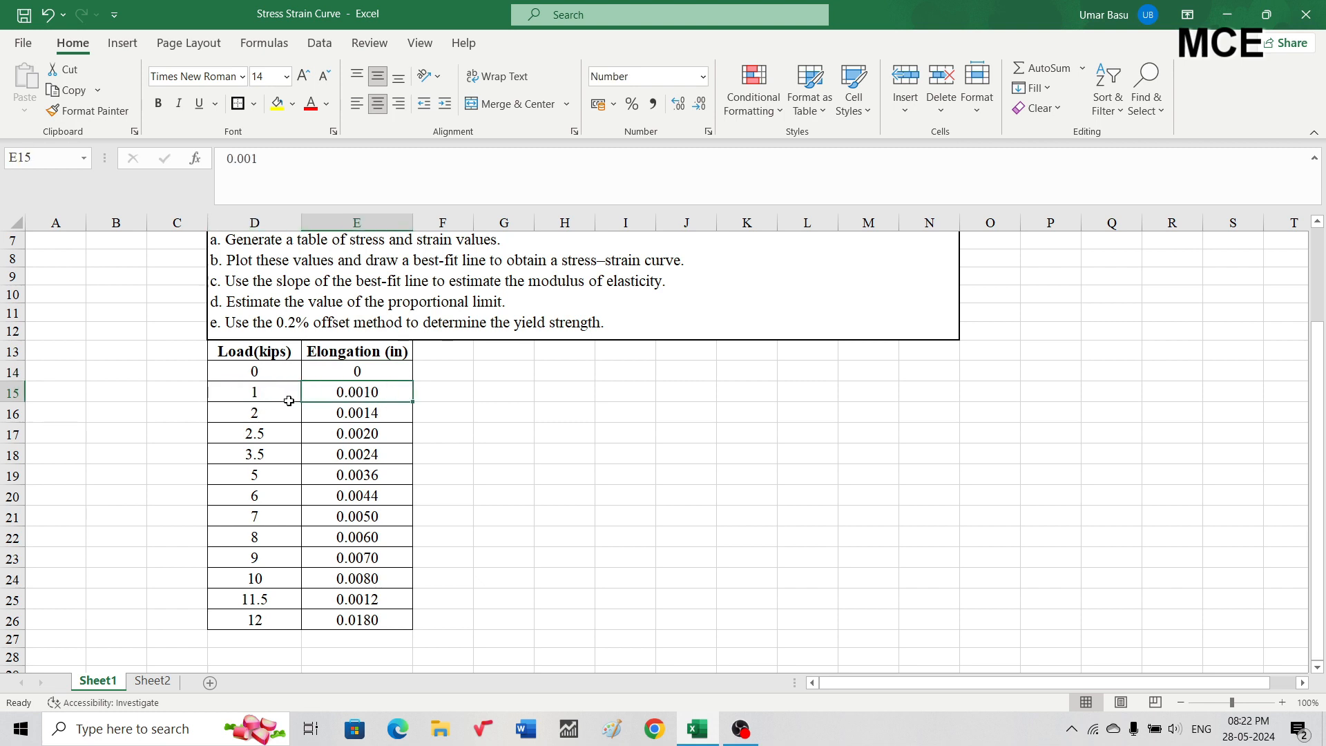
scroll(313, 454, up, 2)
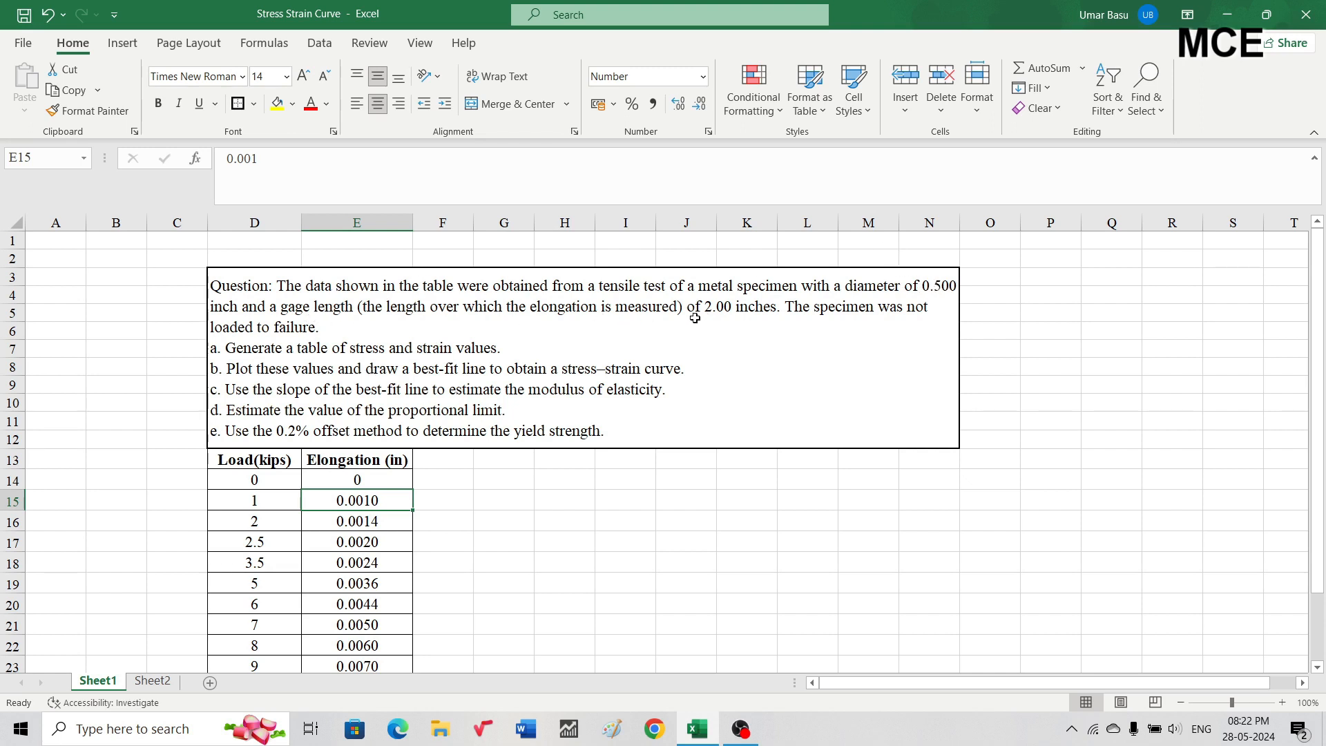
scroll(674, 330, down, 3)
scroll(615, 350, up, 1)
scroll(607, 350, up, 3)
scroll(596, 348, down, 1)
scroll(598, 346, up, 1)
scroll(425, 398, down, 2)
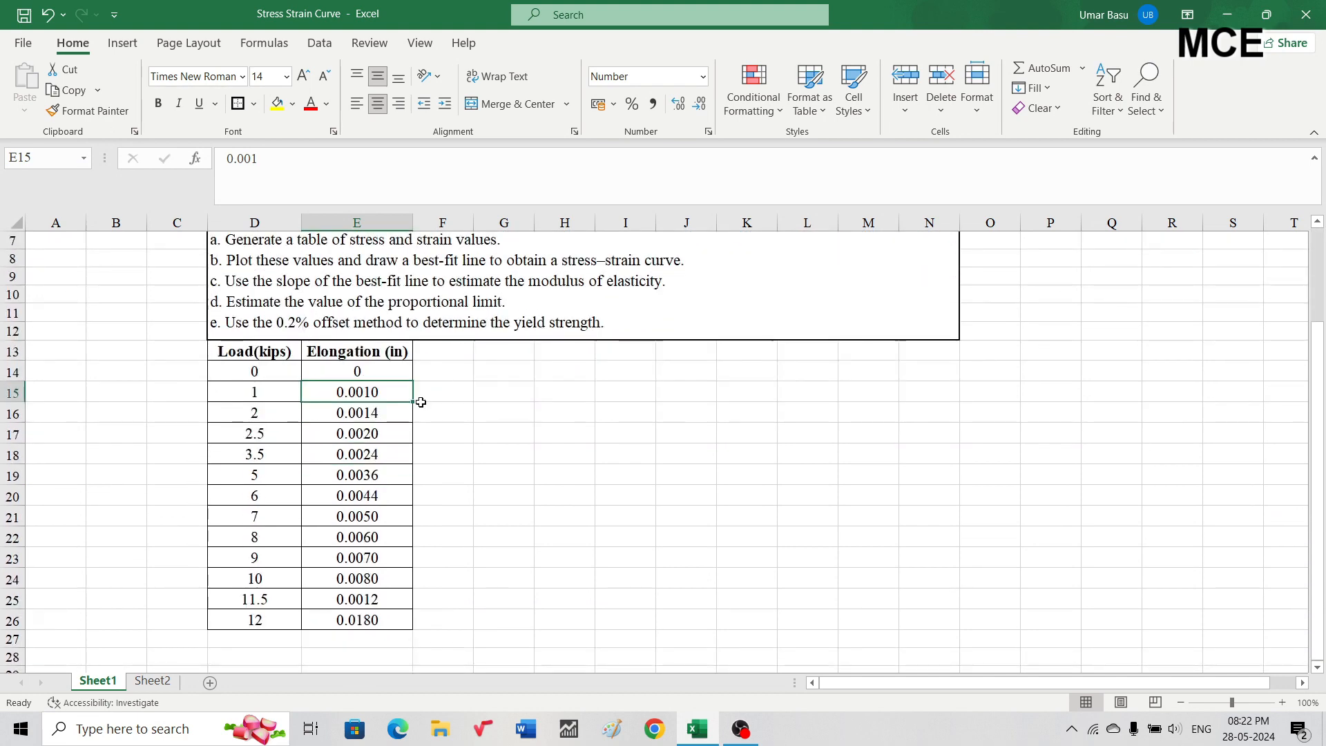
Switch to Sheet2 and examine the load, elongation, strain and stress columns of its table.
click(158, 684)
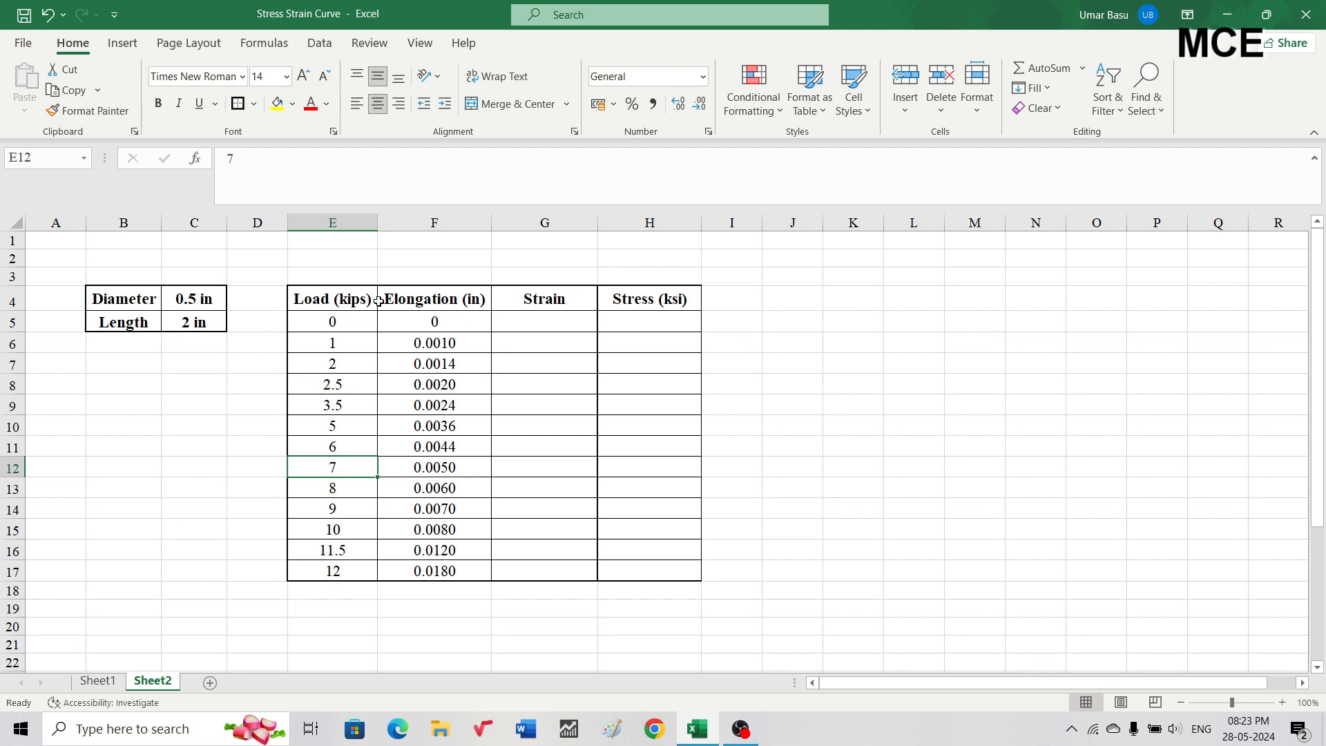
click(343, 299)
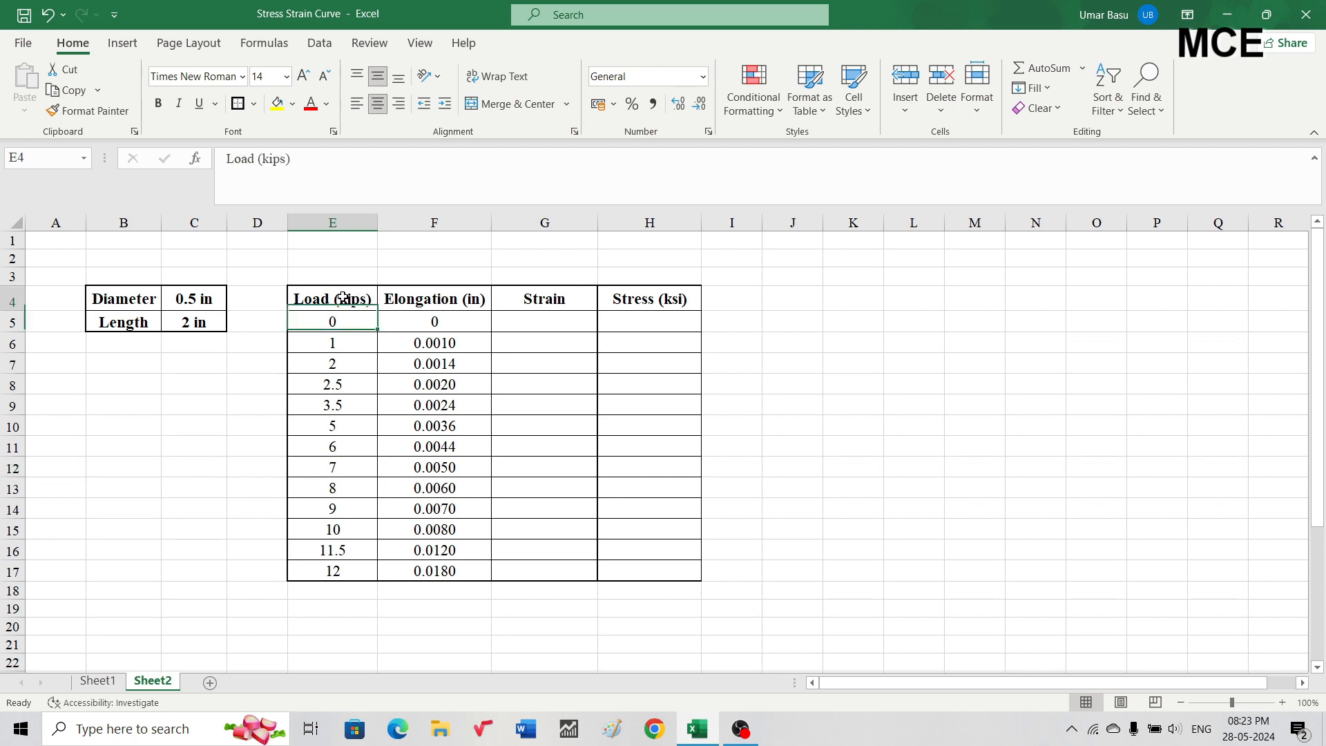
click(416, 301)
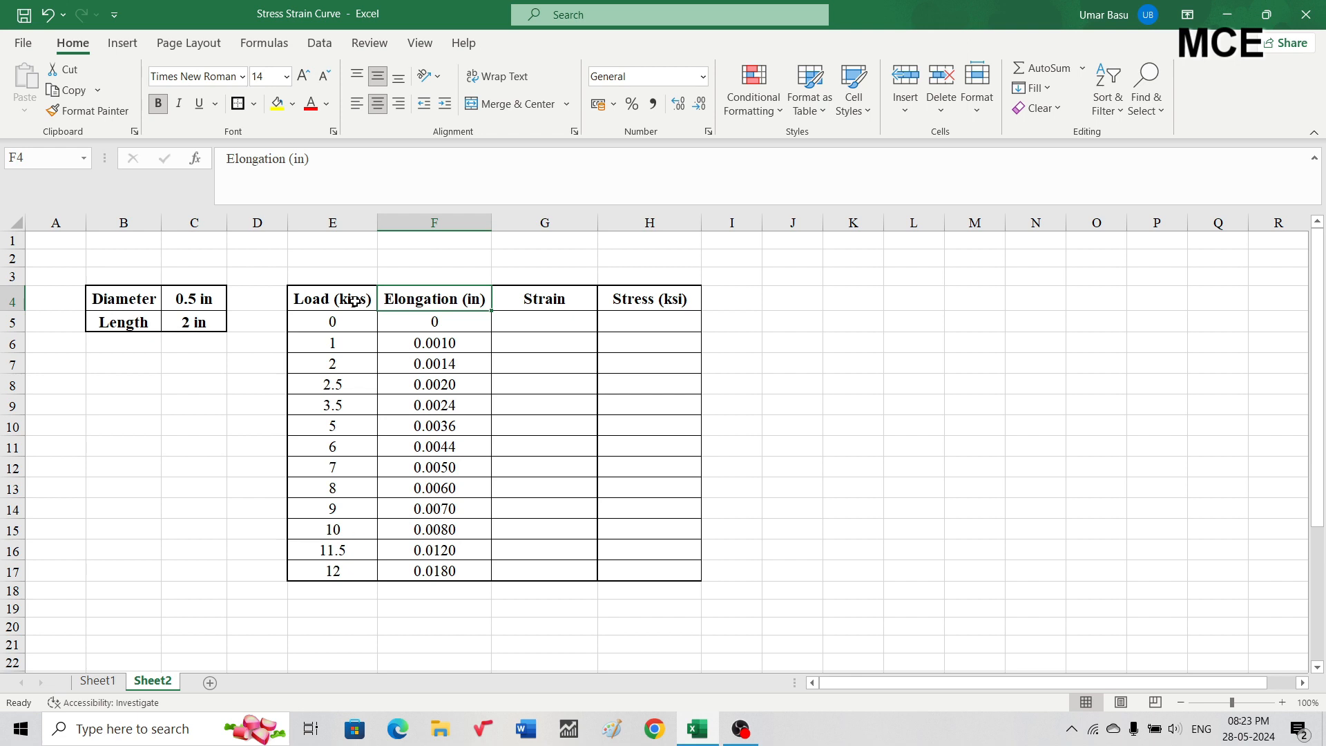
click(547, 300)
click(643, 301)
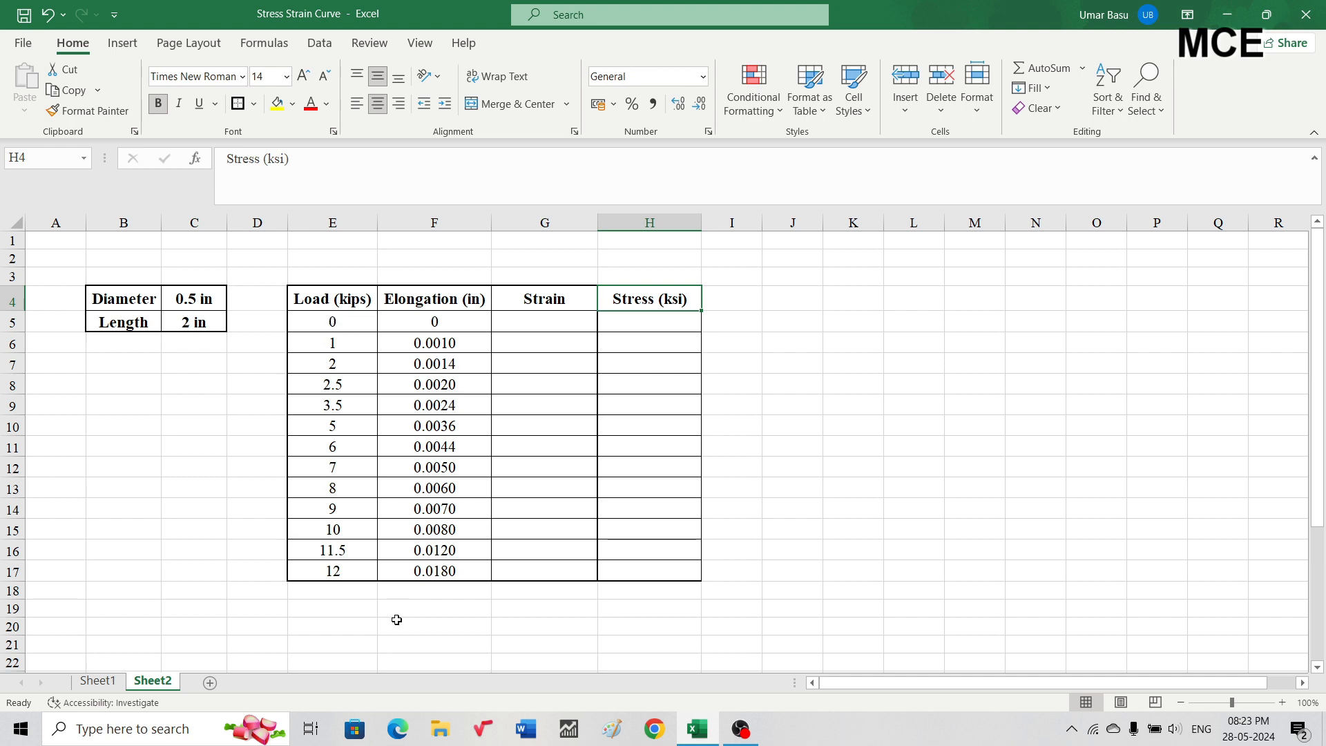
click(336, 322)
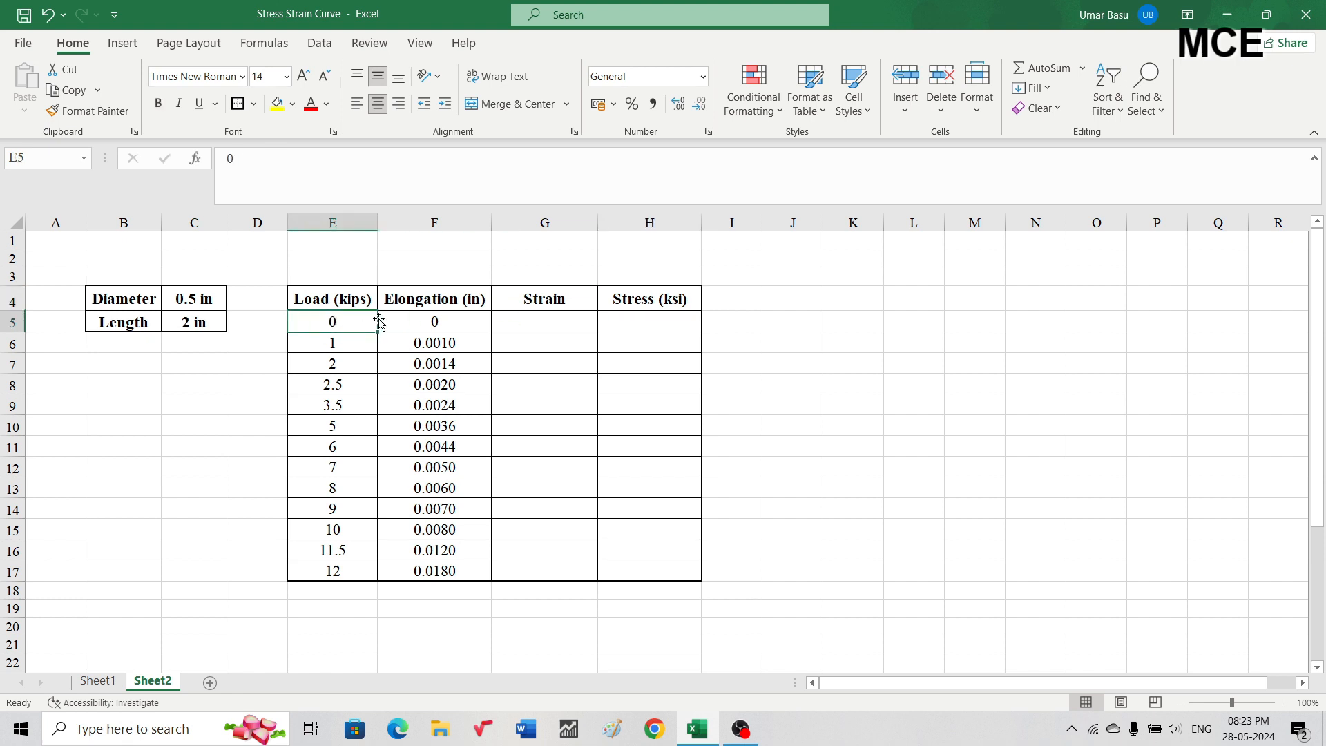
click(415, 323)
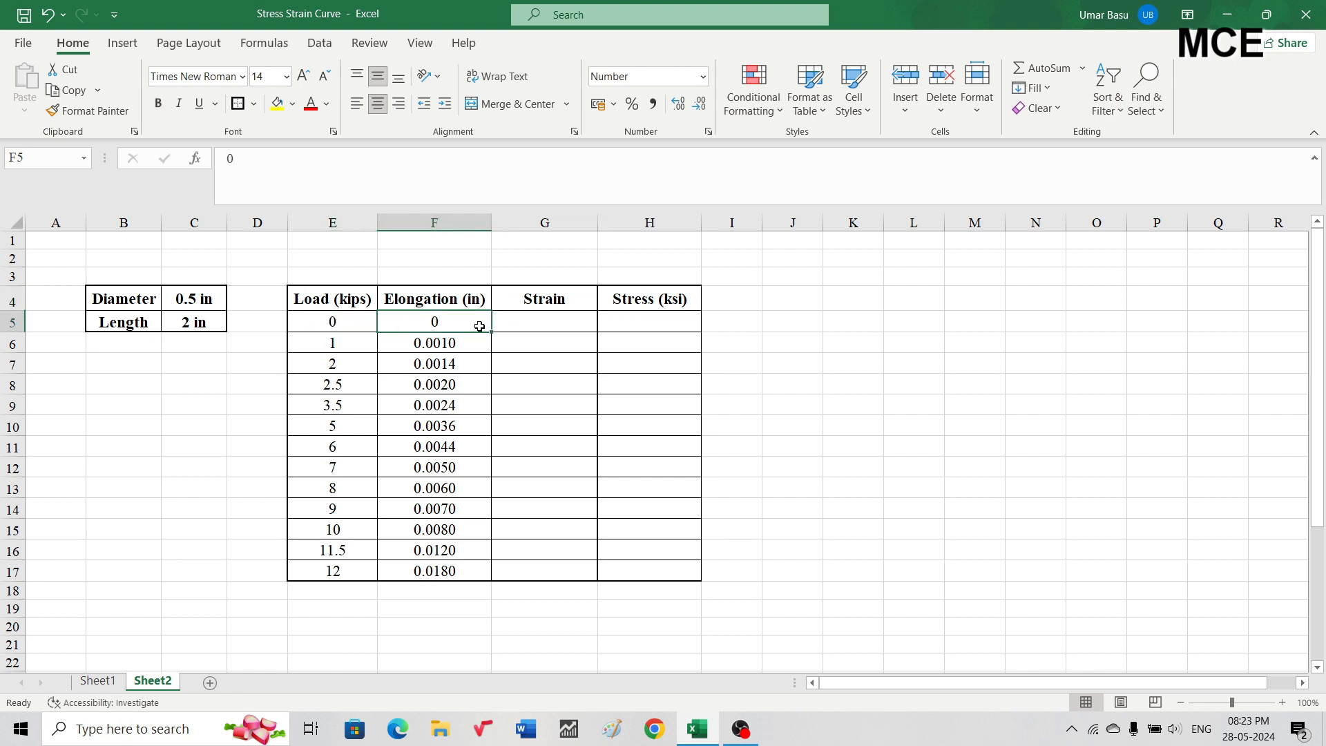
Calculate strain in G5 with =F5/2 and fill the formula down through G17.
click(525, 327)
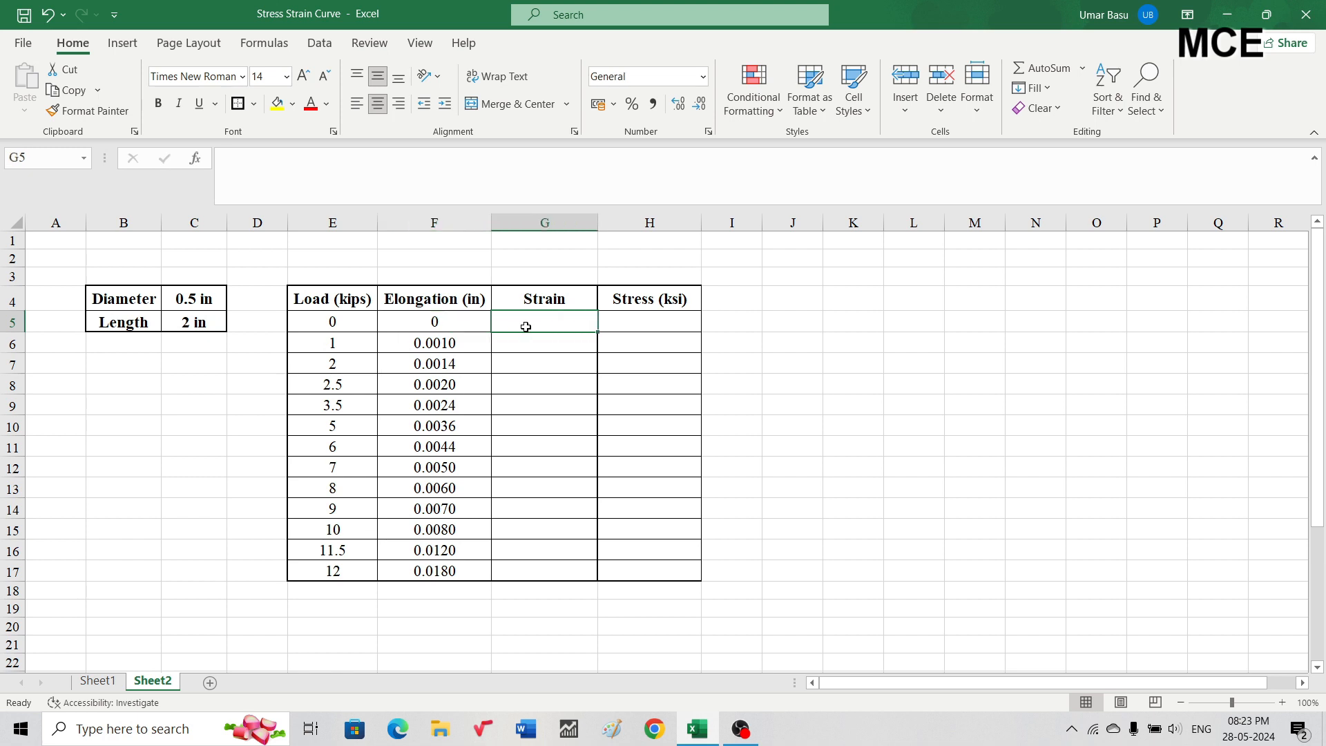
text(=)
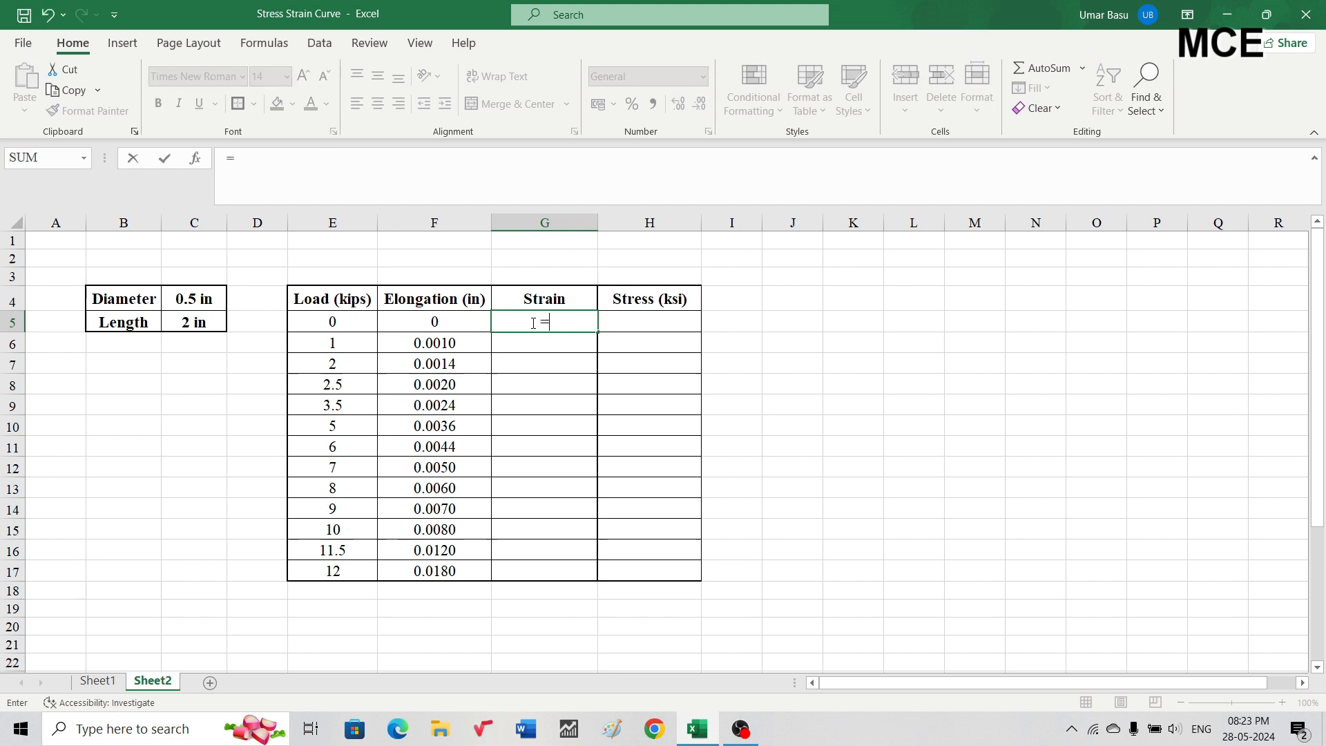
click(431, 321)
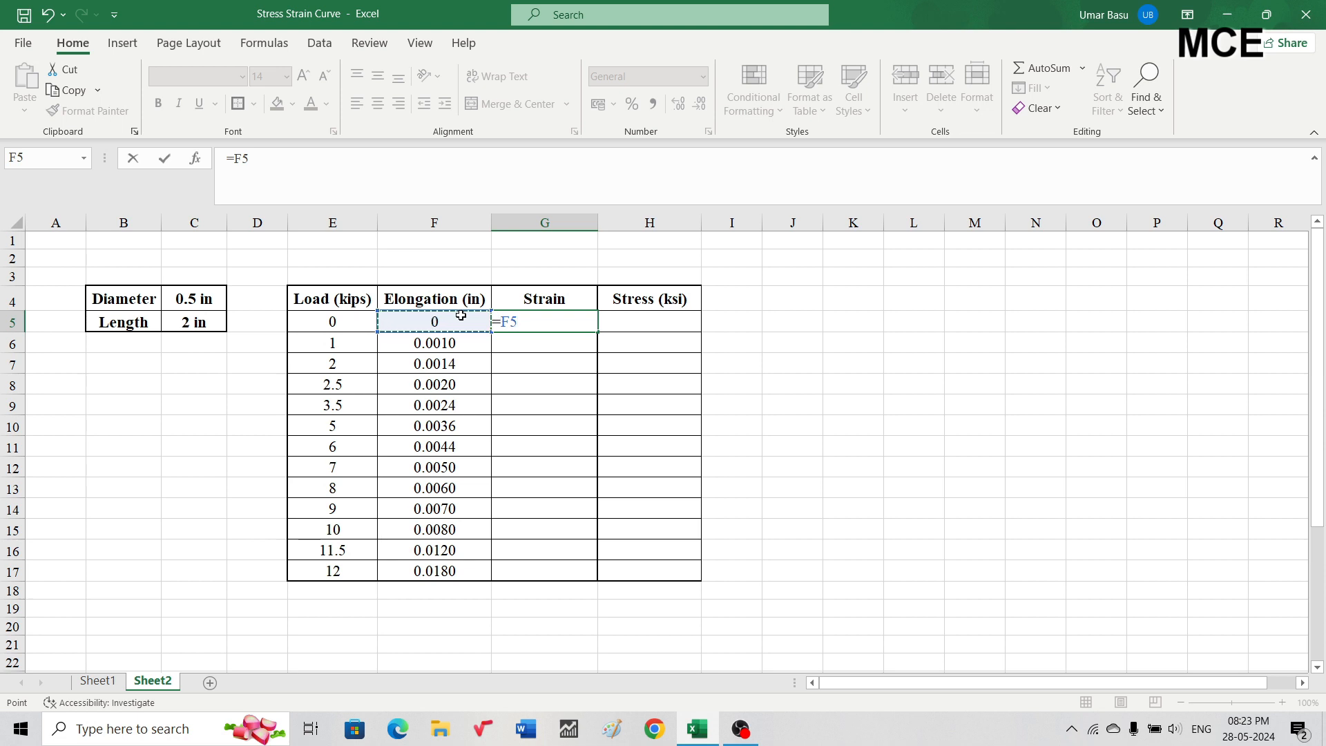
text(/)
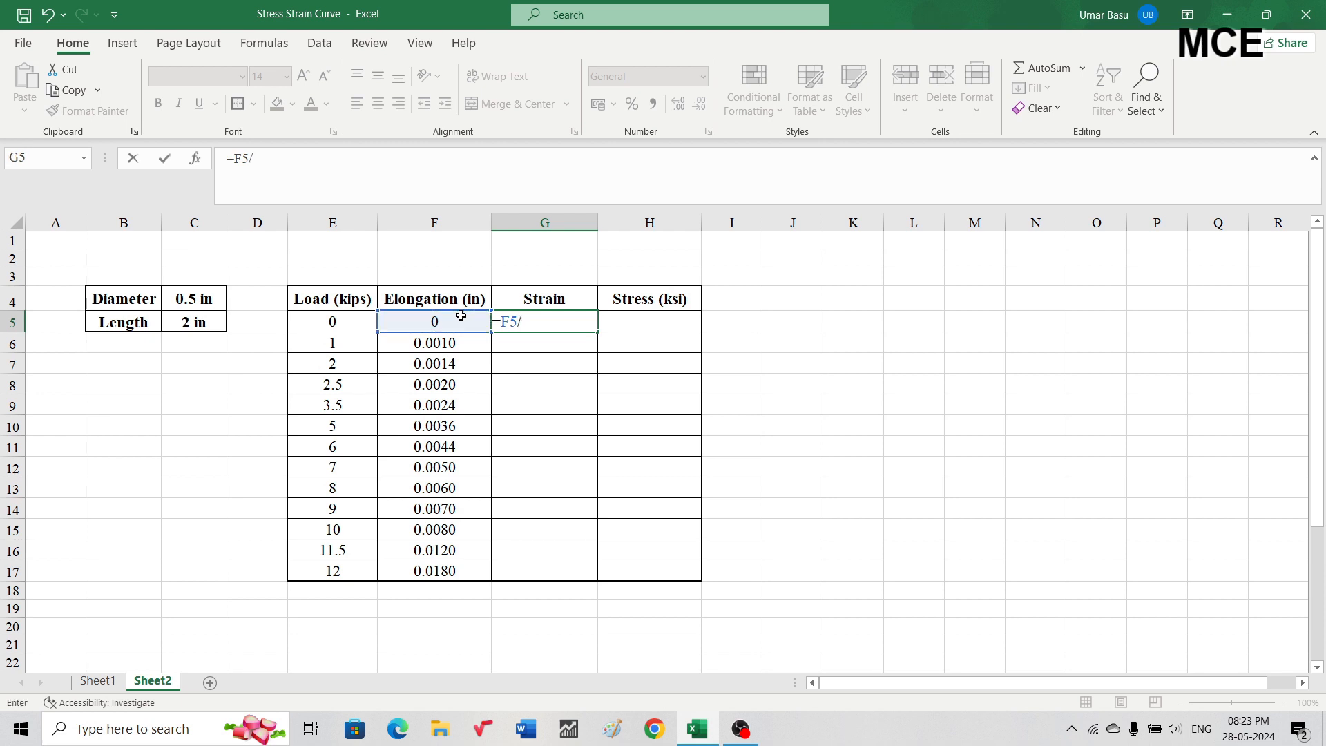
text(2)
key(ctrl+Return)
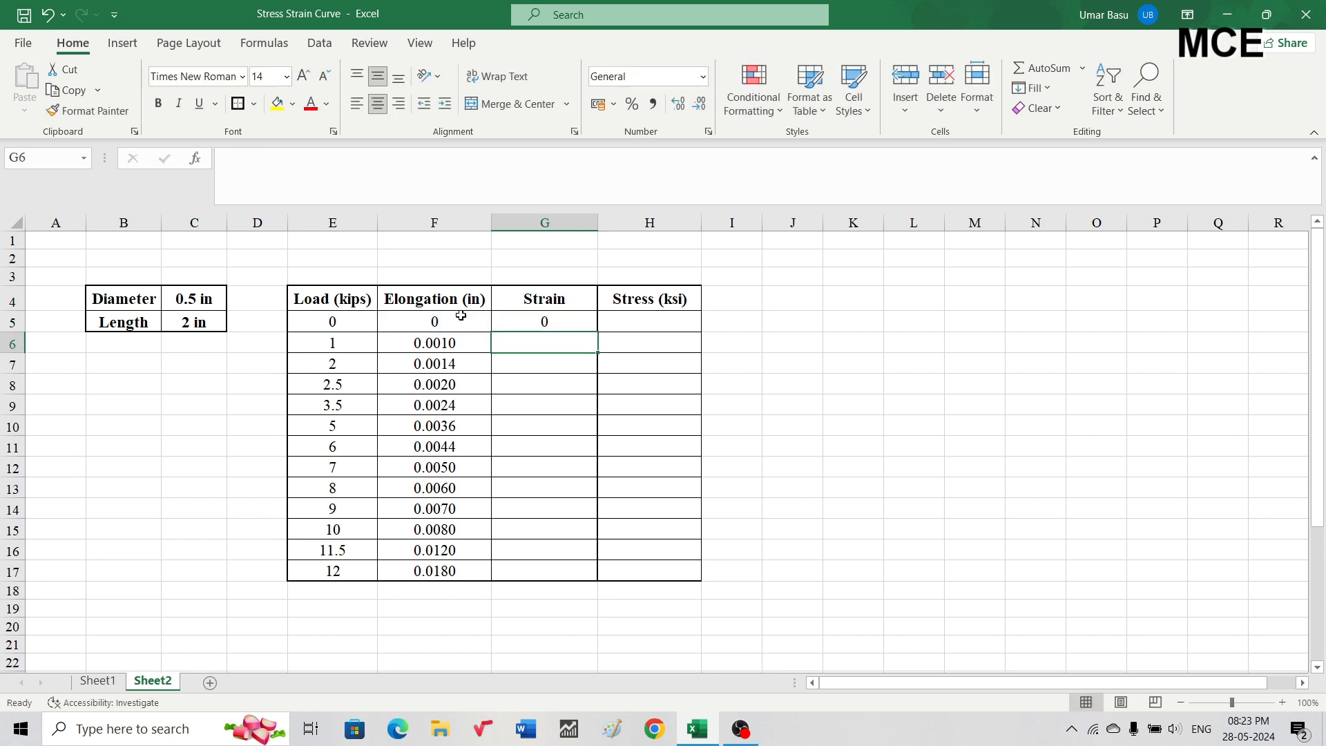
click(533, 323)
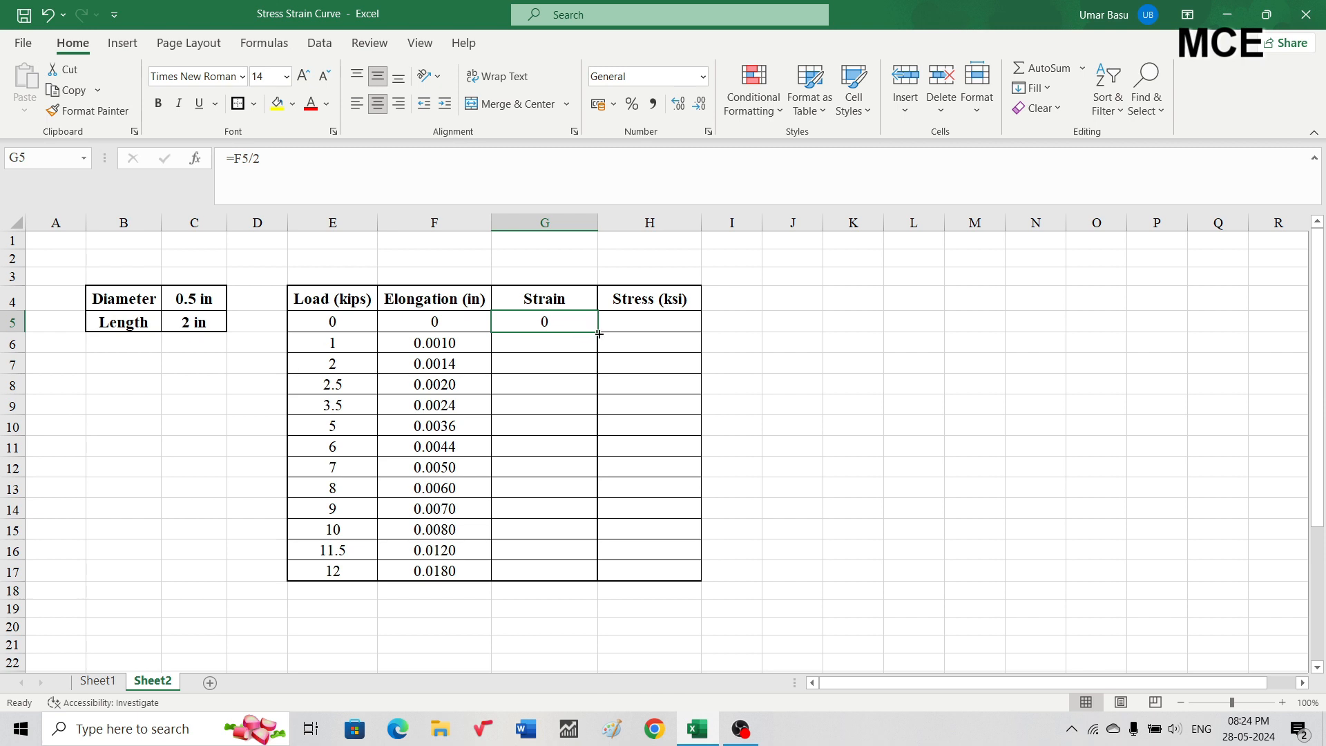
drag(597, 332, 591, 574)
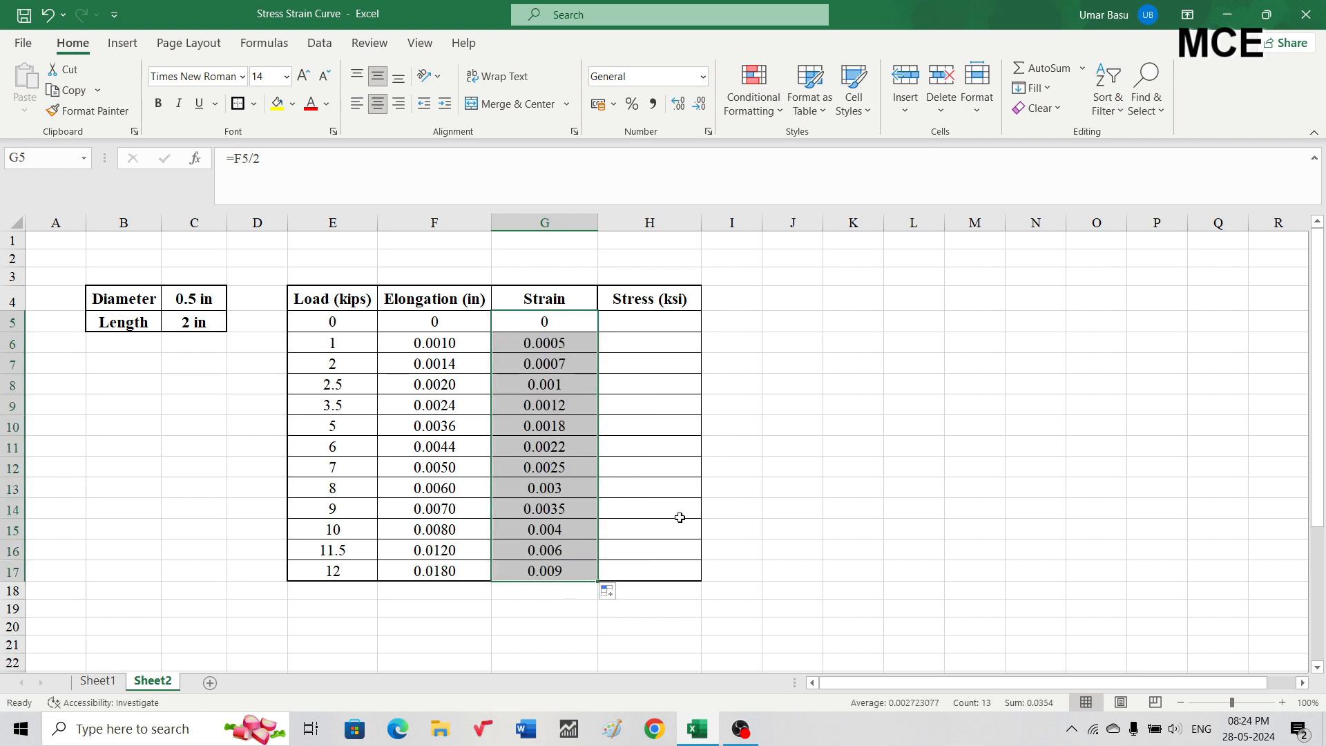
Calculate stress in H5 with the formula =E5/(0.785*0.5^2).
double_click(648, 323)
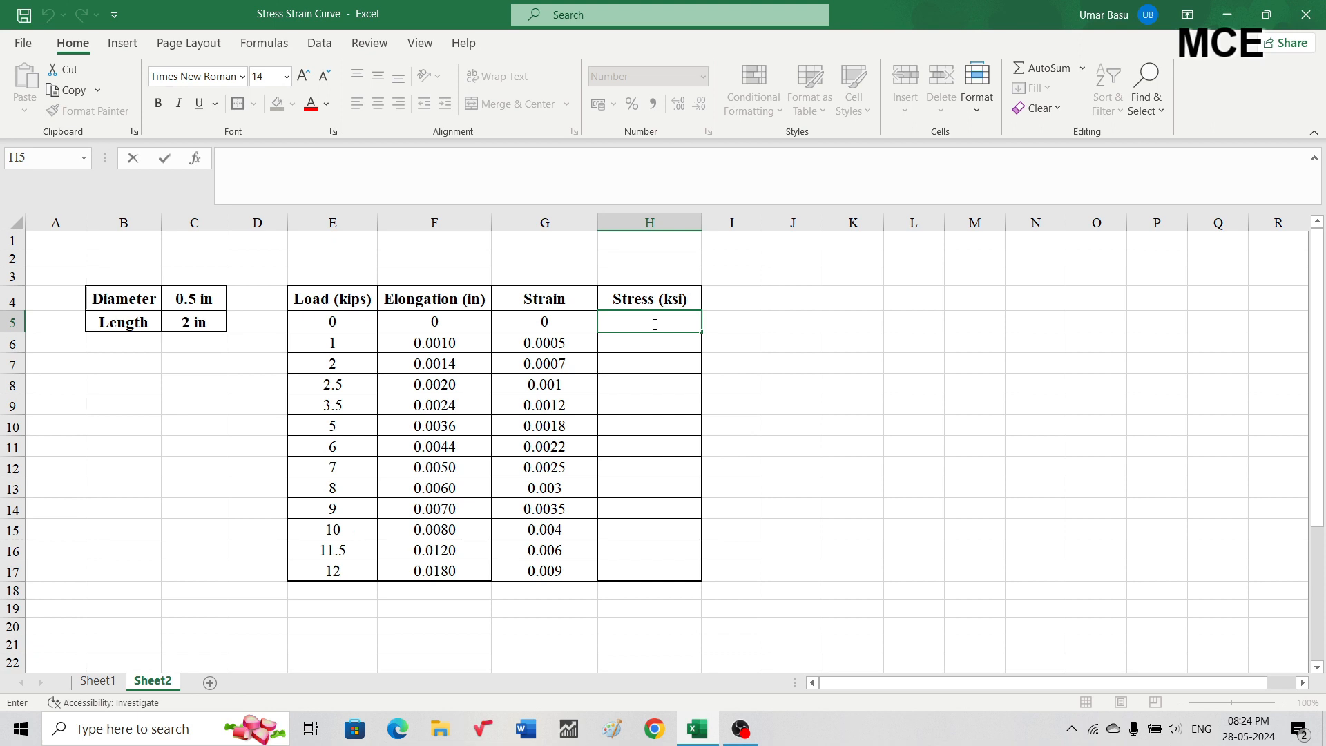
text(=)
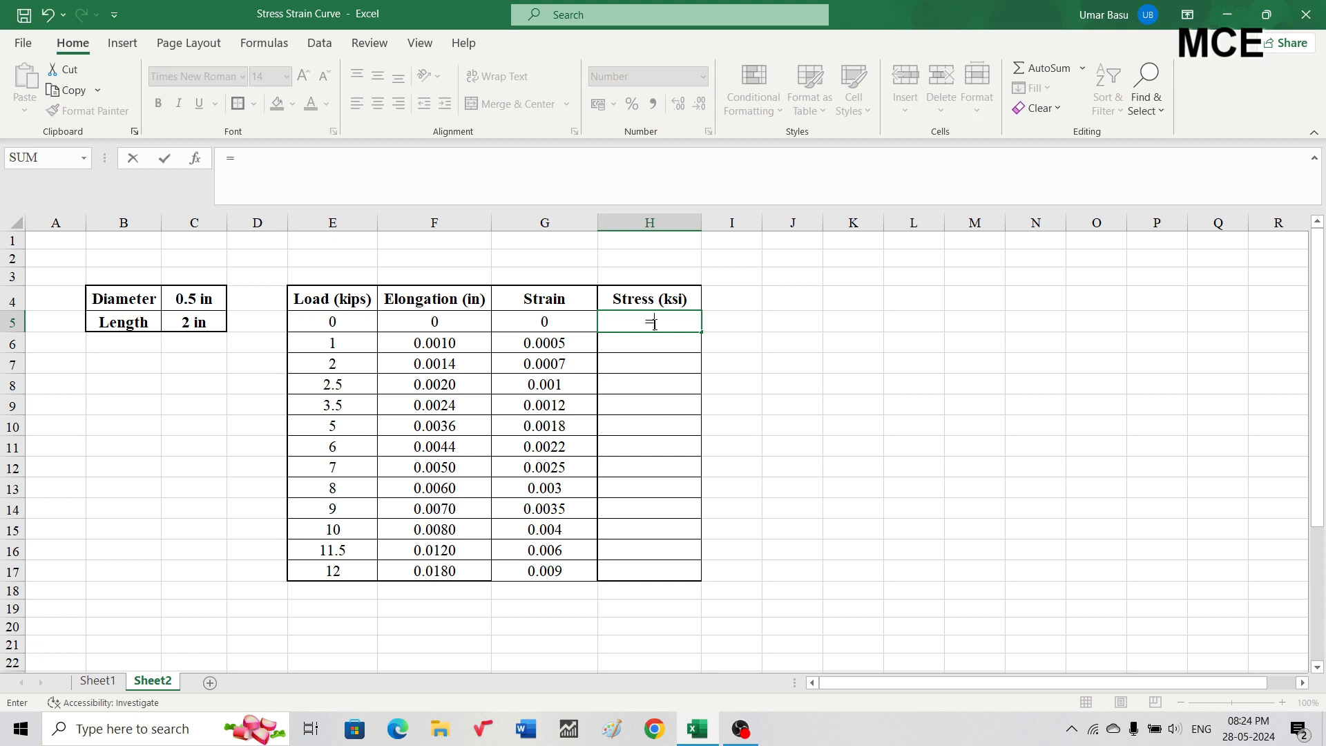
click(327, 323)
text(/)
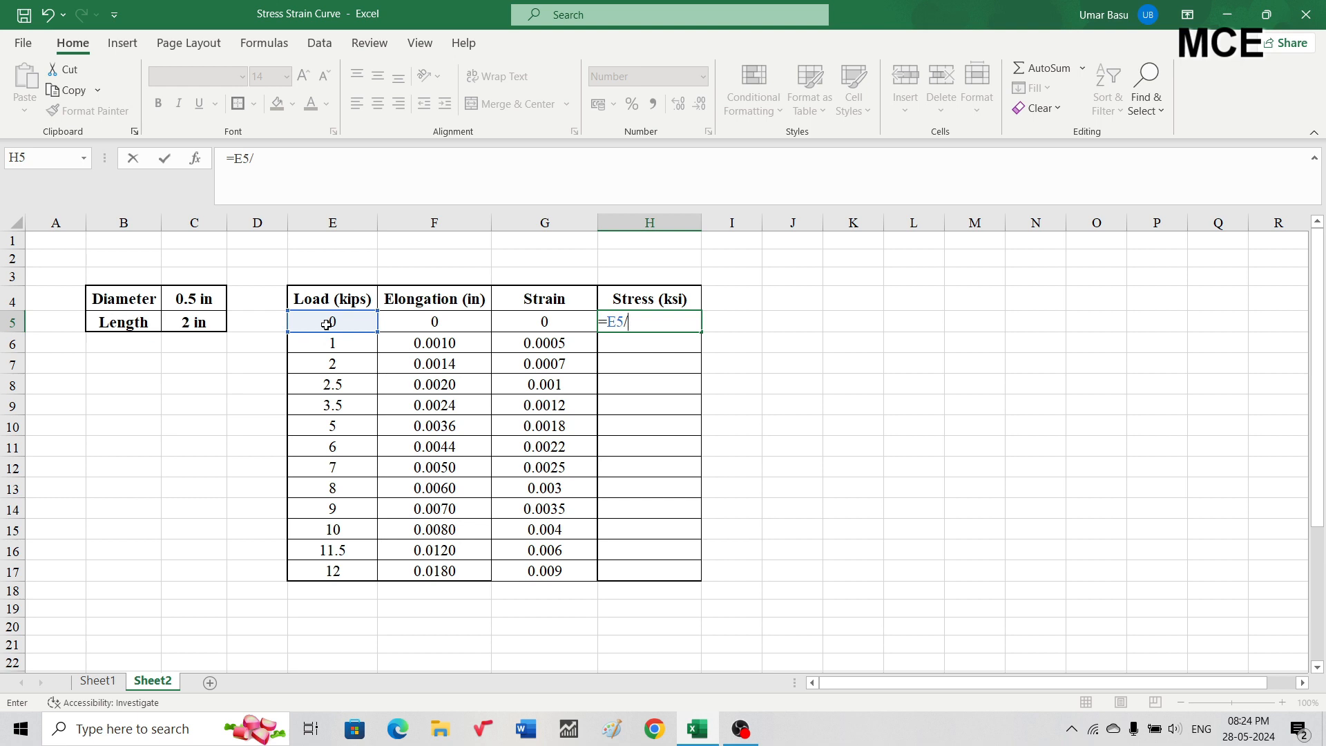
text((0.785)
text(*0.5^)
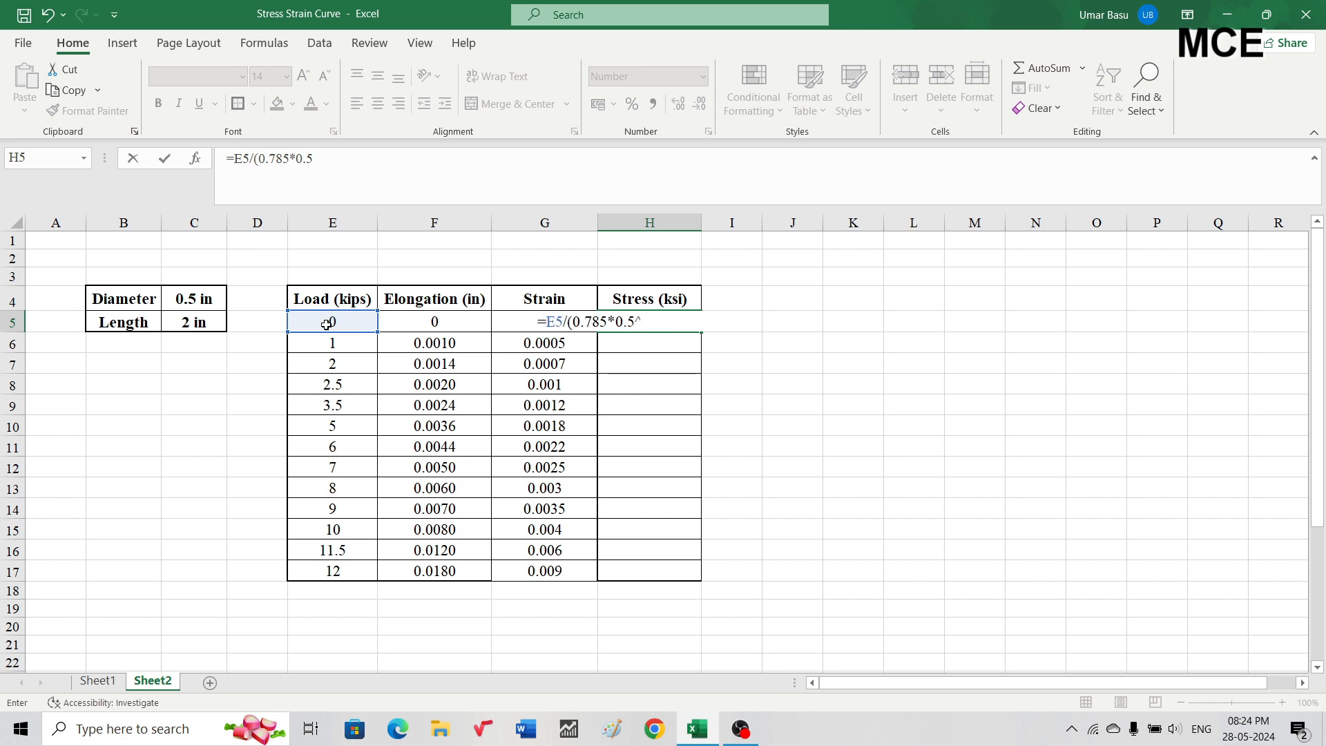
text(2))
key(Return)
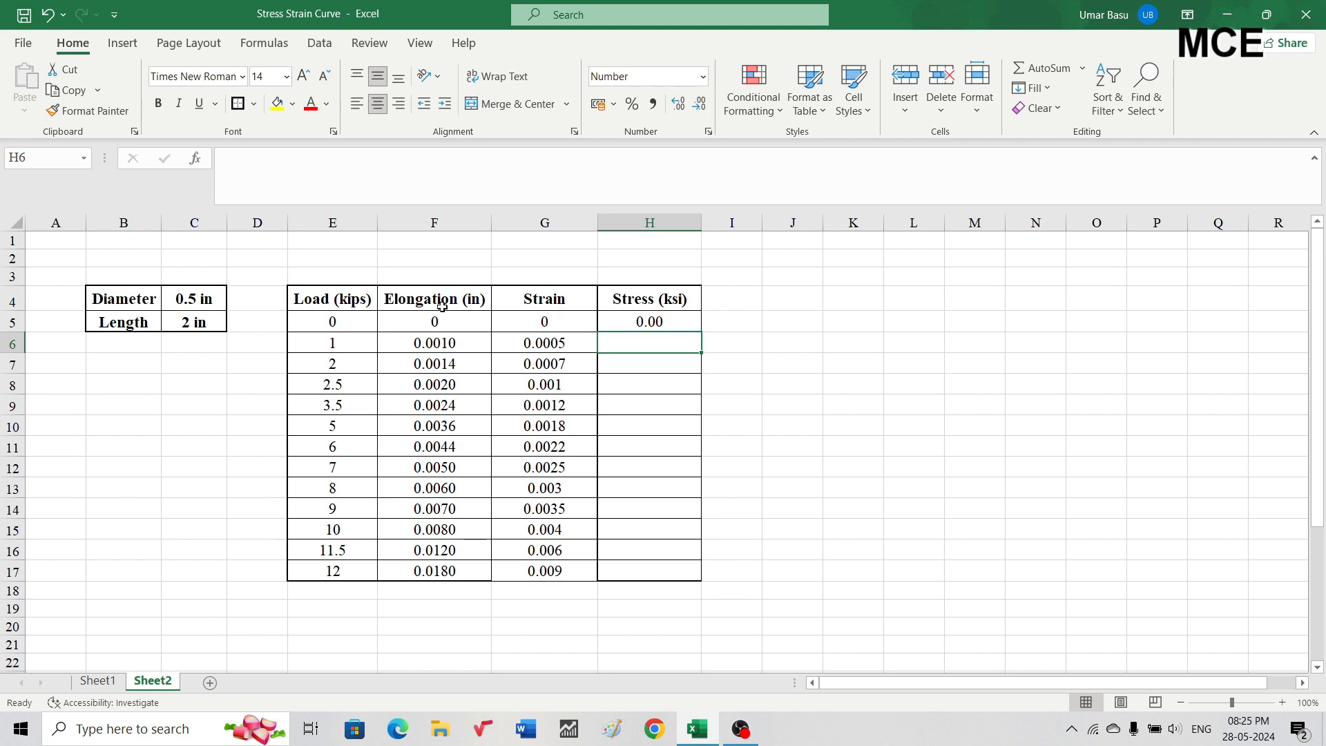
Fill the stress formula from H5 down through H17 to cover every load value.
click(668, 320)
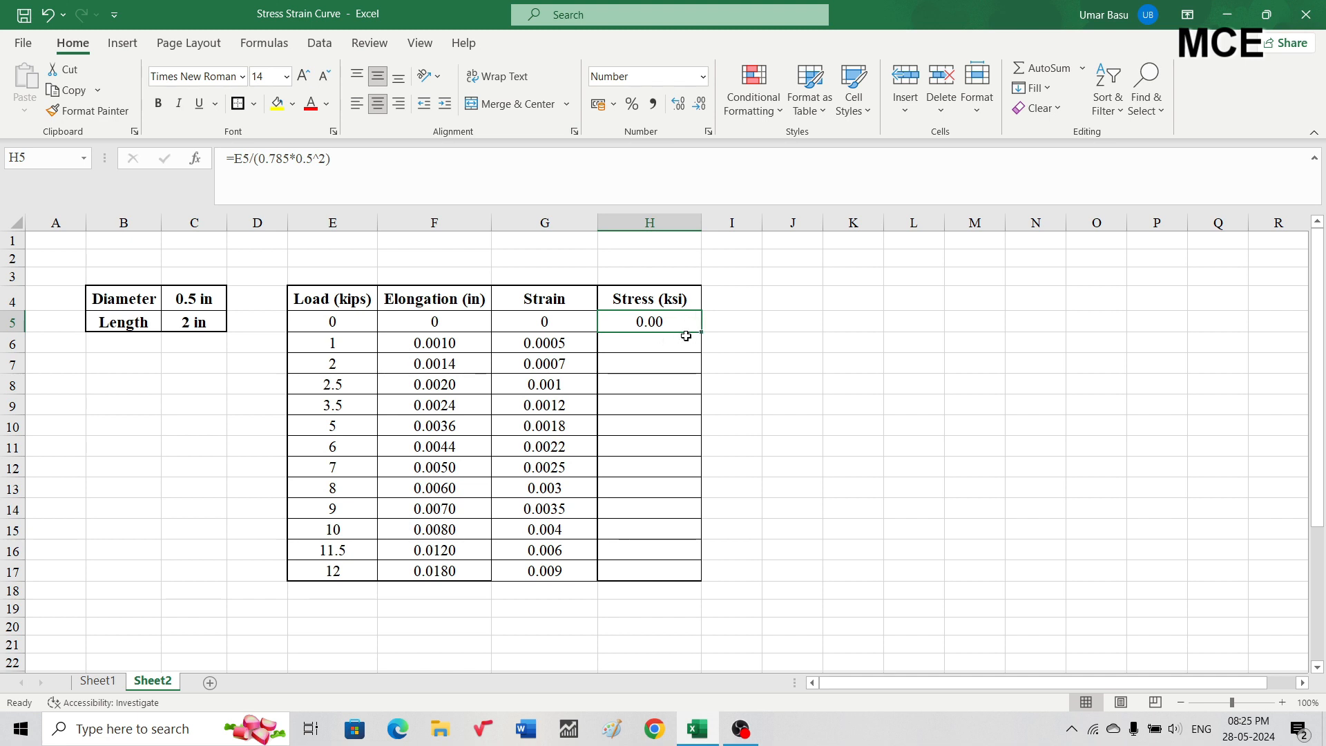
click(332, 343)
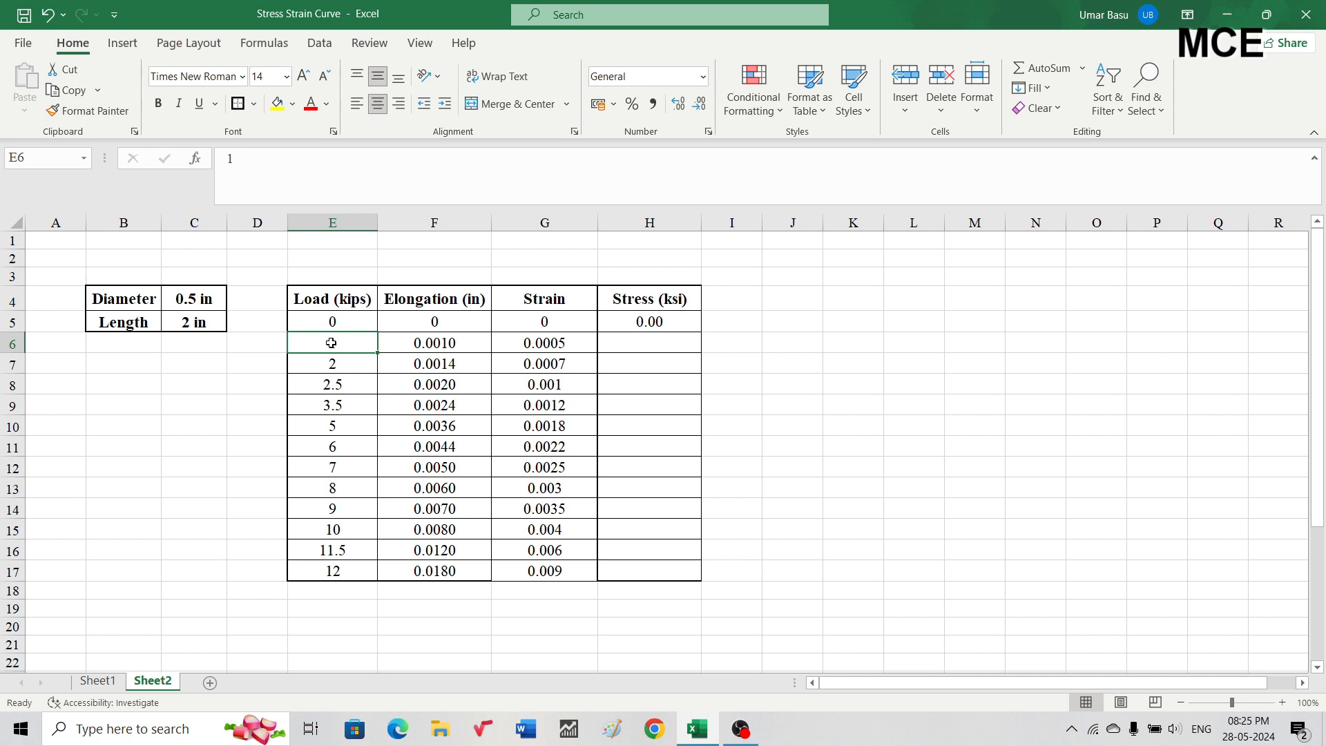
click(680, 329)
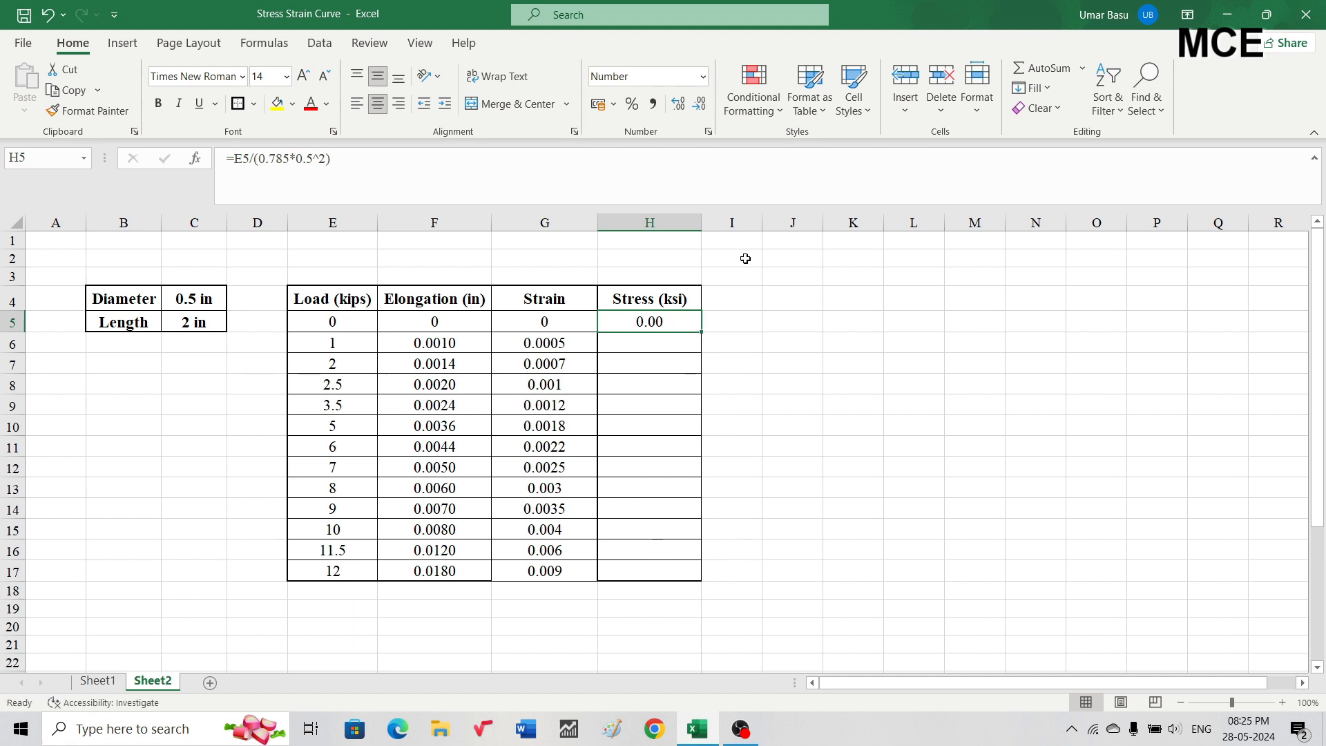
drag(702, 330, 678, 587)
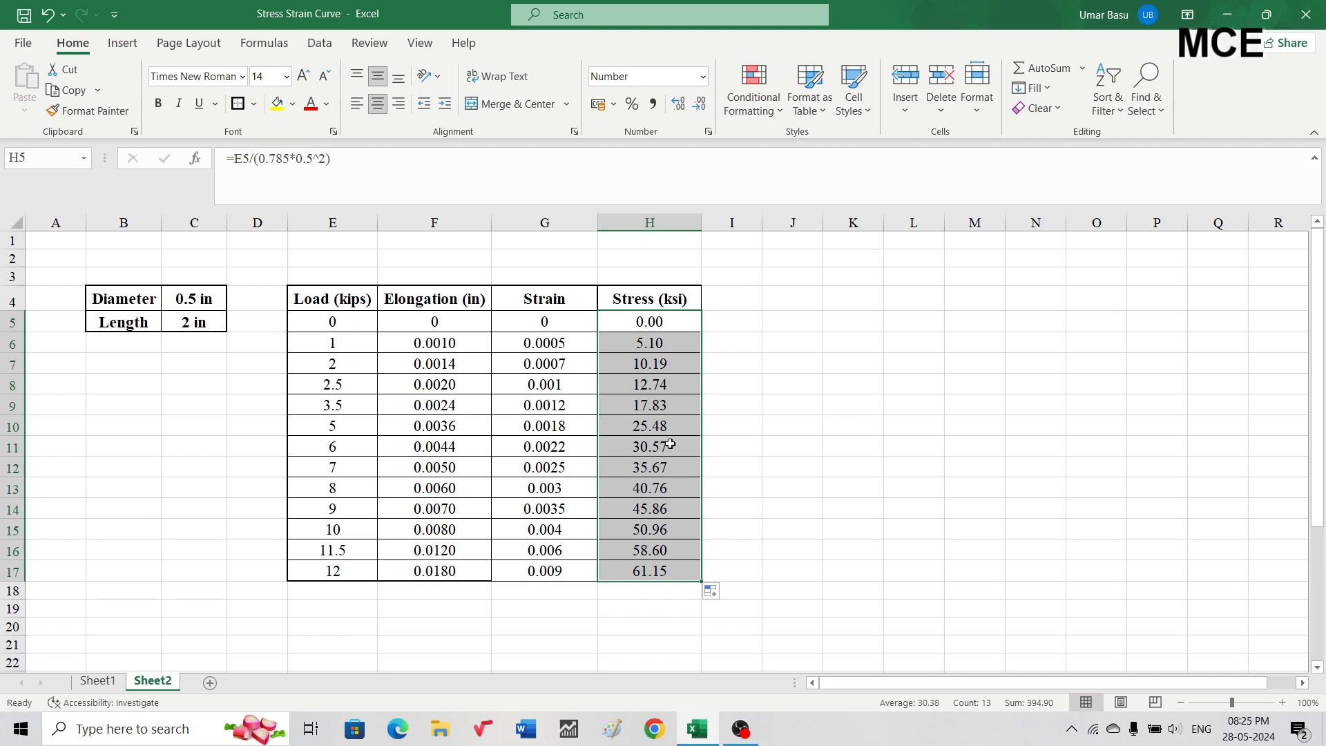
Check the filled stress formula in H6 and the strain formula in G5 without changing them.
click(648, 348)
double_click(648, 348)
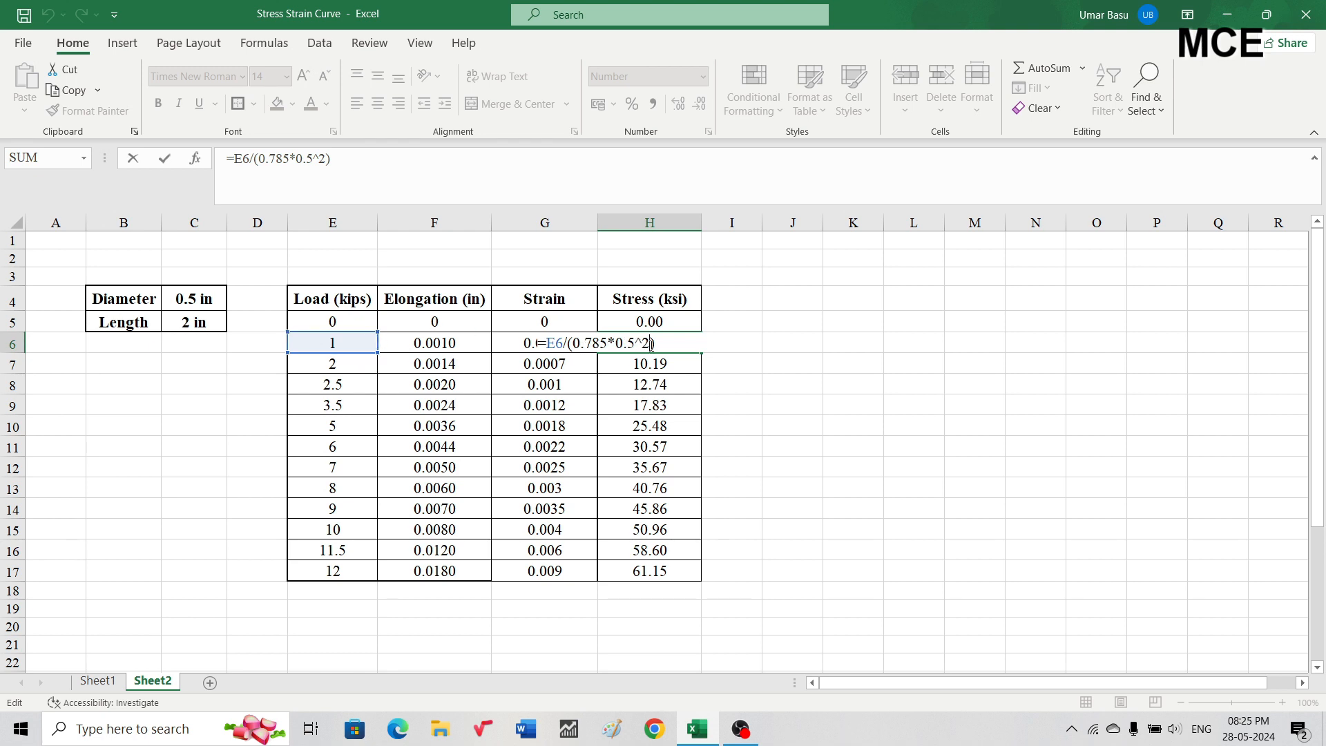
key(Escape)
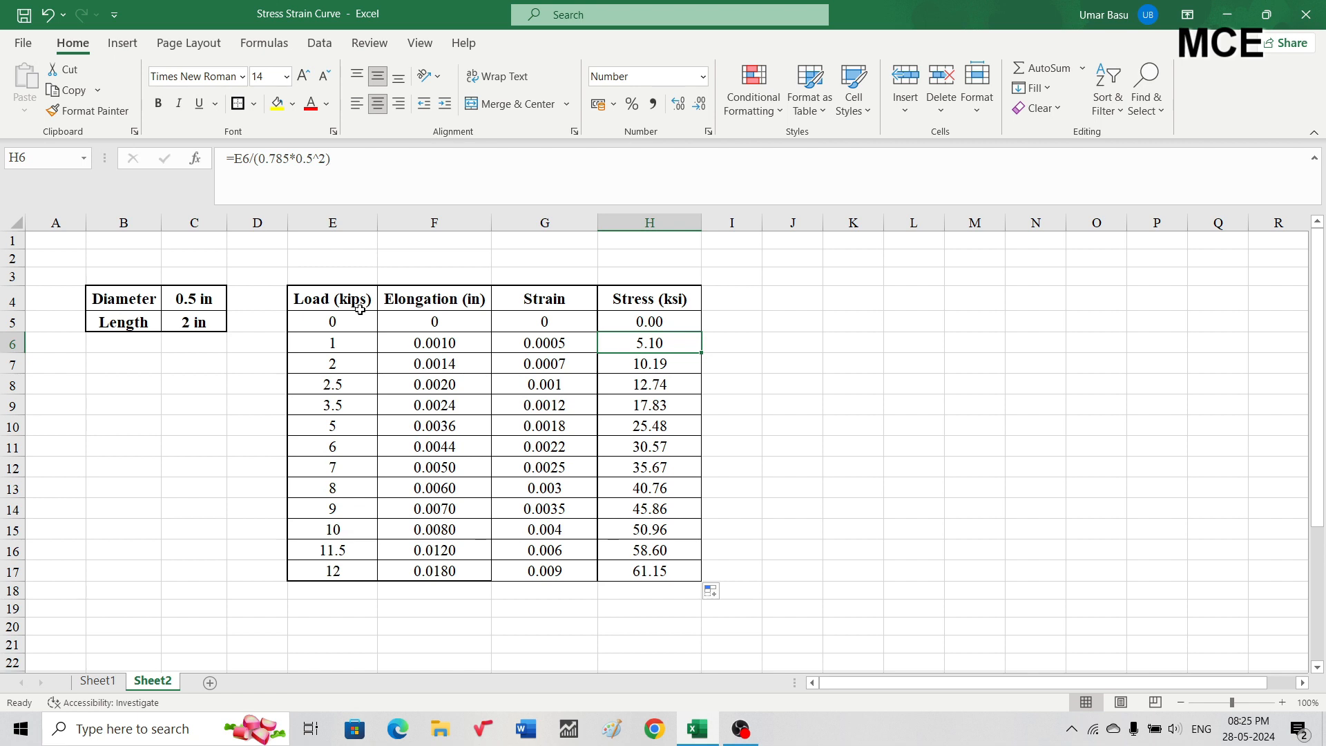
click(537, 324)
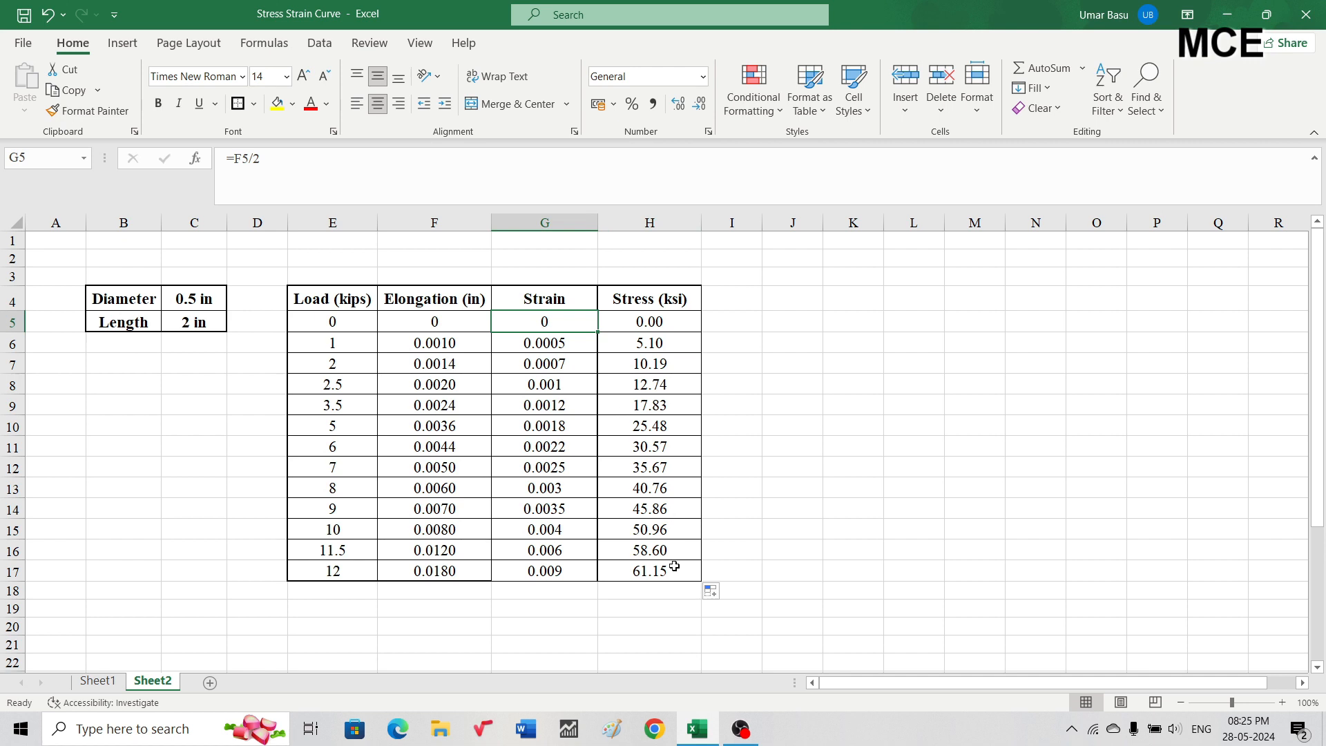
Insert a markers-only scatter chart from the strain and stress values in G5:H17.
drag(675, 570, 539, 399)
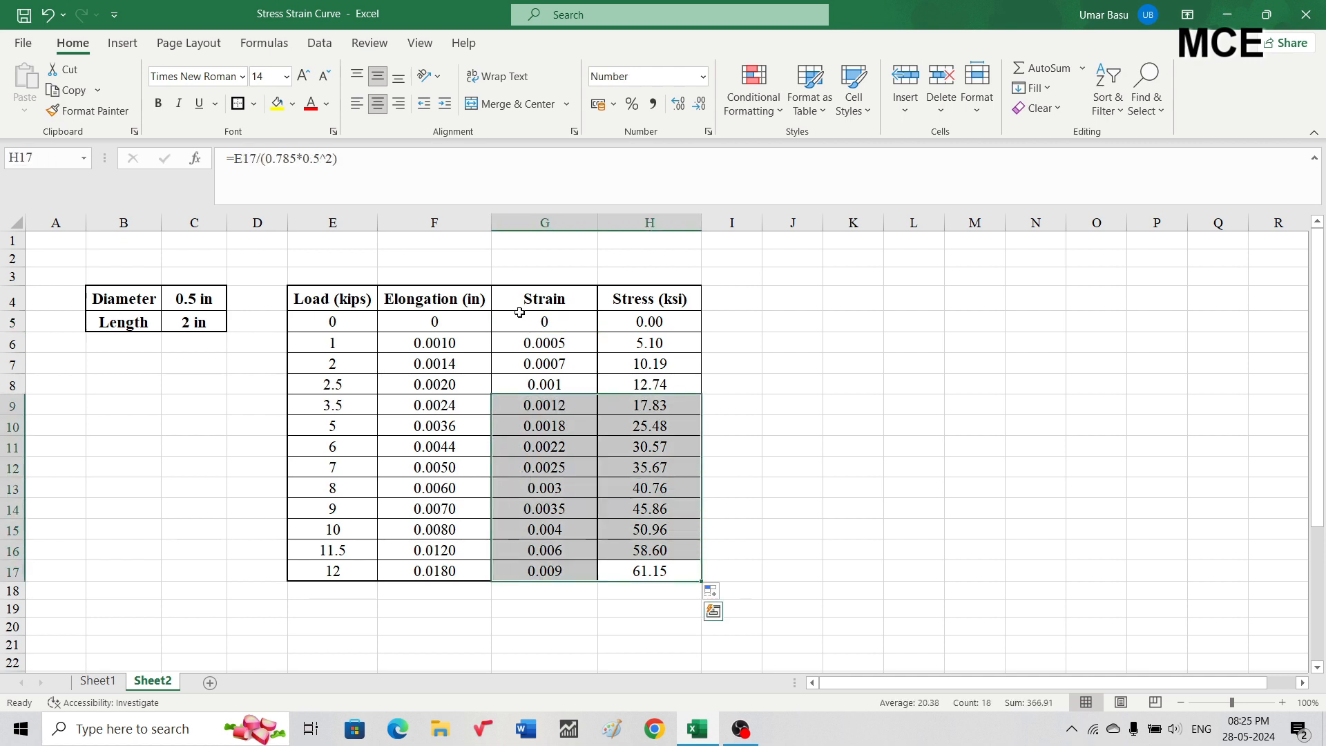
drag(516, 319, 701, 582)
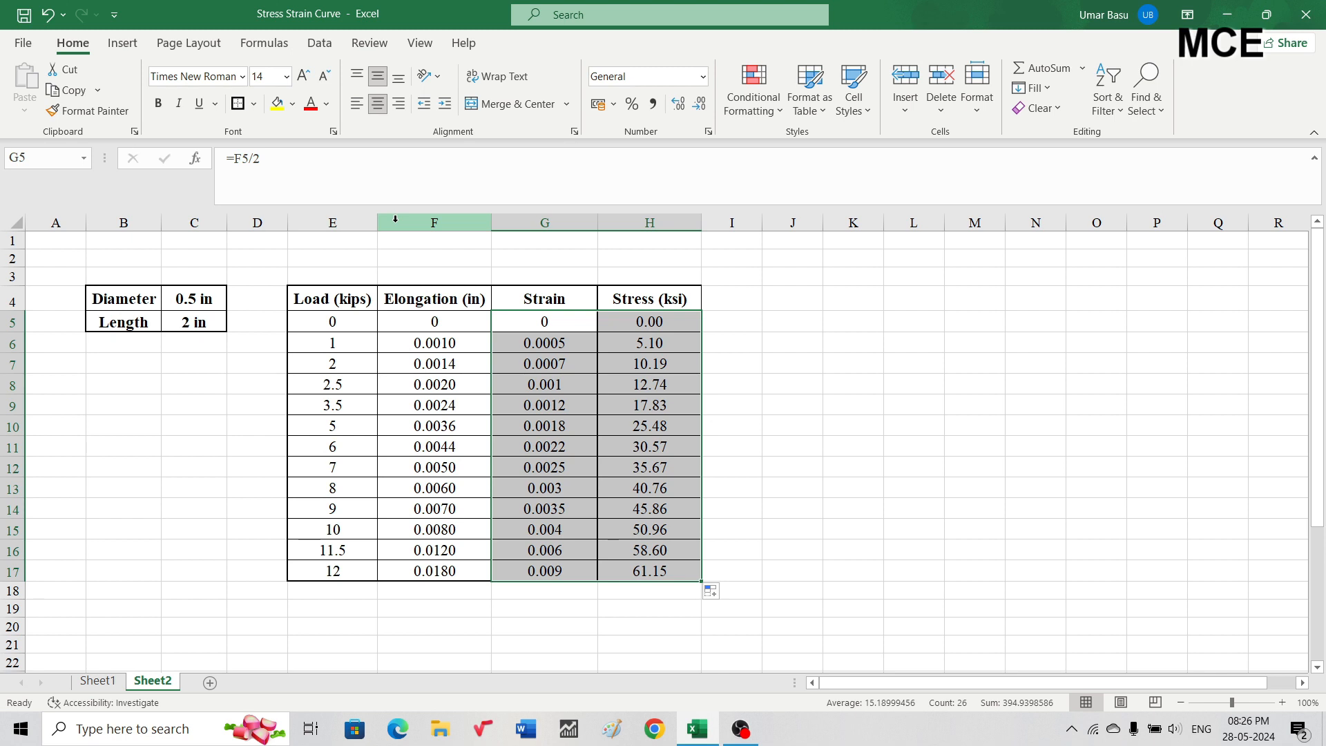
click(123, 43)
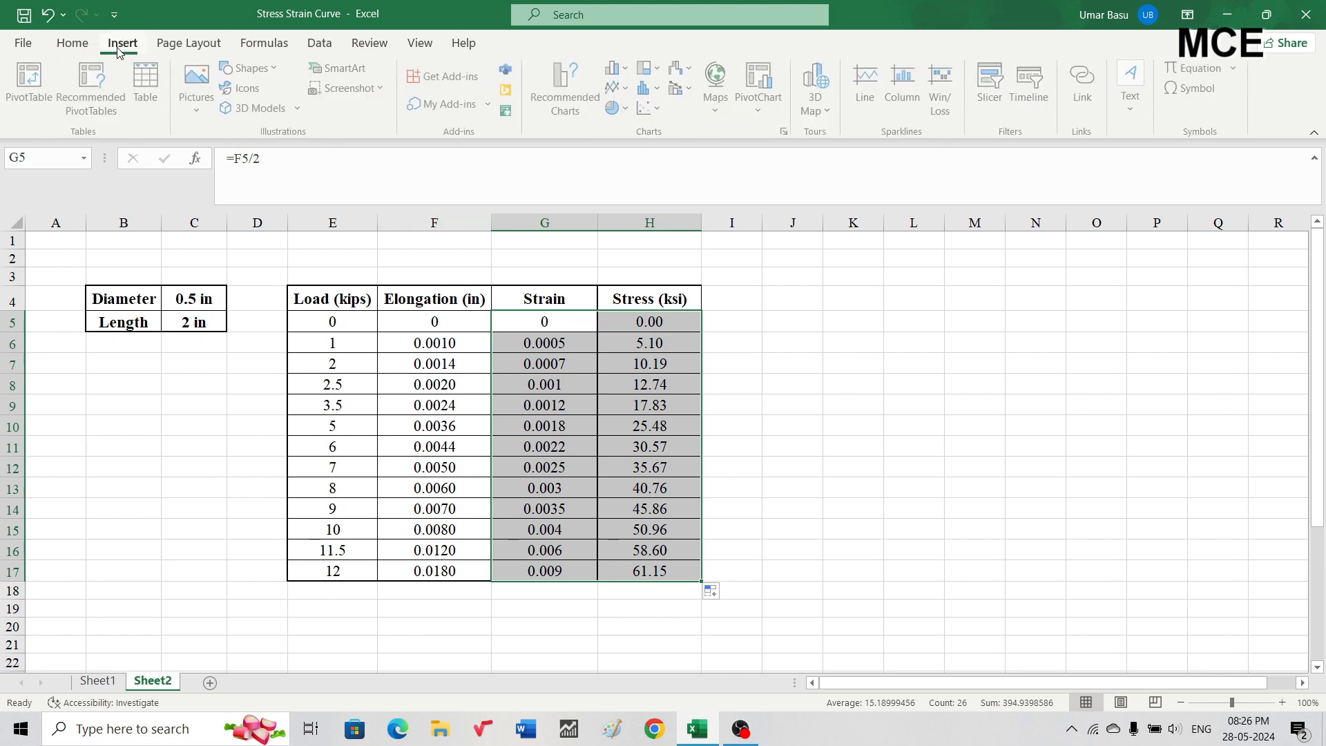
click(649, 108)
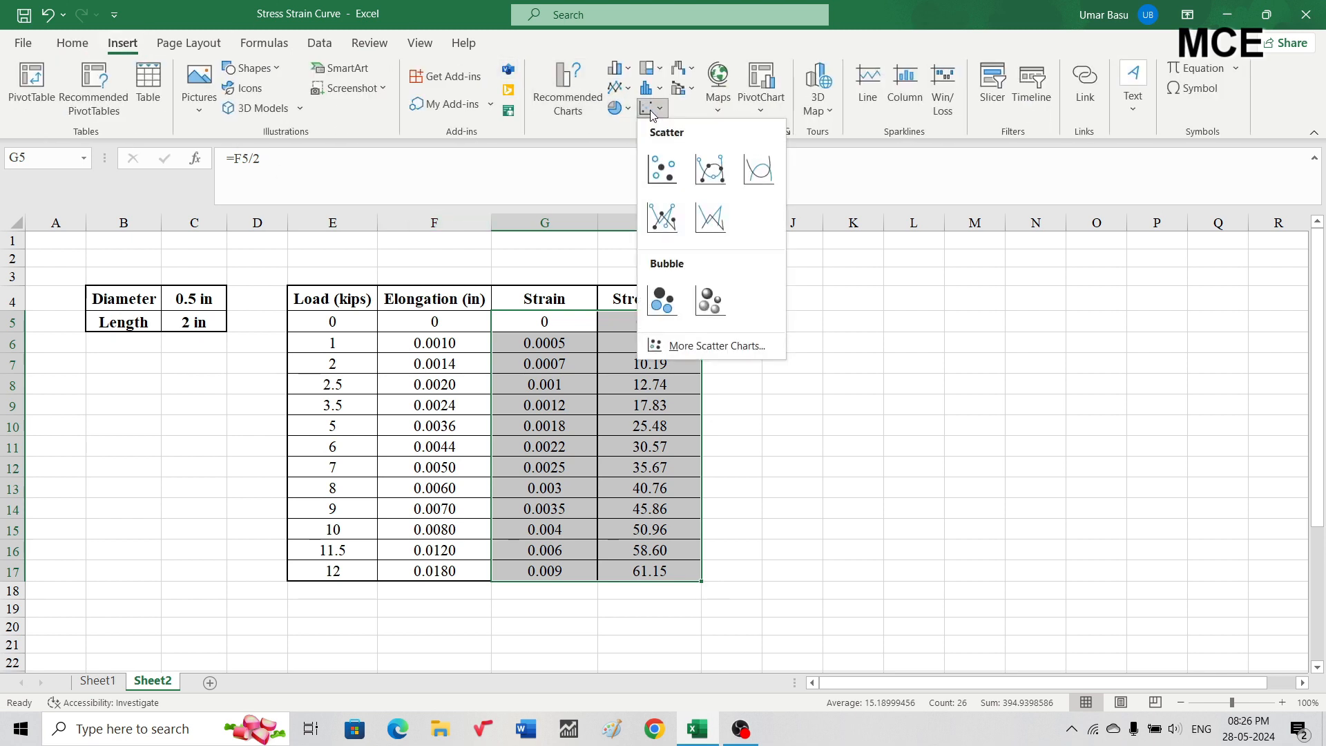
click(663, 169)
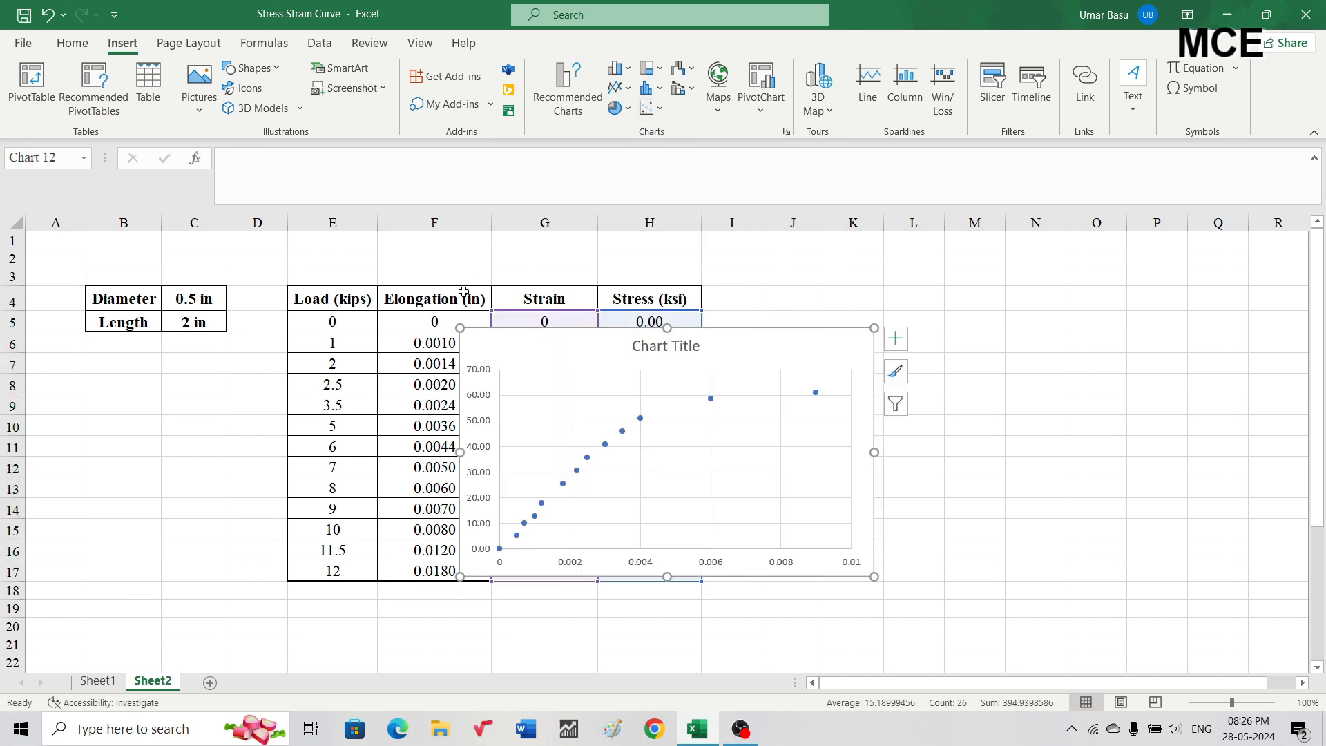
Enlarge the scatter chart to span roughly columns D to M and rows 3 to 22, and delete its chart title.
drag(461, 329, 263, 264)
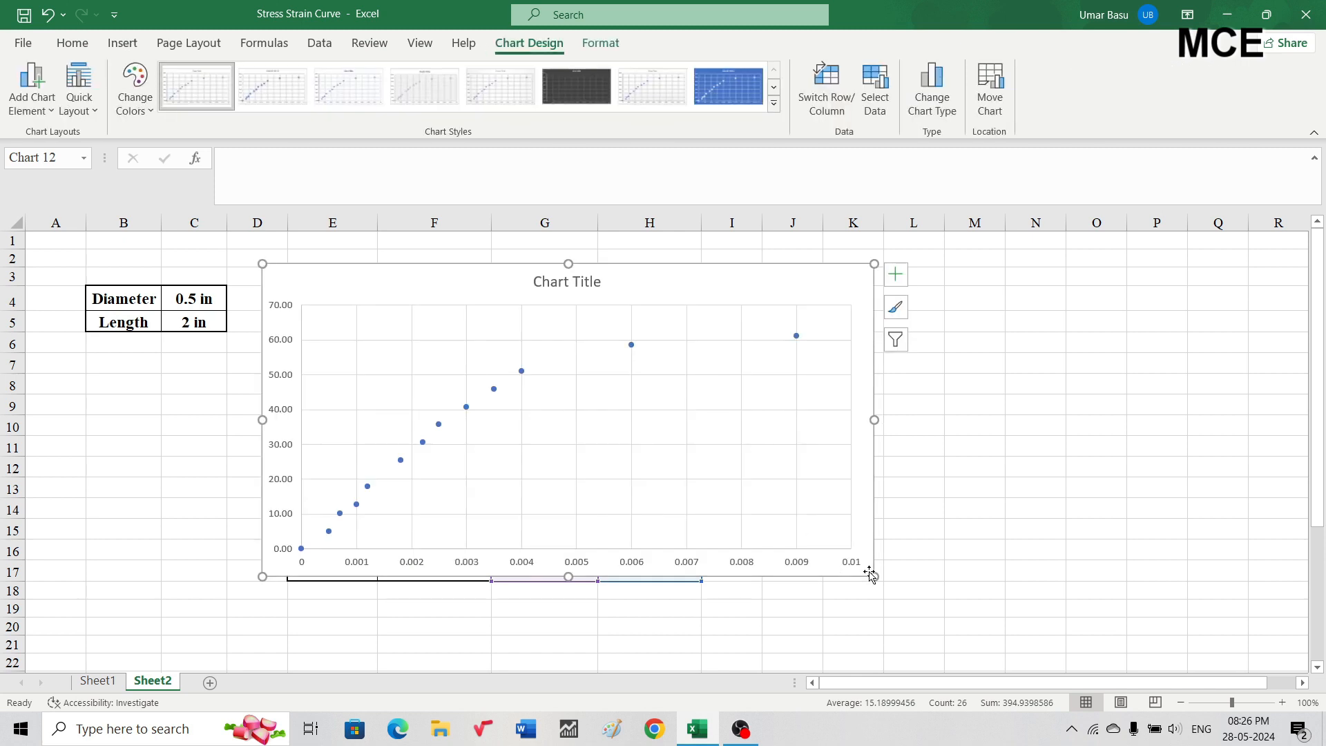
drag(875, 576, 966, 656)
click(618, 284)
key(Delete)
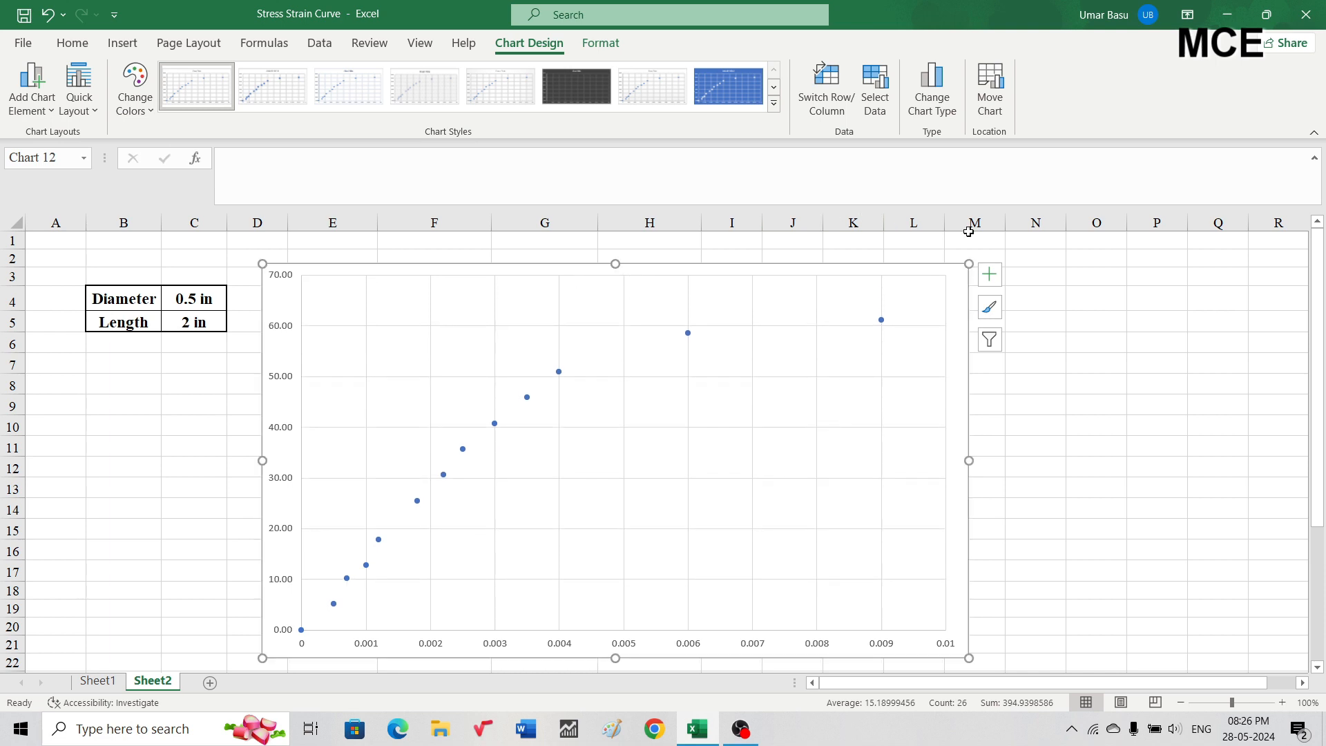
Add axis titles to the chart and name the horizontal axis "Strain".
click(998, 277)
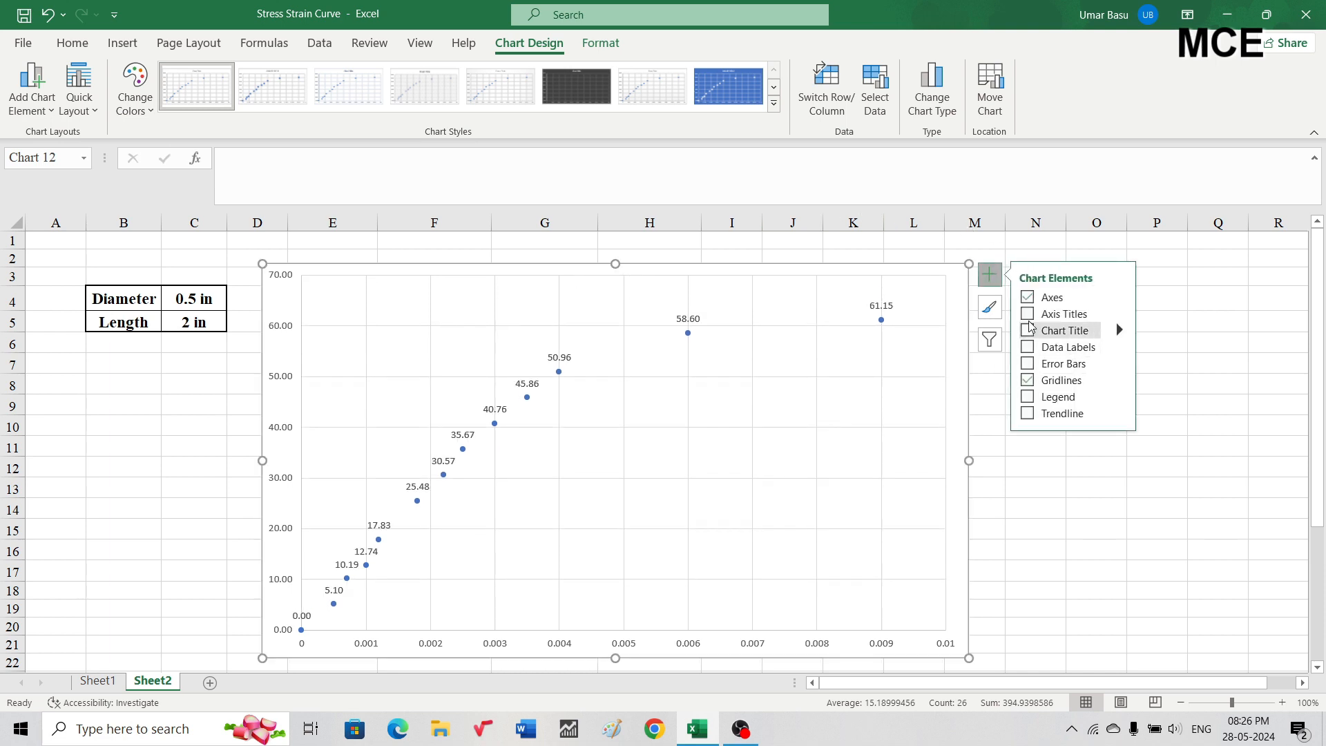
click(1028, 315)
double_click(625, 636)
drag(616, 636, 659, 638)
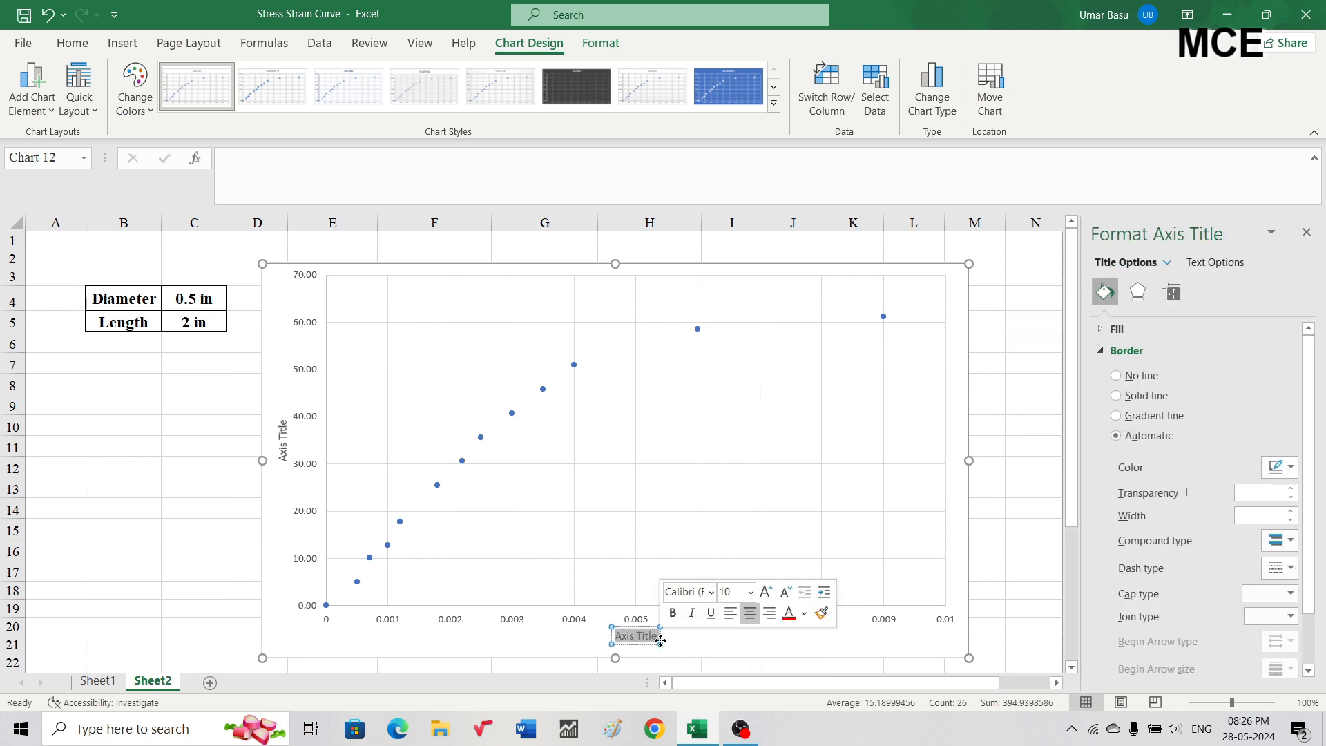
text(Strain)
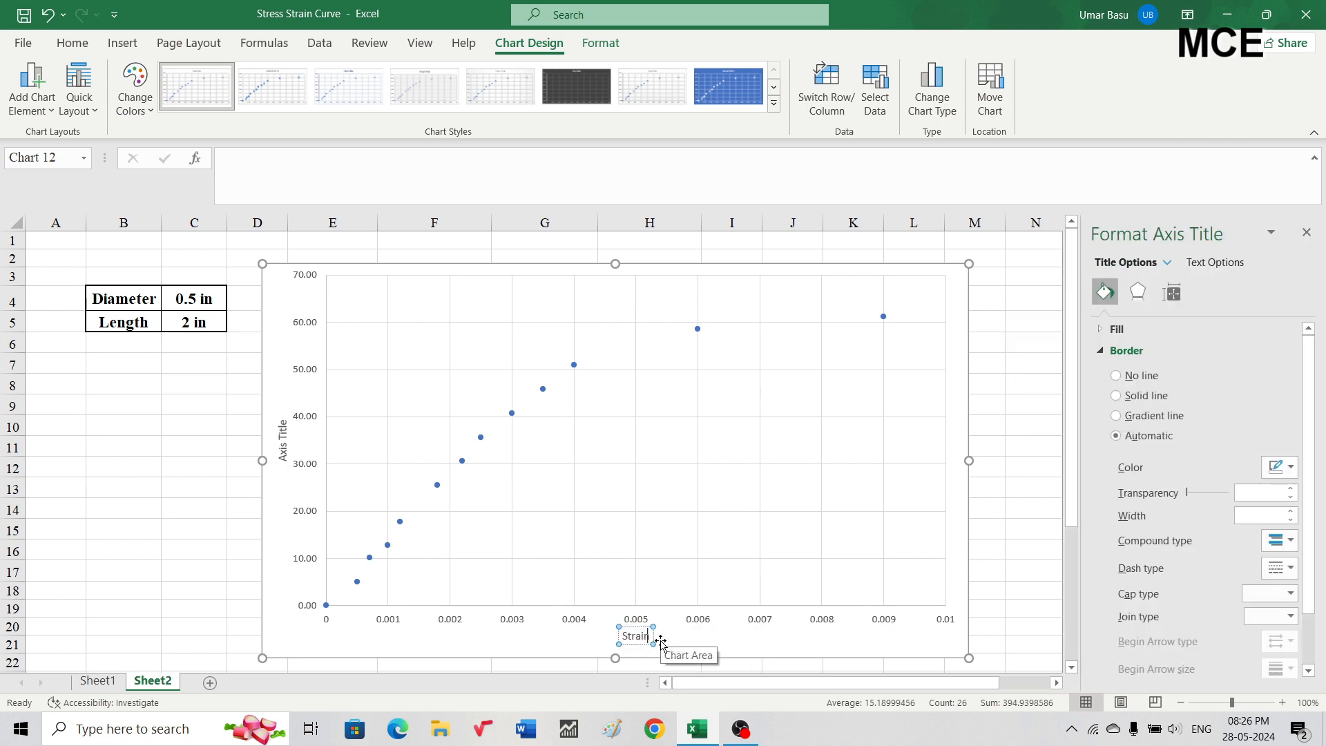
Rename the vertical axis title as "Stress (ksi)".
click(280, 426)
drag(280, 417, 281, 462)
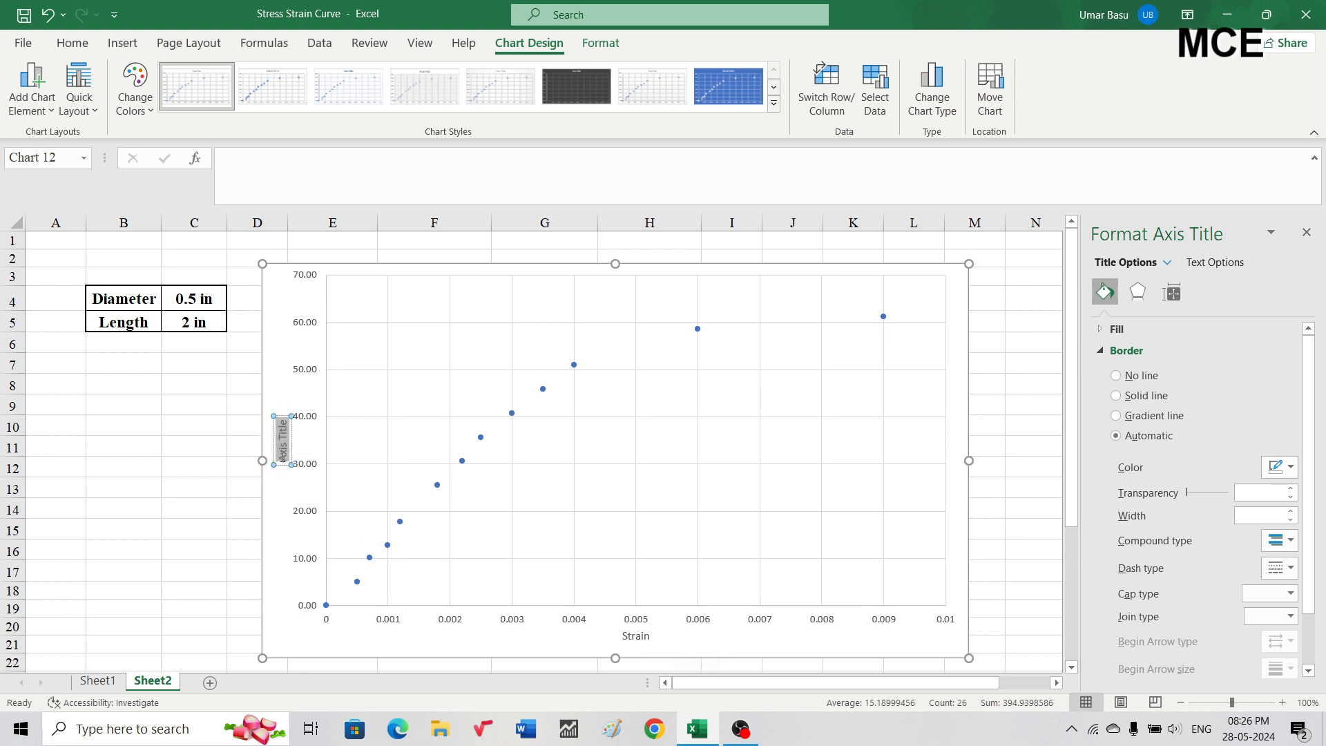
text(Stress)
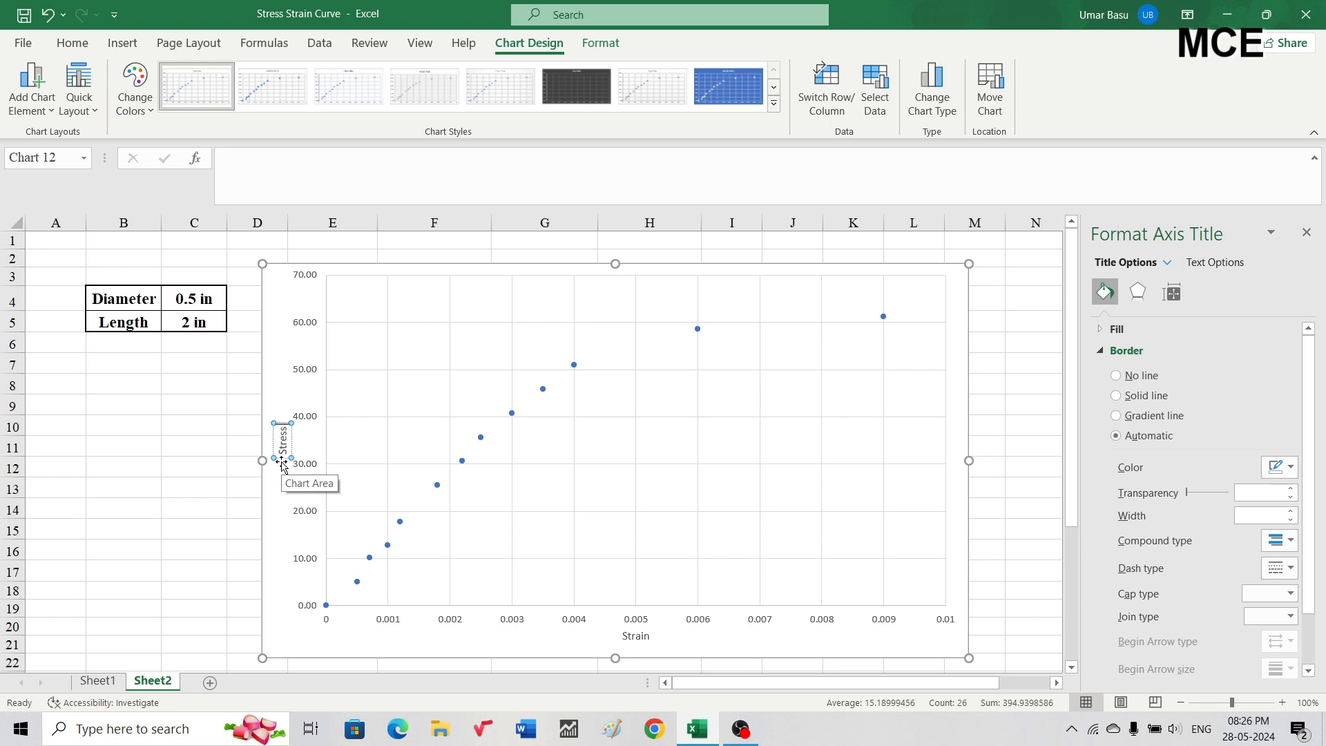
text( (ksi)
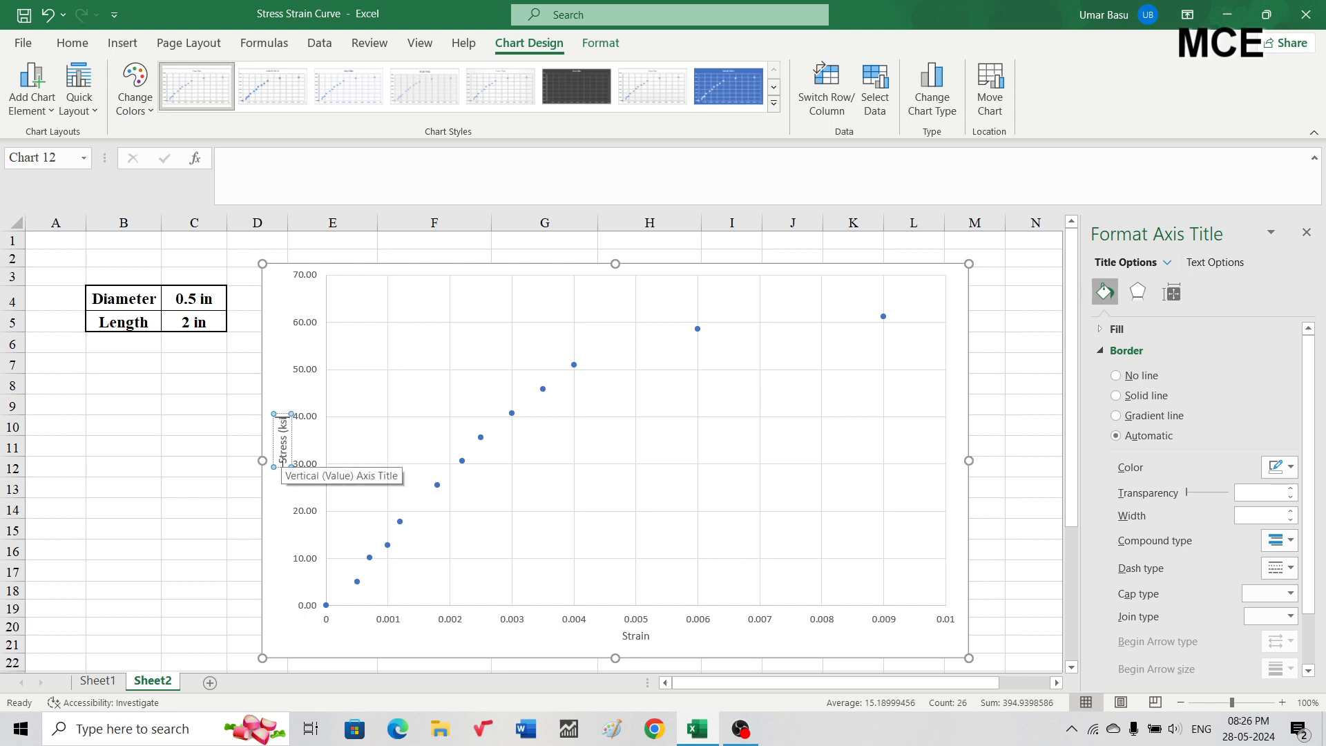
text())
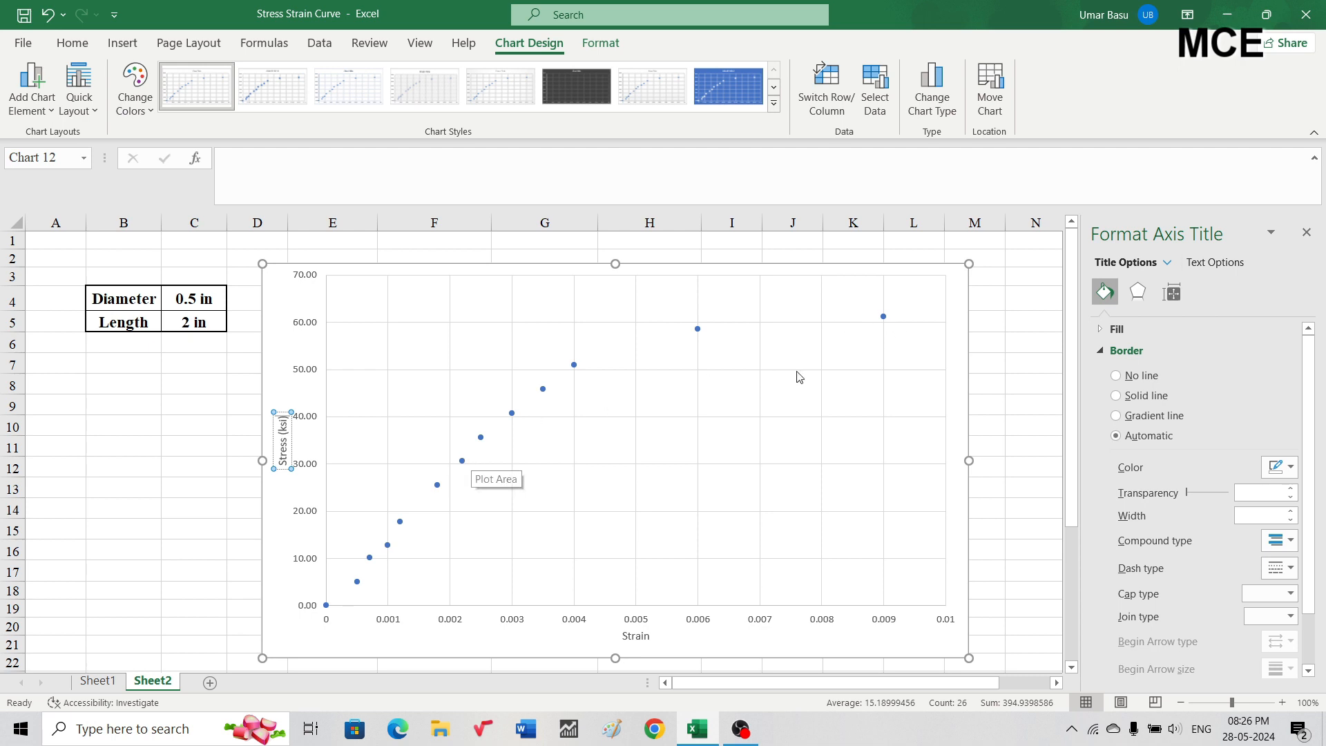
Fit an order 2 polynomial trendline to the data points and delete the extra linear trendline.
click(950, 312)
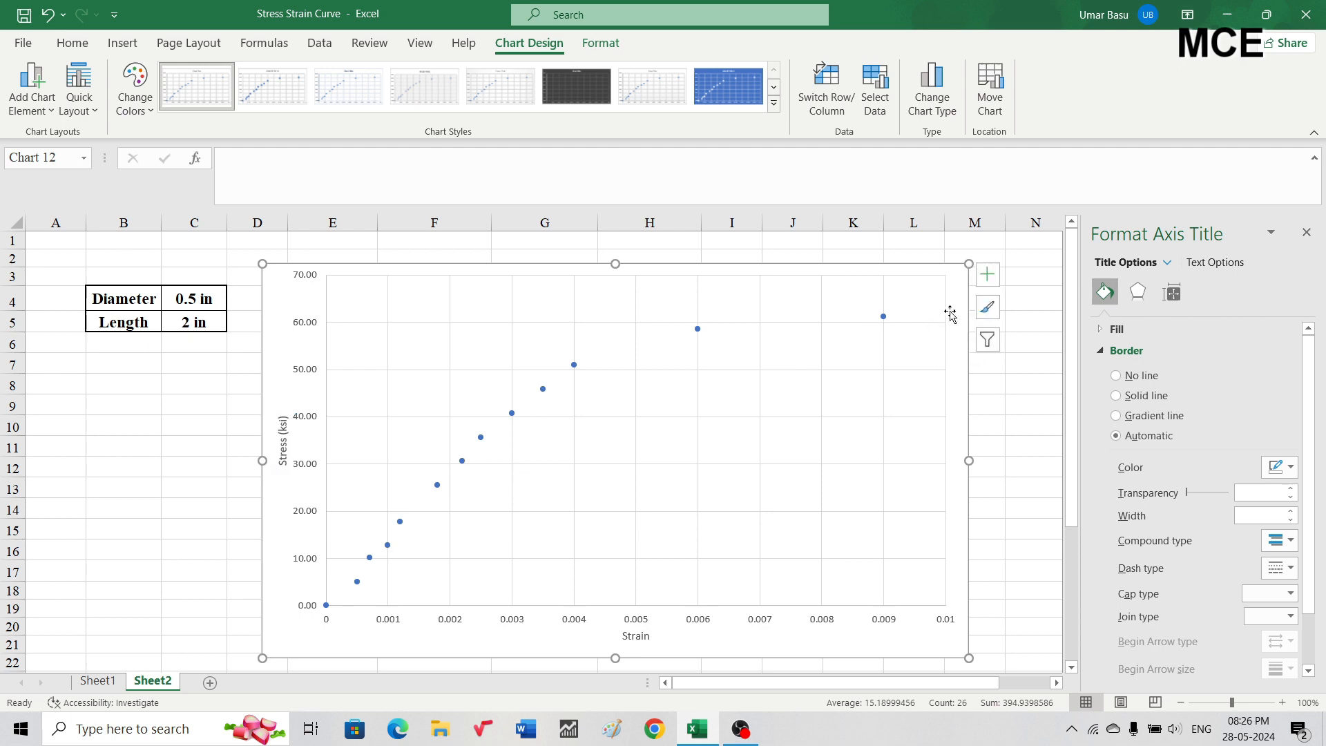
click(985, 280)
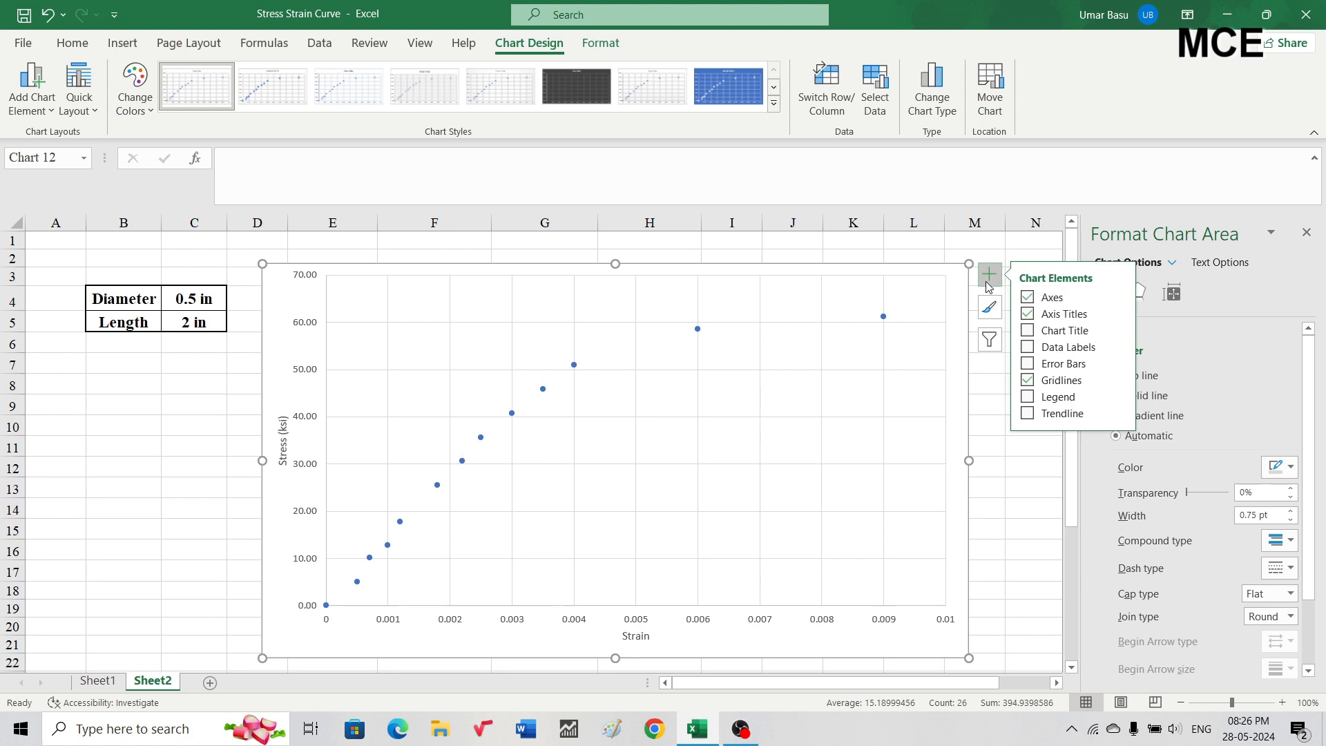
click(1027, 415)
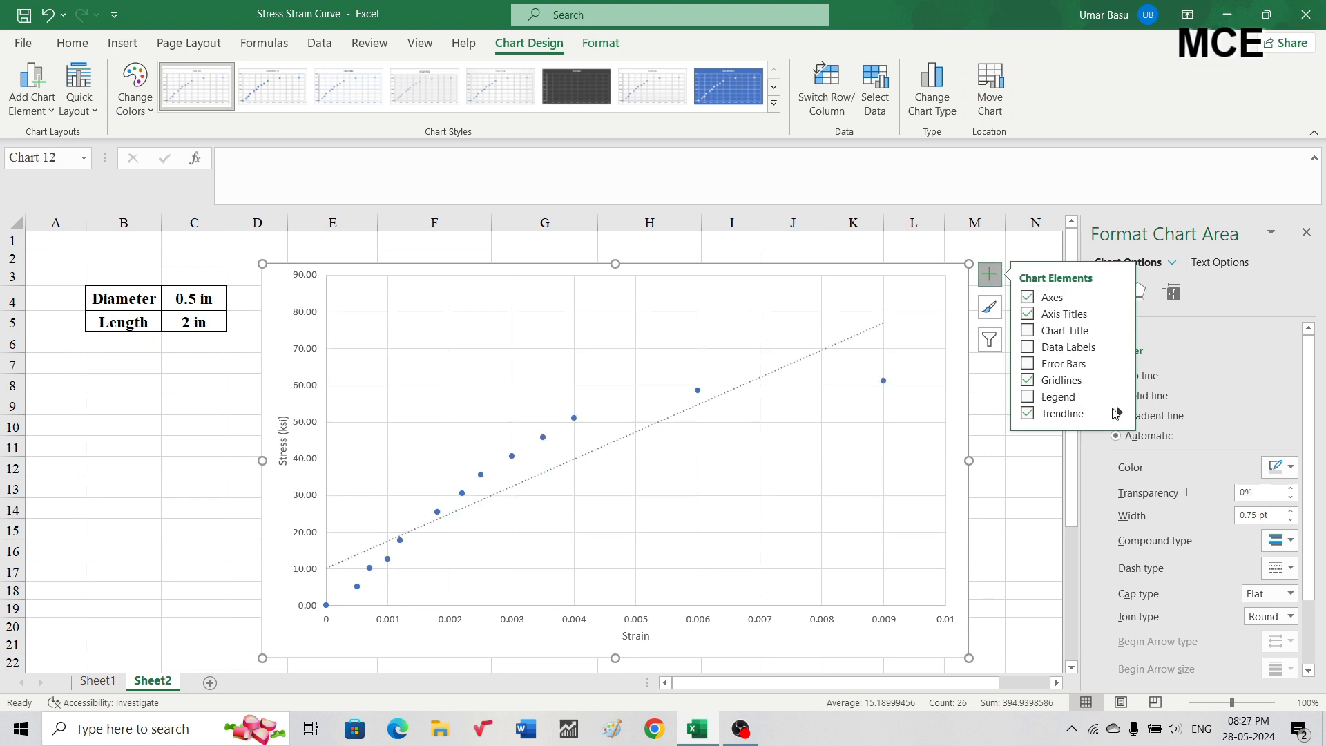
click(1120, 415)
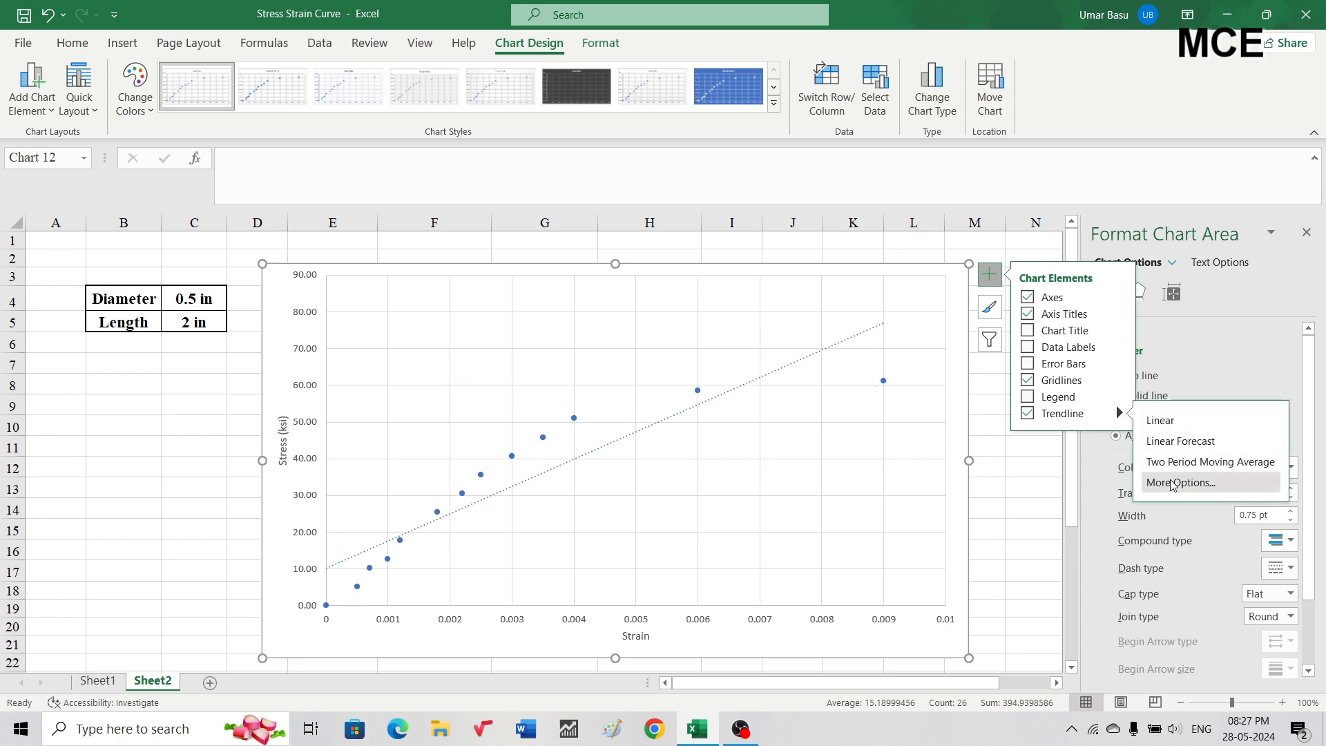
click(1172, 481)
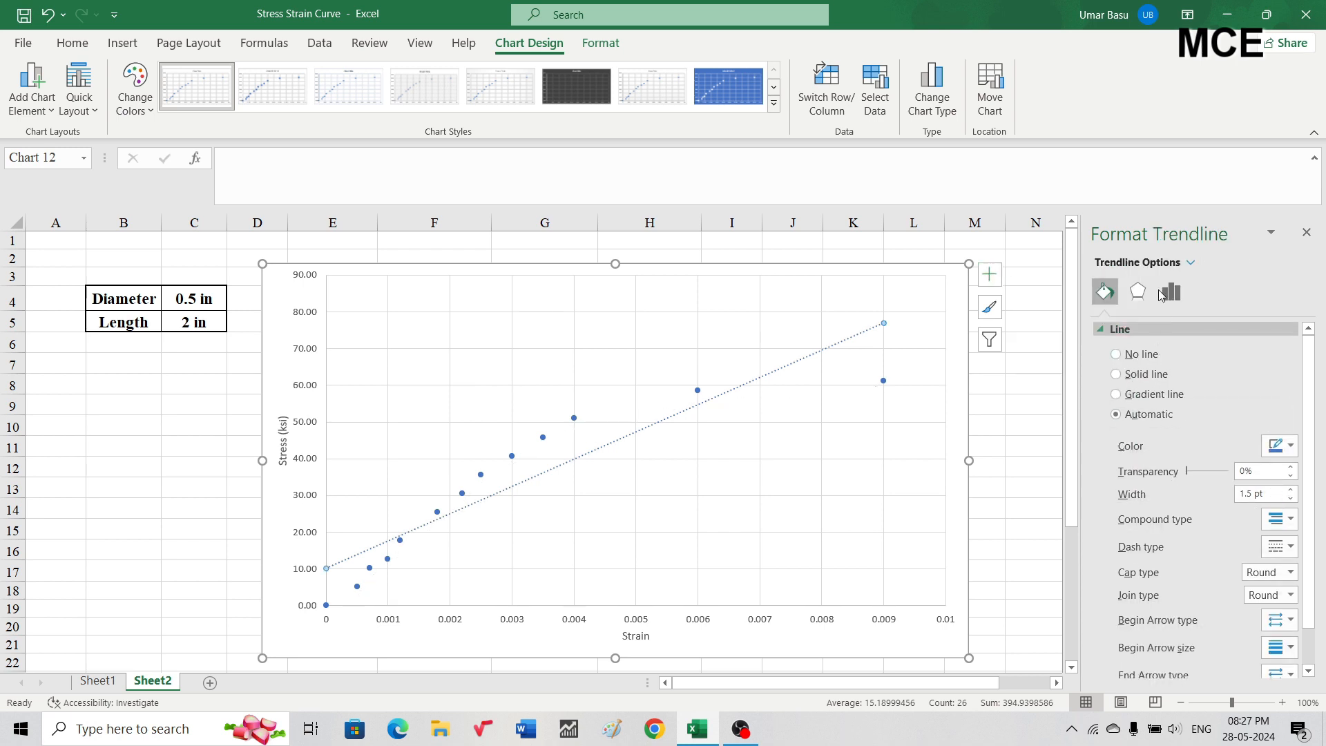
click(1162, 281)
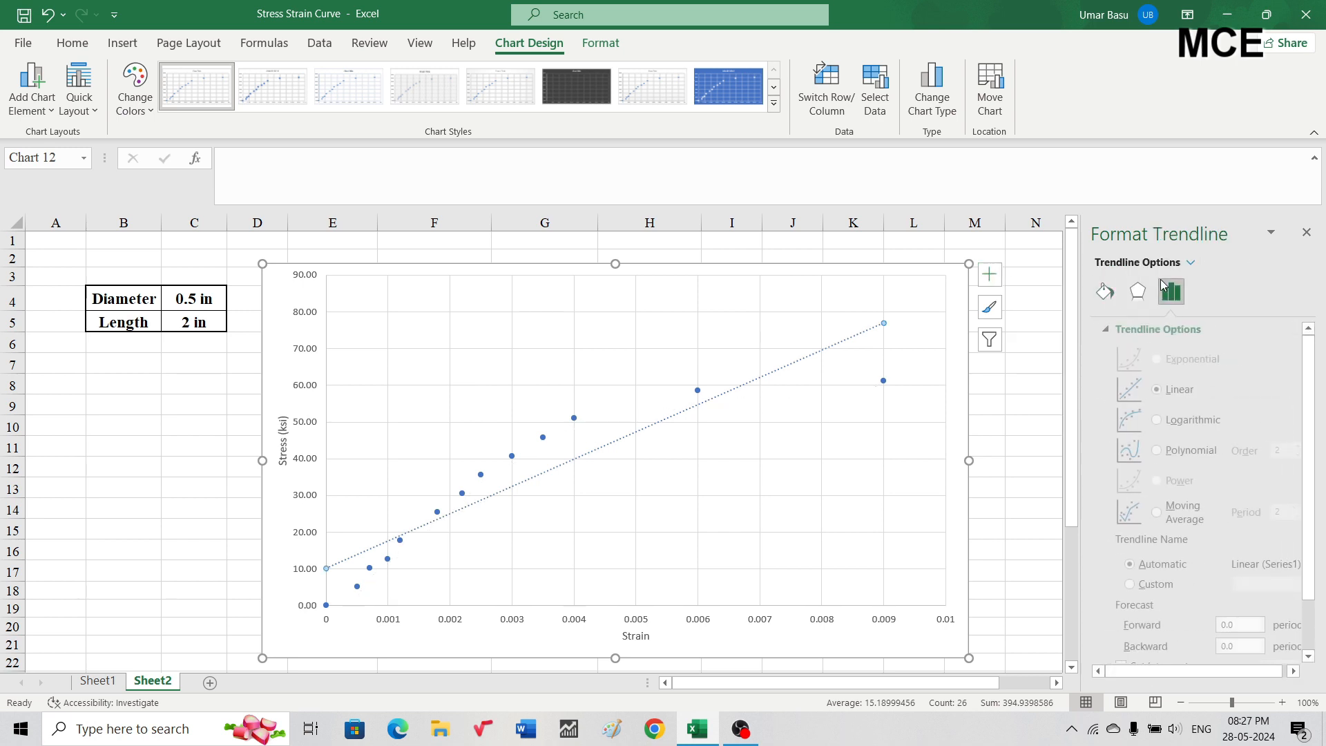
click(1150, 451)
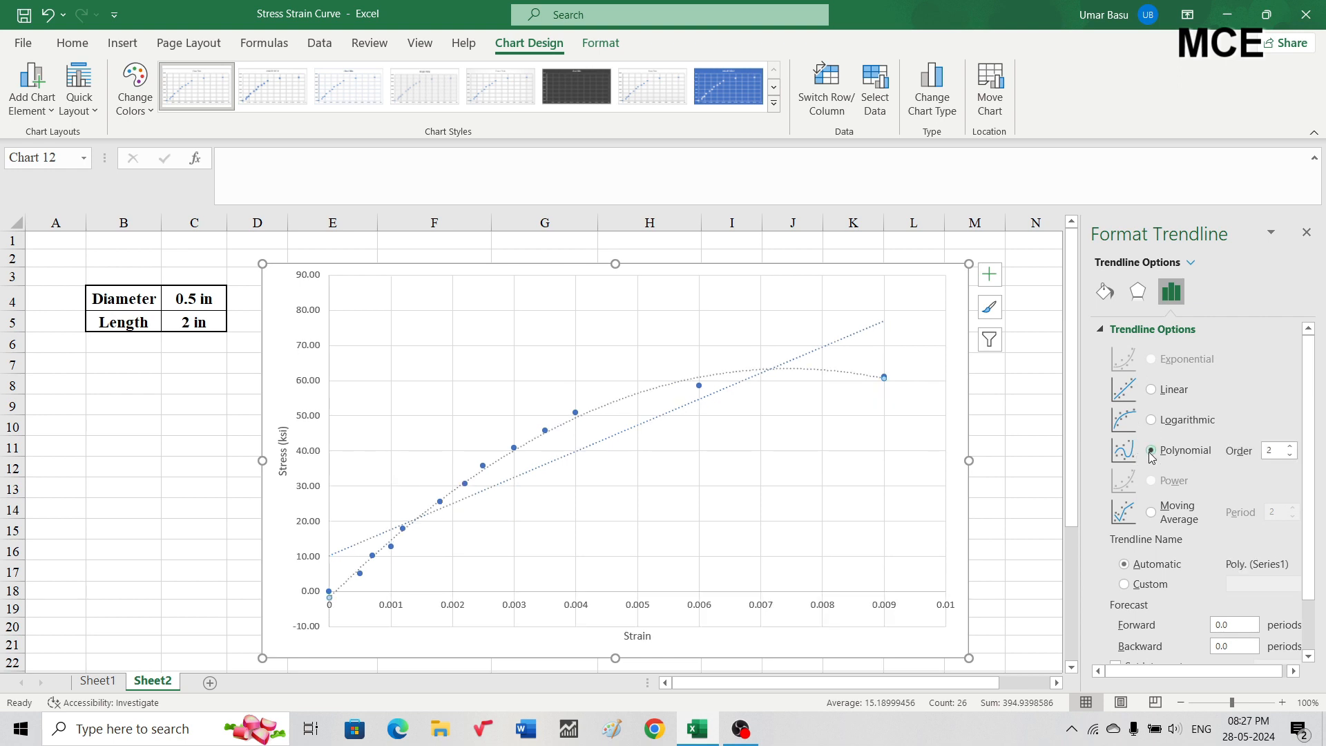
click(794, 361)
key(Delete)
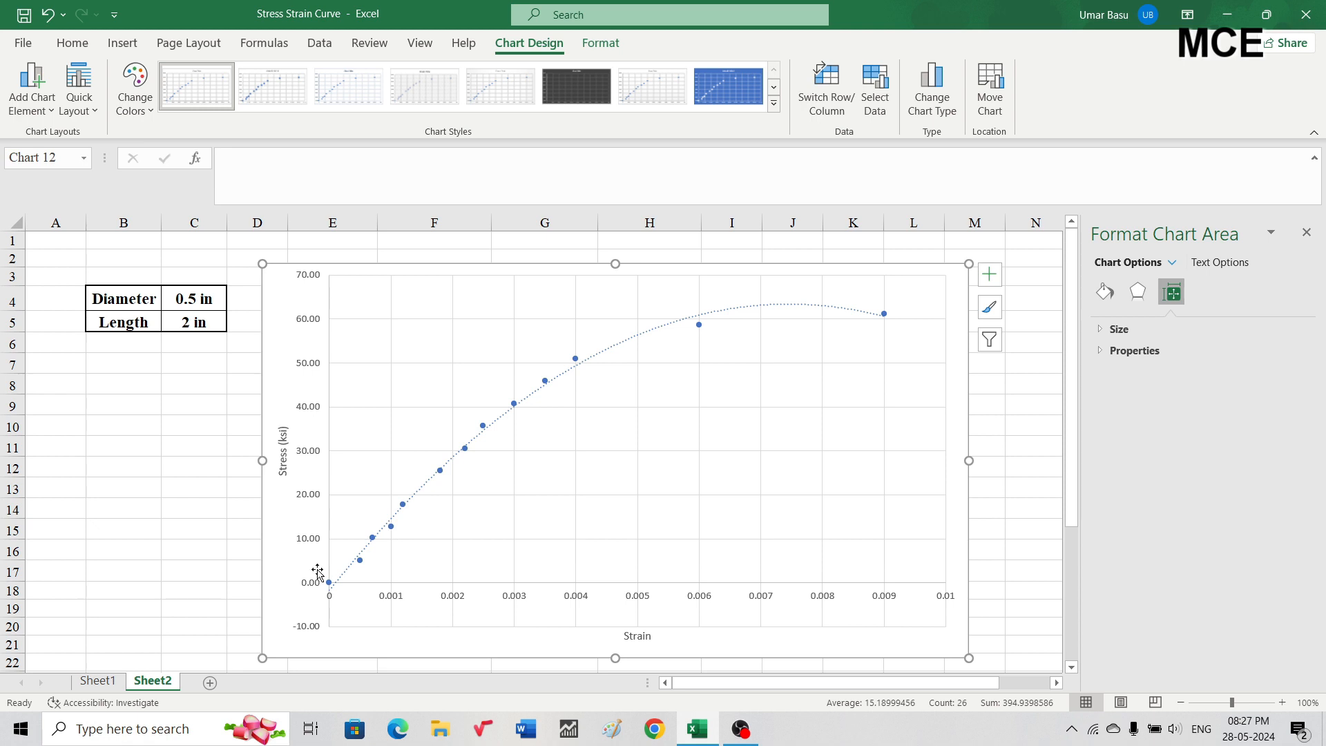
Set the vertical stress axis's minimum bound to 0.
click(310, 592)
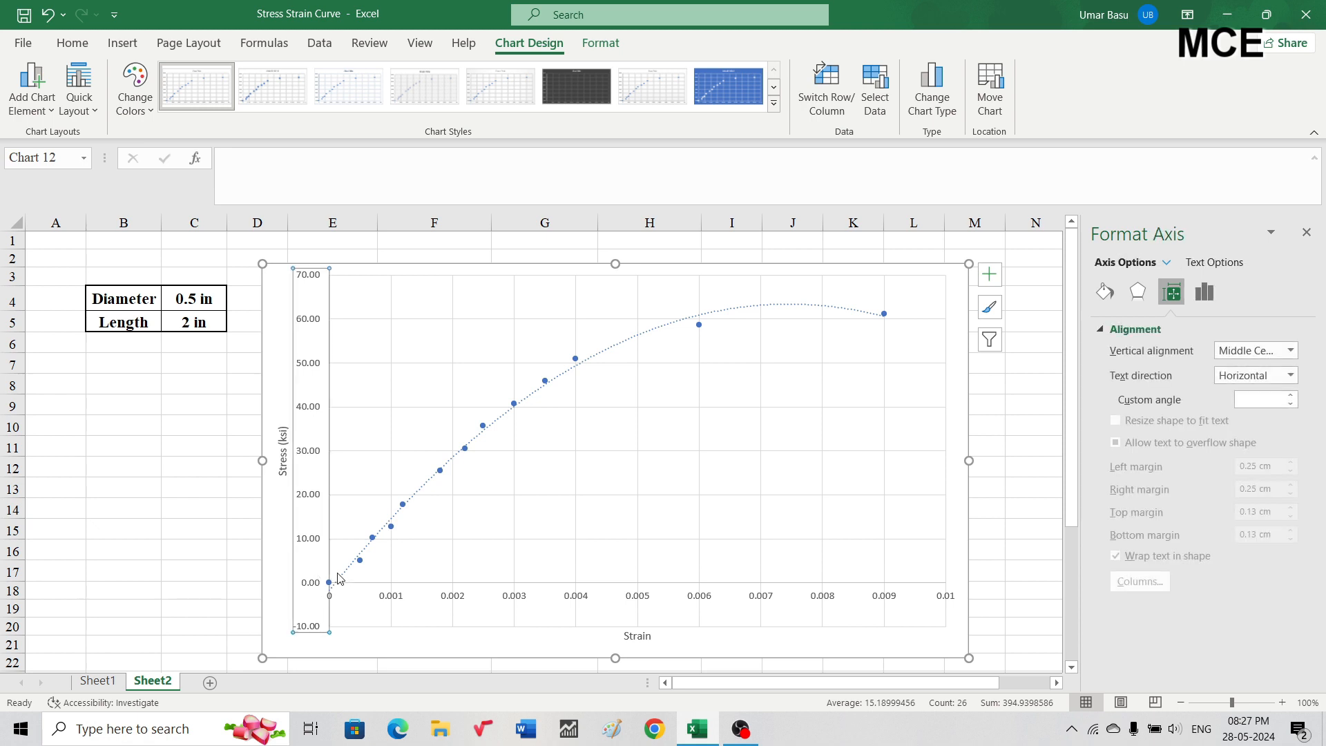
click(1196, 299)
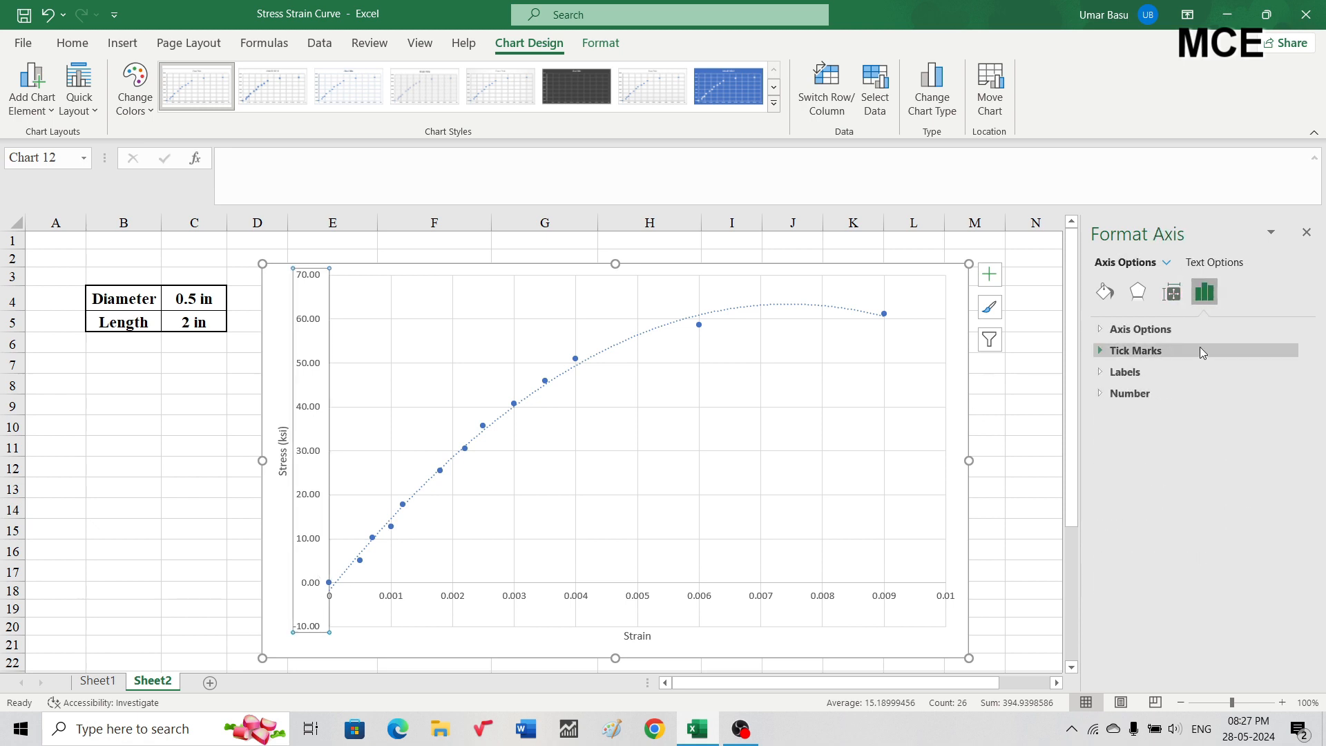
click(1243, 329)
drag(1240, 368, 1131, 376)
text(0)
key(Return)
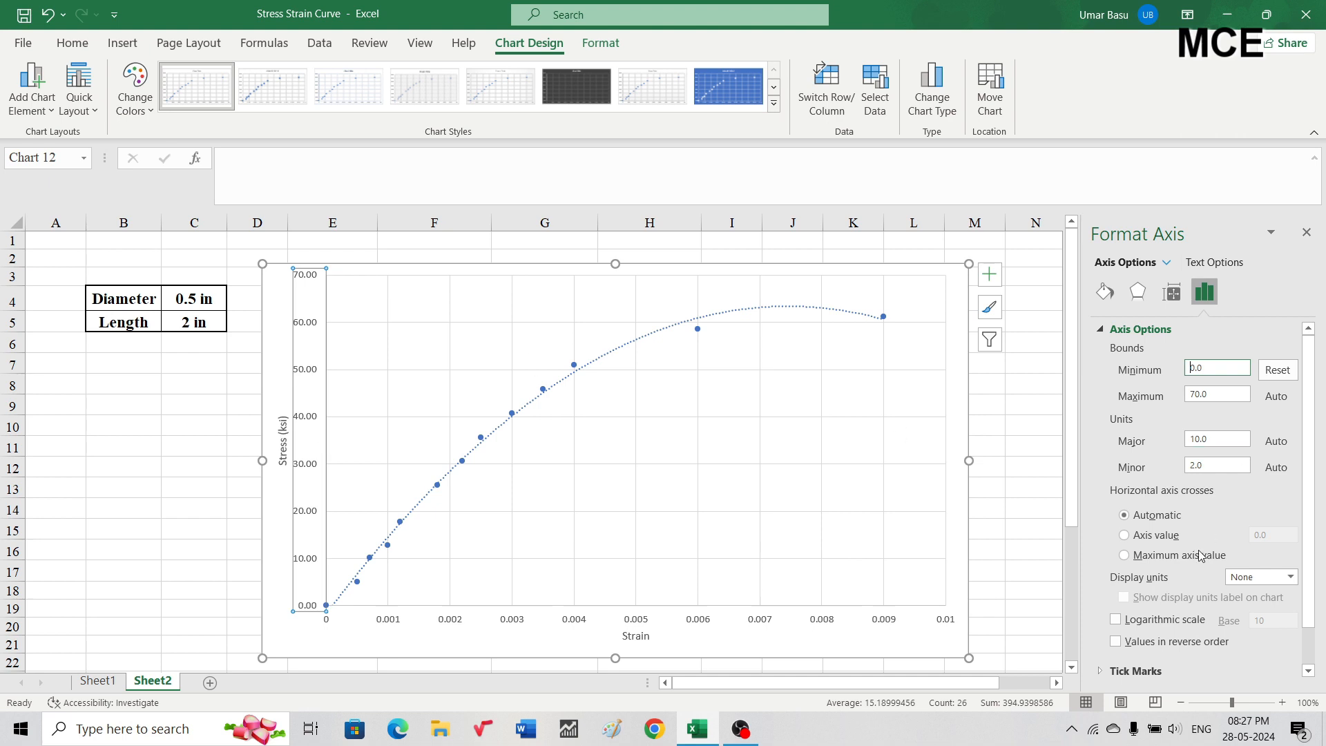
Set the vertical axis's major tick marks to Cross and its minor tick marks to Inside.
click(1164, 664)
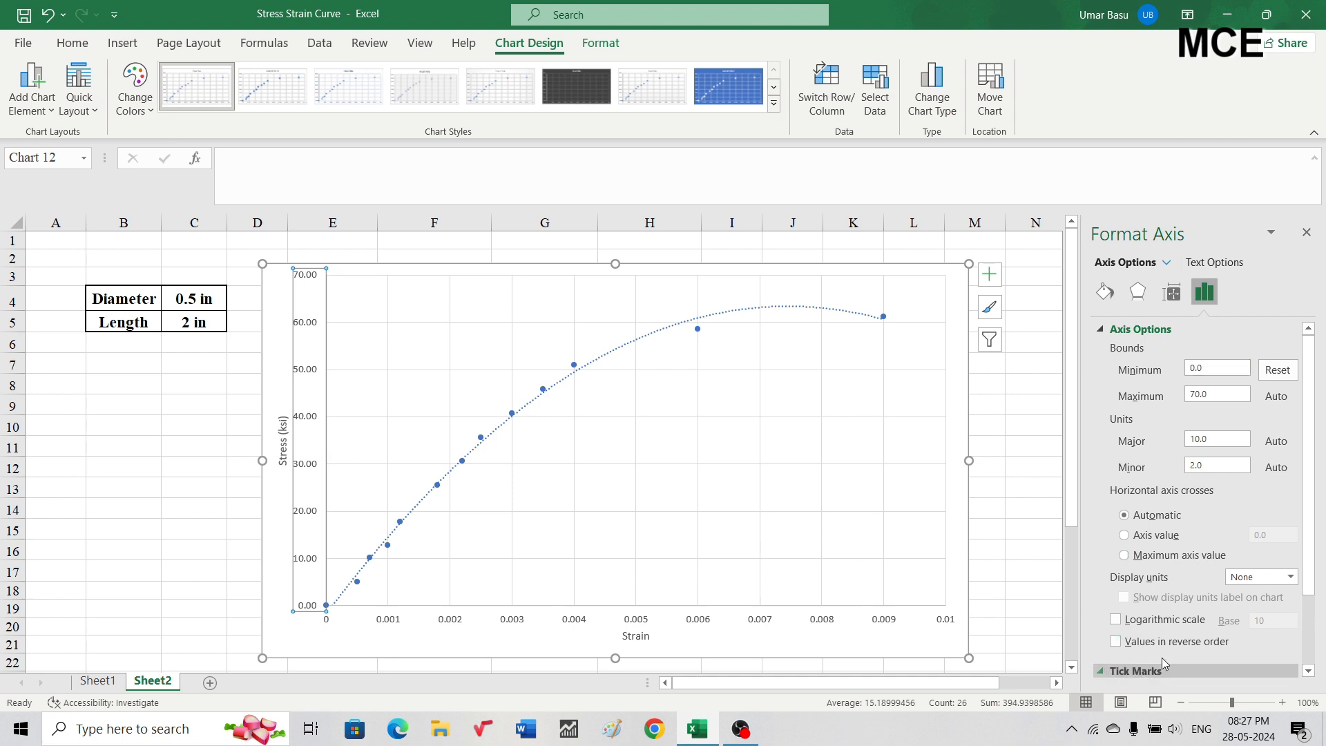
scroll(1307, 552, down, 2)
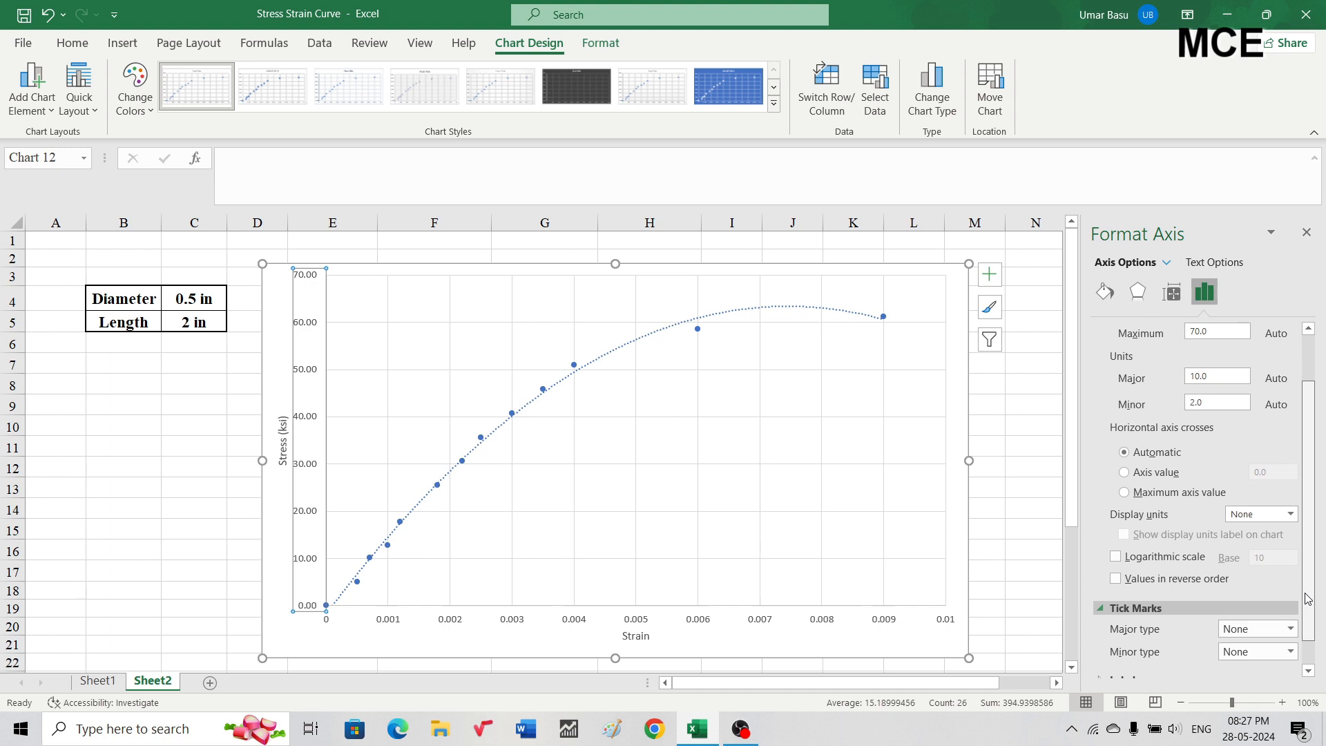
click(1289, 627)
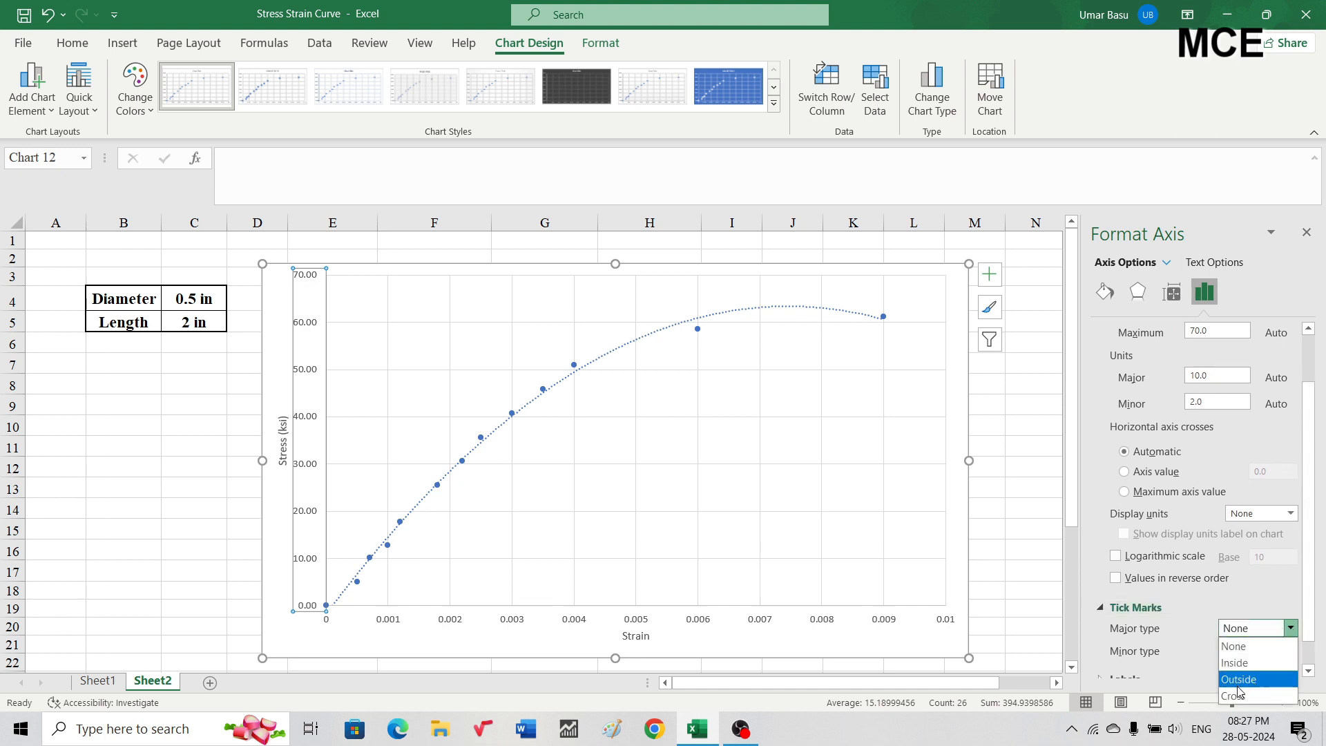
click(1291, 650)
click(1291, 651)
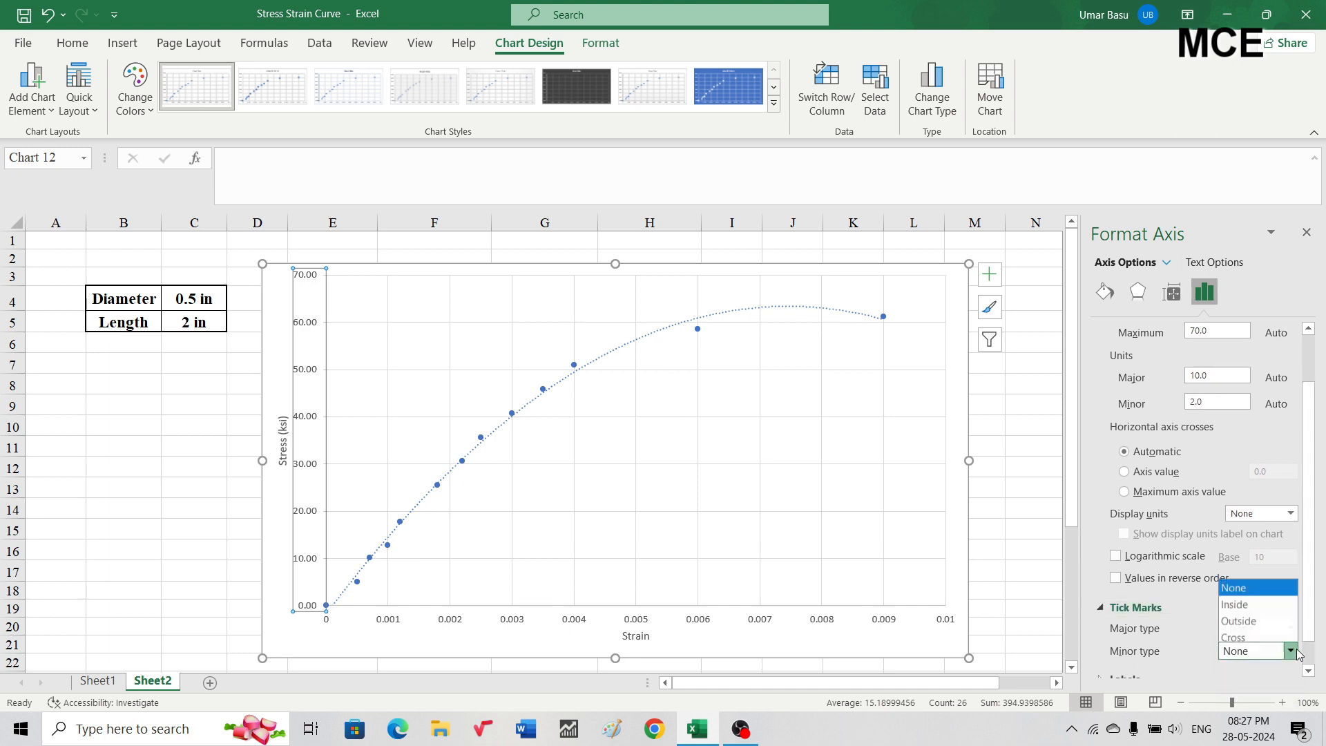
click(1257, 603)
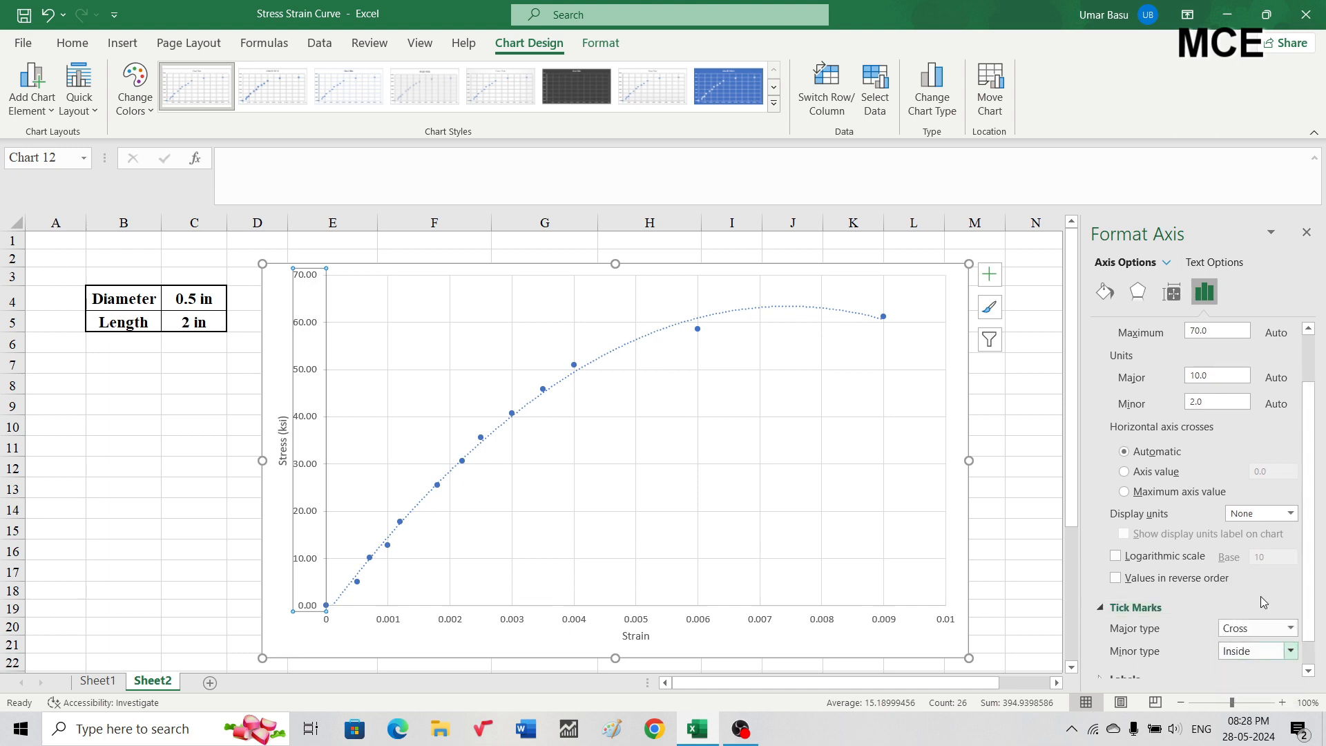
Format the vertical axis line as black with a width of 1 pt.
click(1103, 302)
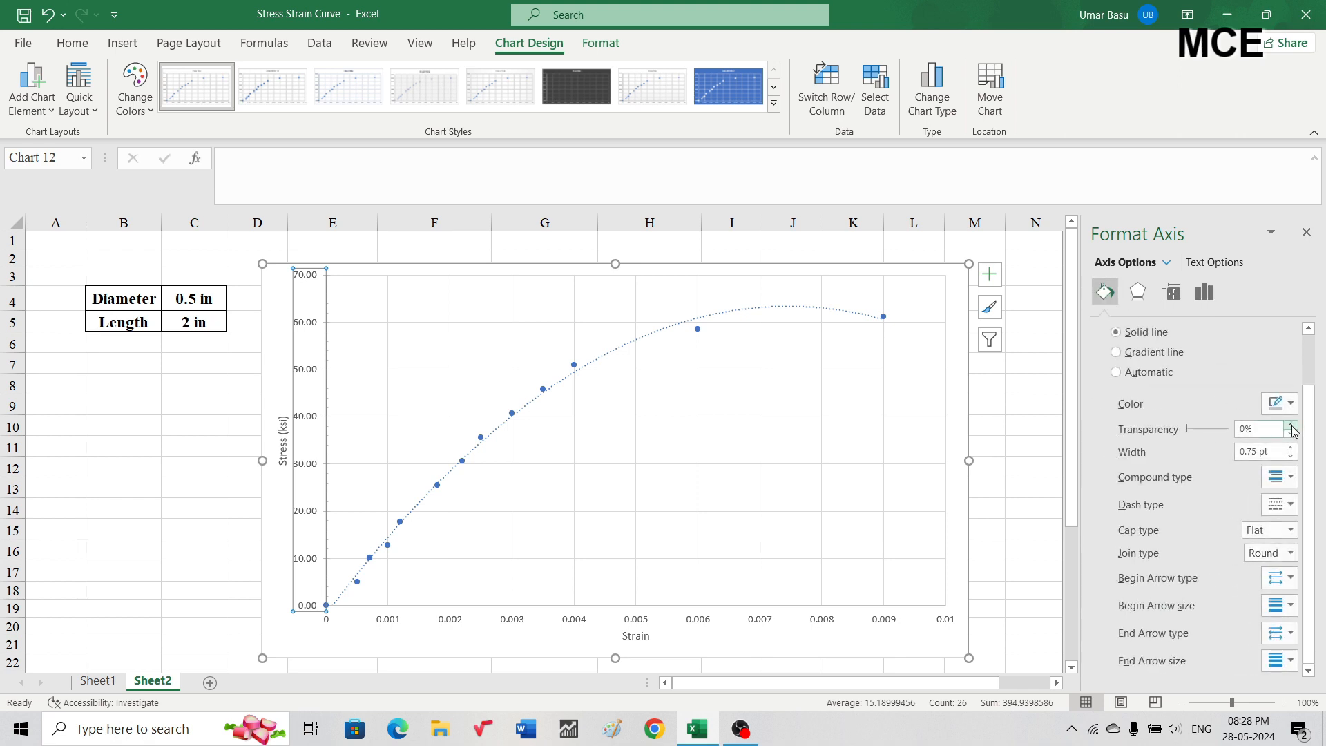
click(1281, 404)
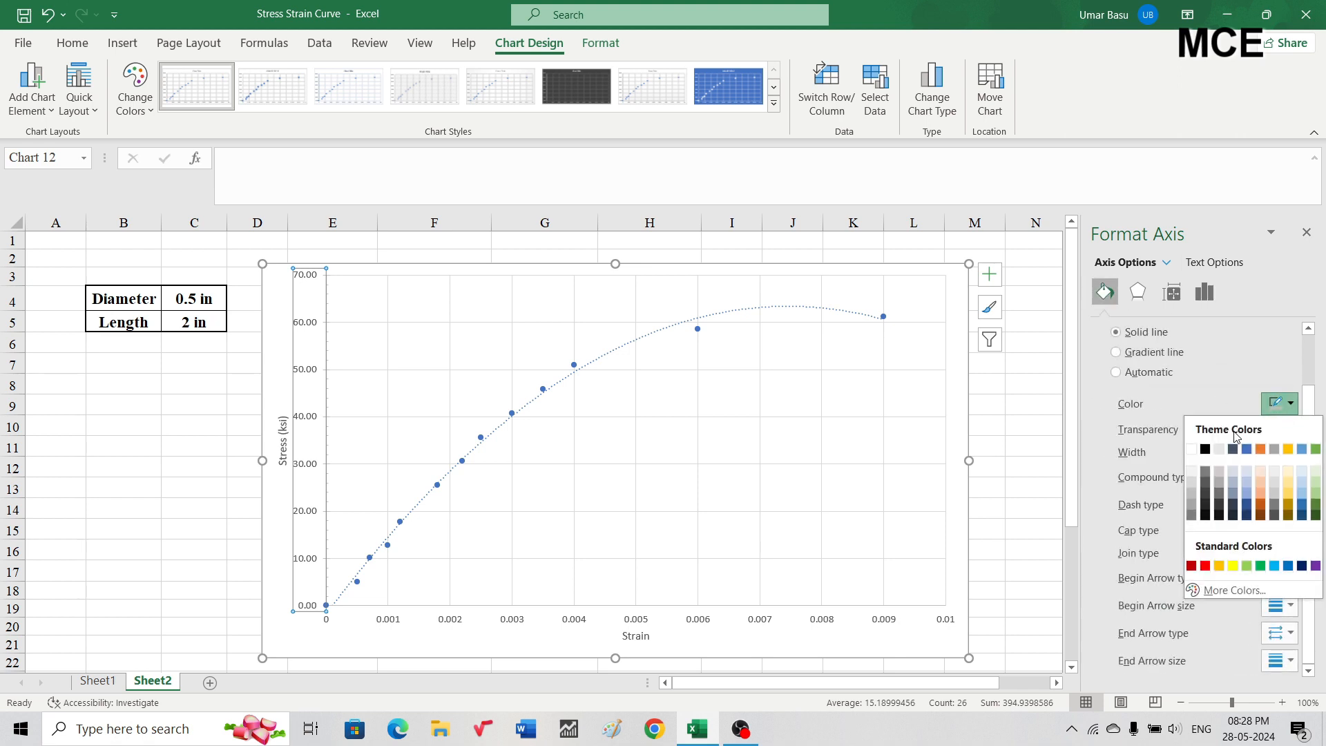
click(1205, 449)
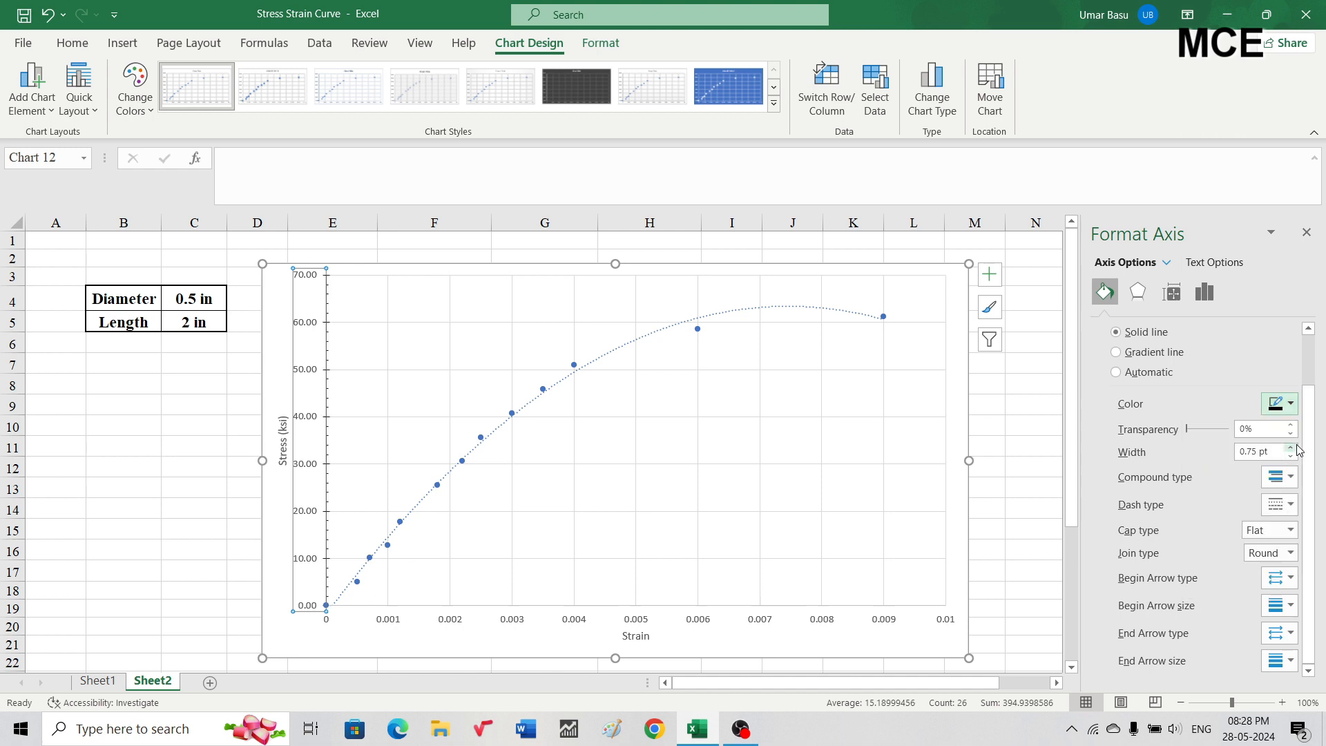
click(1291, 447)
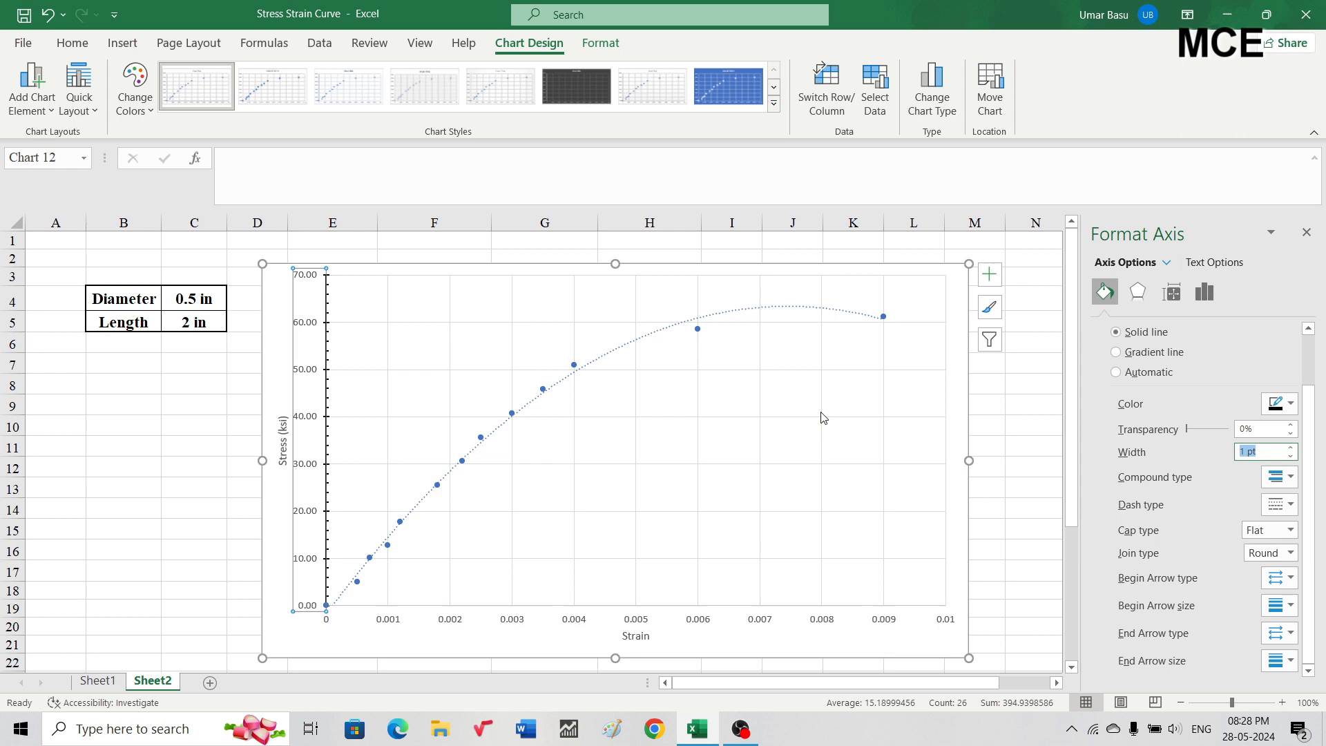
Format the horizontal strain axis line as black with a width of 1 pt.
click(512, 621)
click(1278, 405)
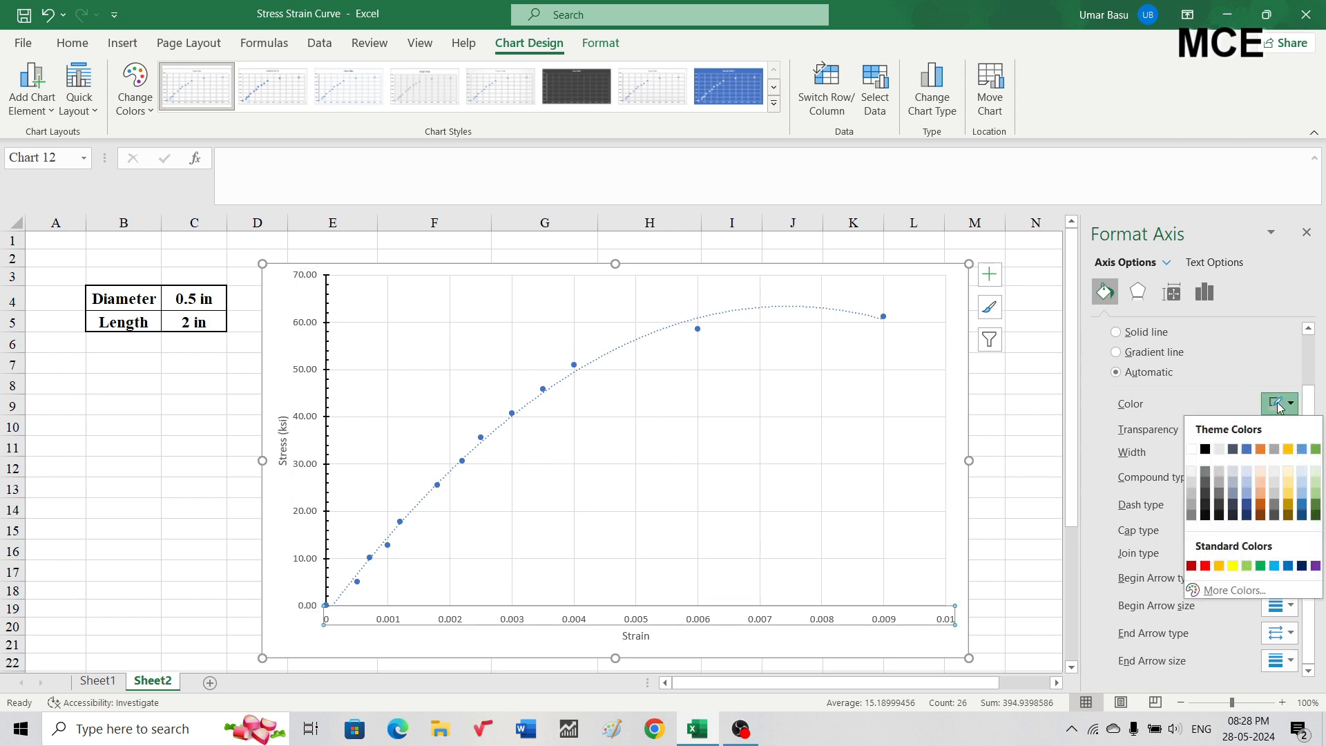
click(1205, 449)
click(1291, 447)
Set the horizontal axis's major tick marks to Cross and its minor tick marks to Inside.
click(1204, 291)
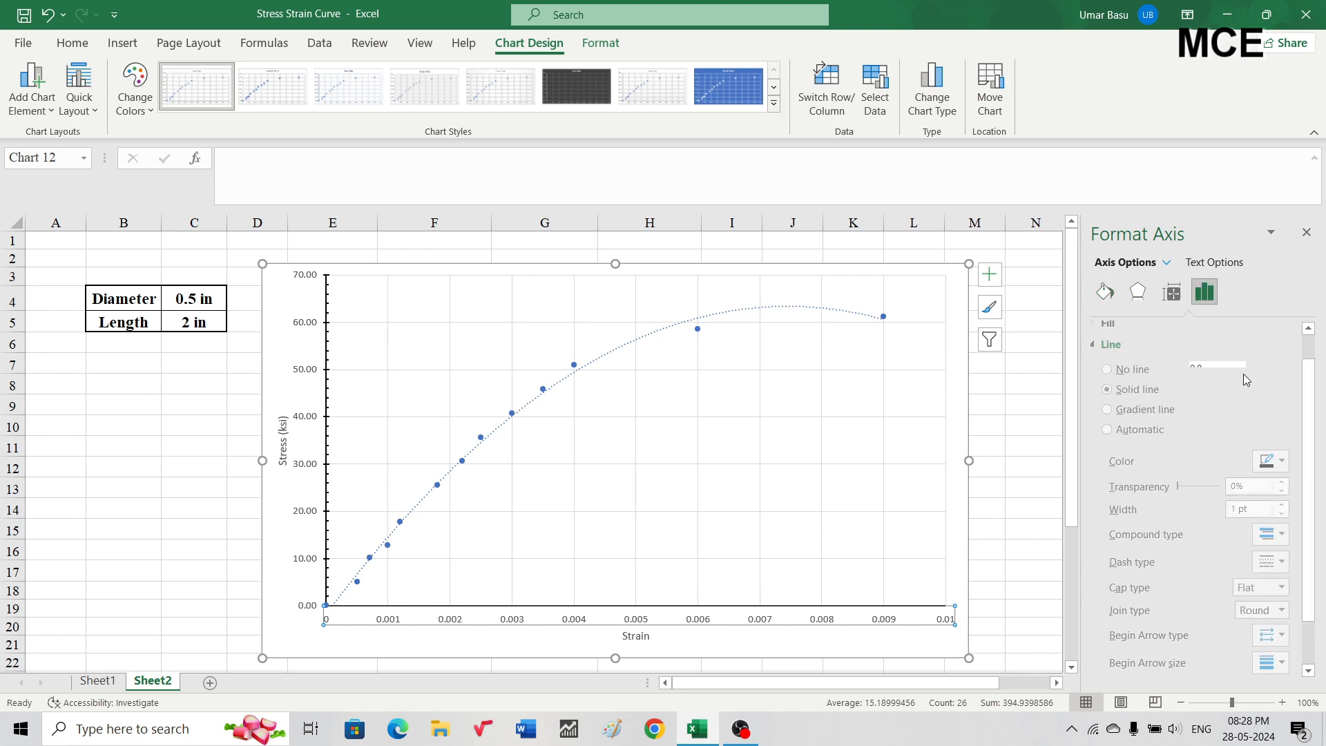
scroll(1310, 618, down, 3)
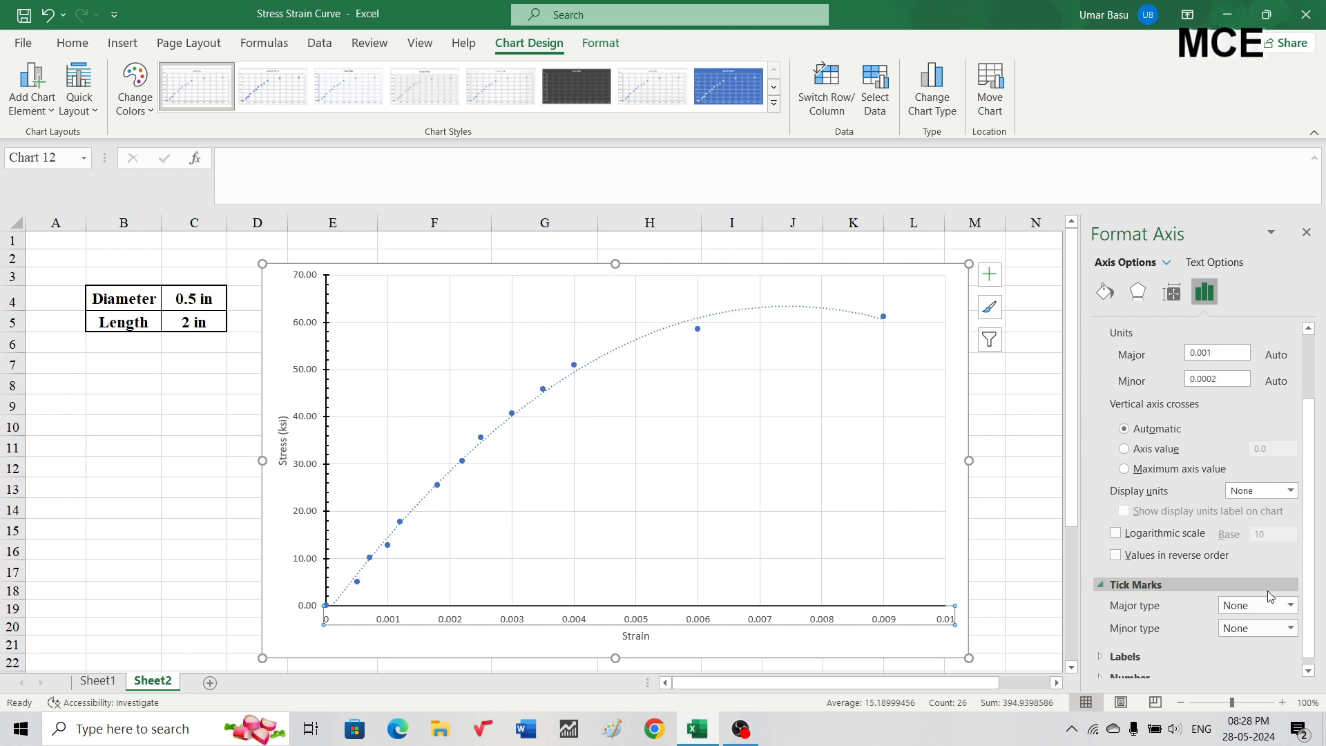
click(1290, 606)
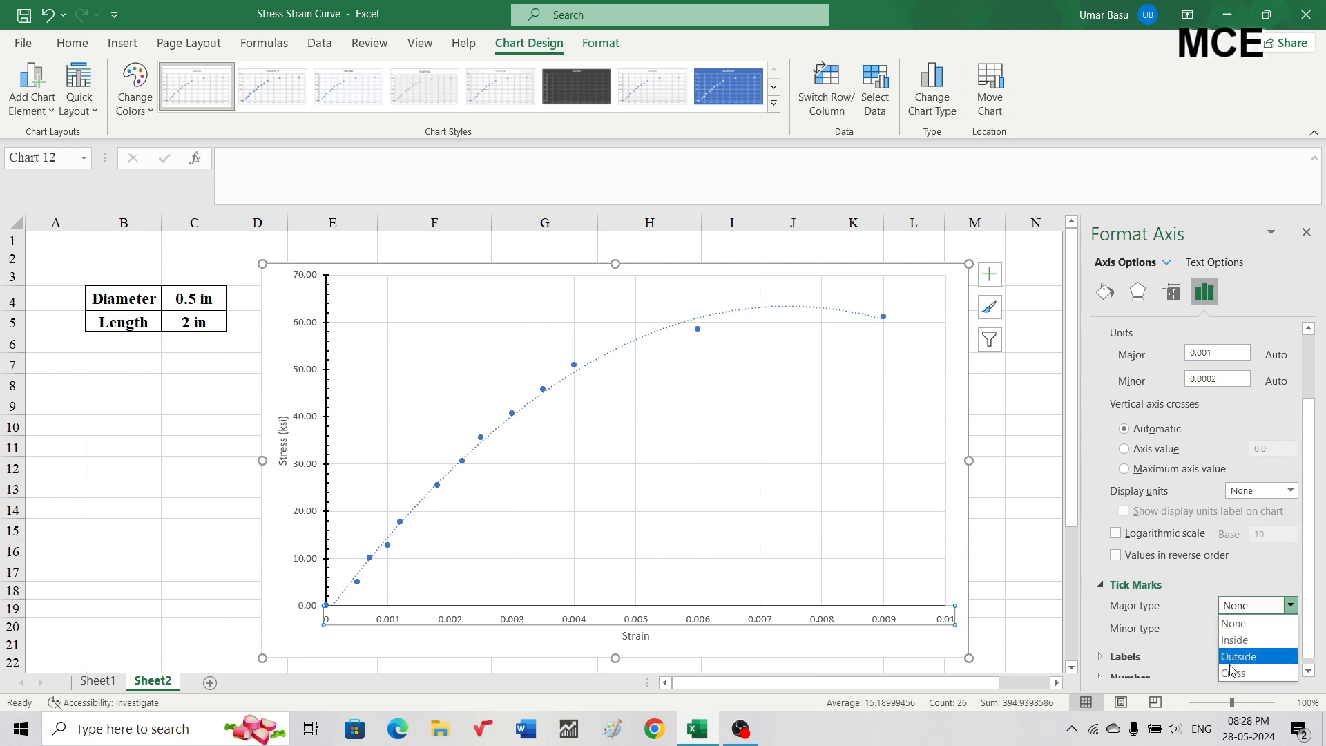
click(1236, 657)
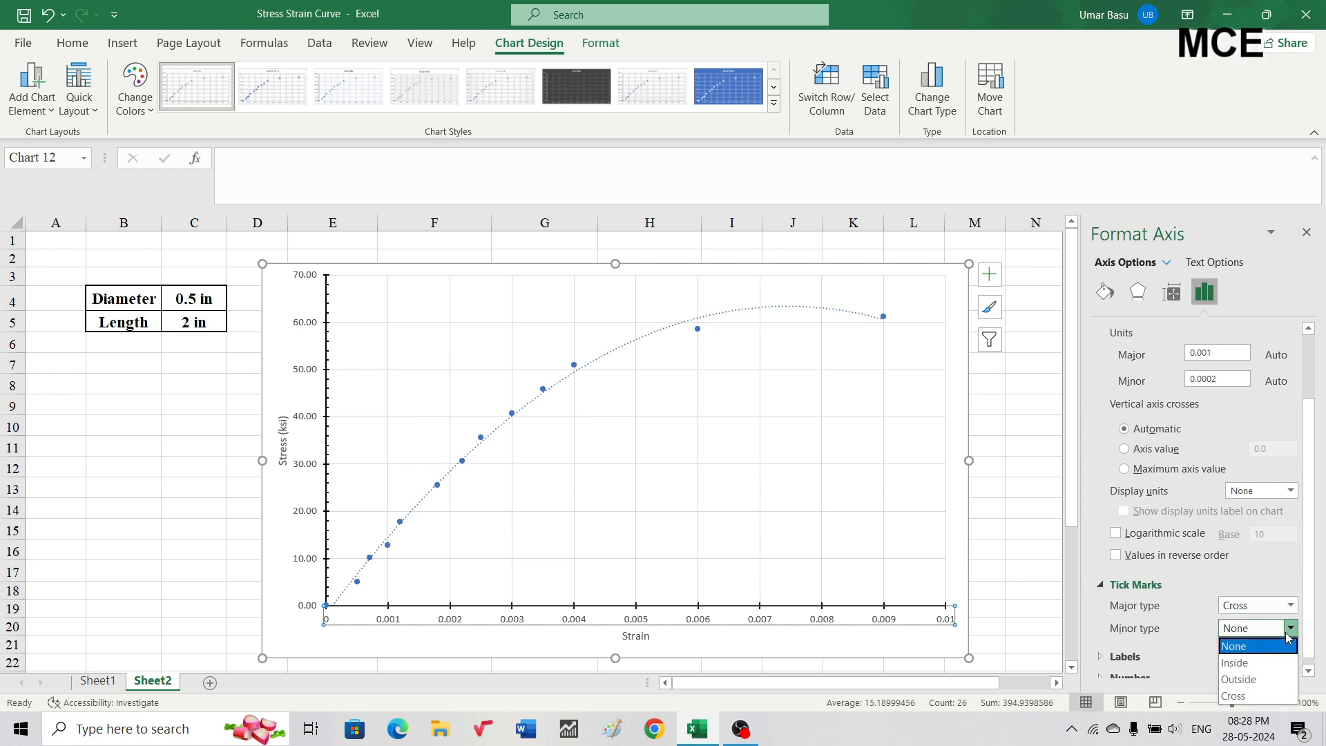
click(1236, 663)
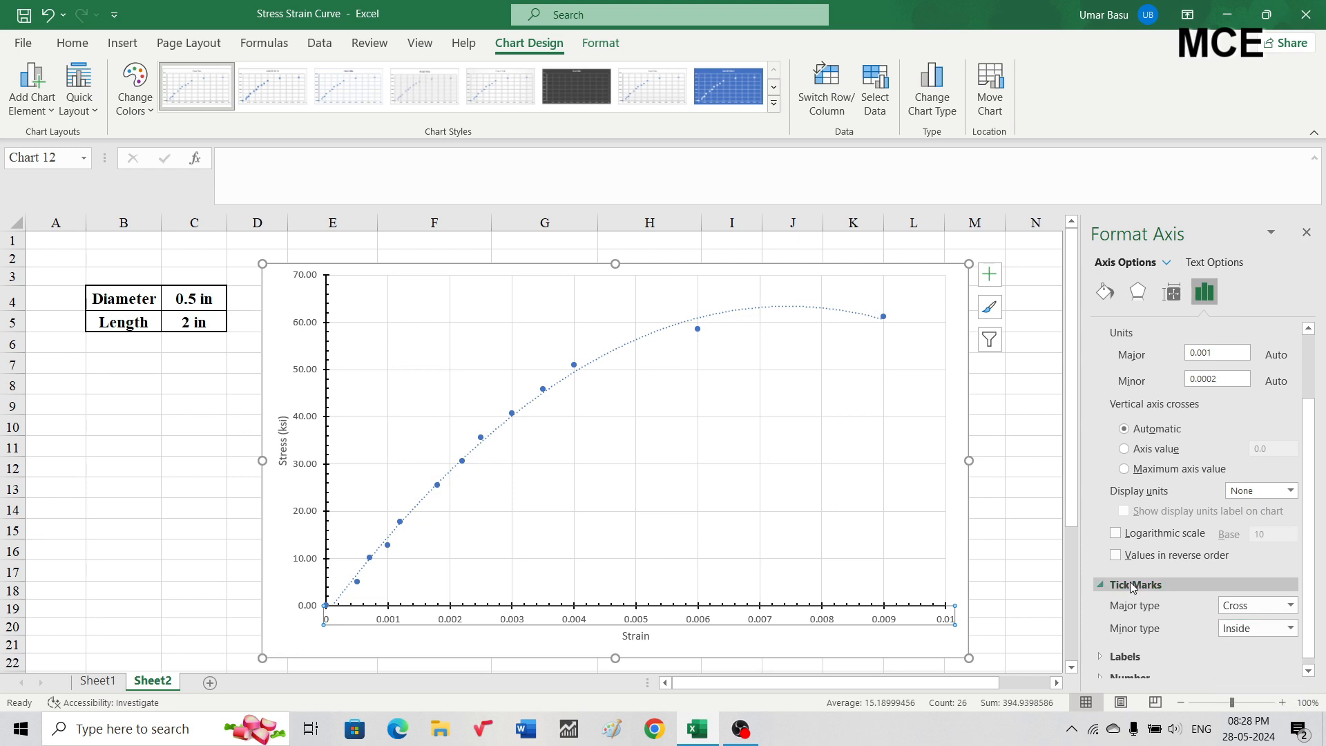
Format the polynomial trendline as black with a width of 2.25 pt, then leave the trendline formatting.
click(597, 364)
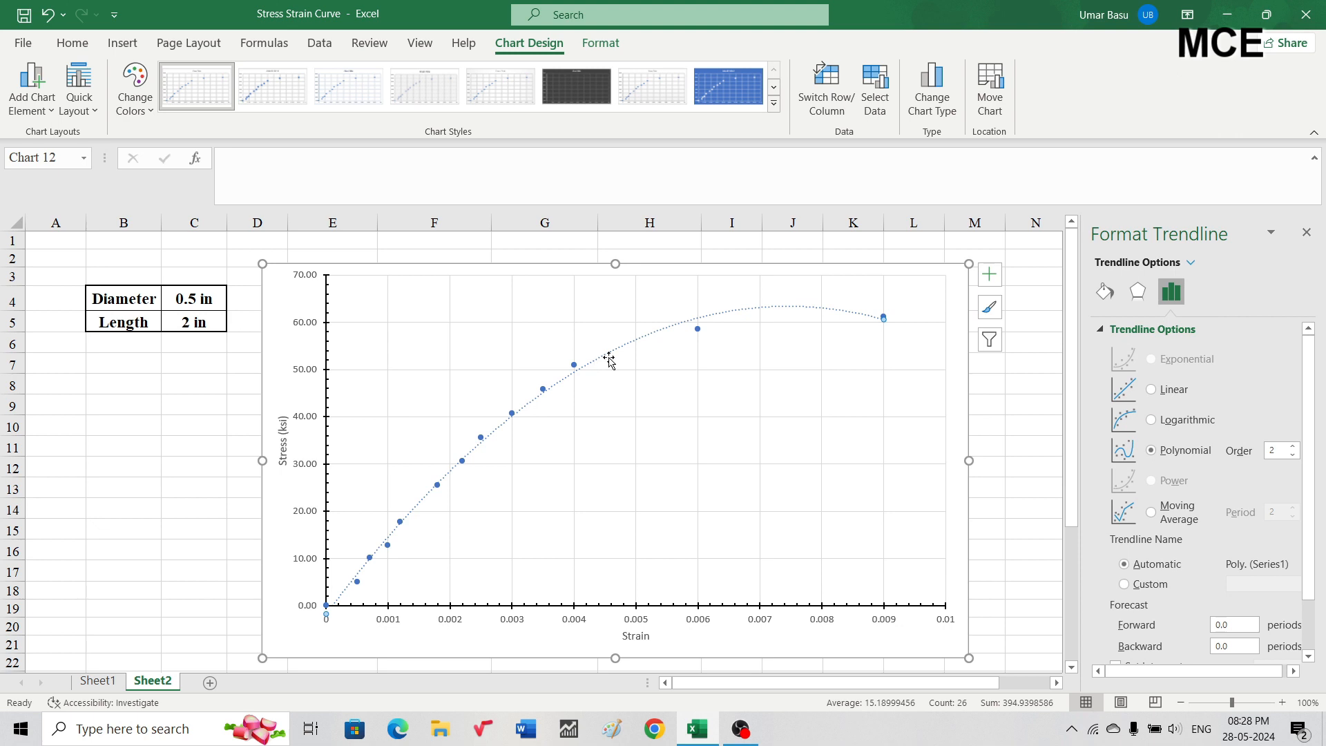
click(1105, 297)
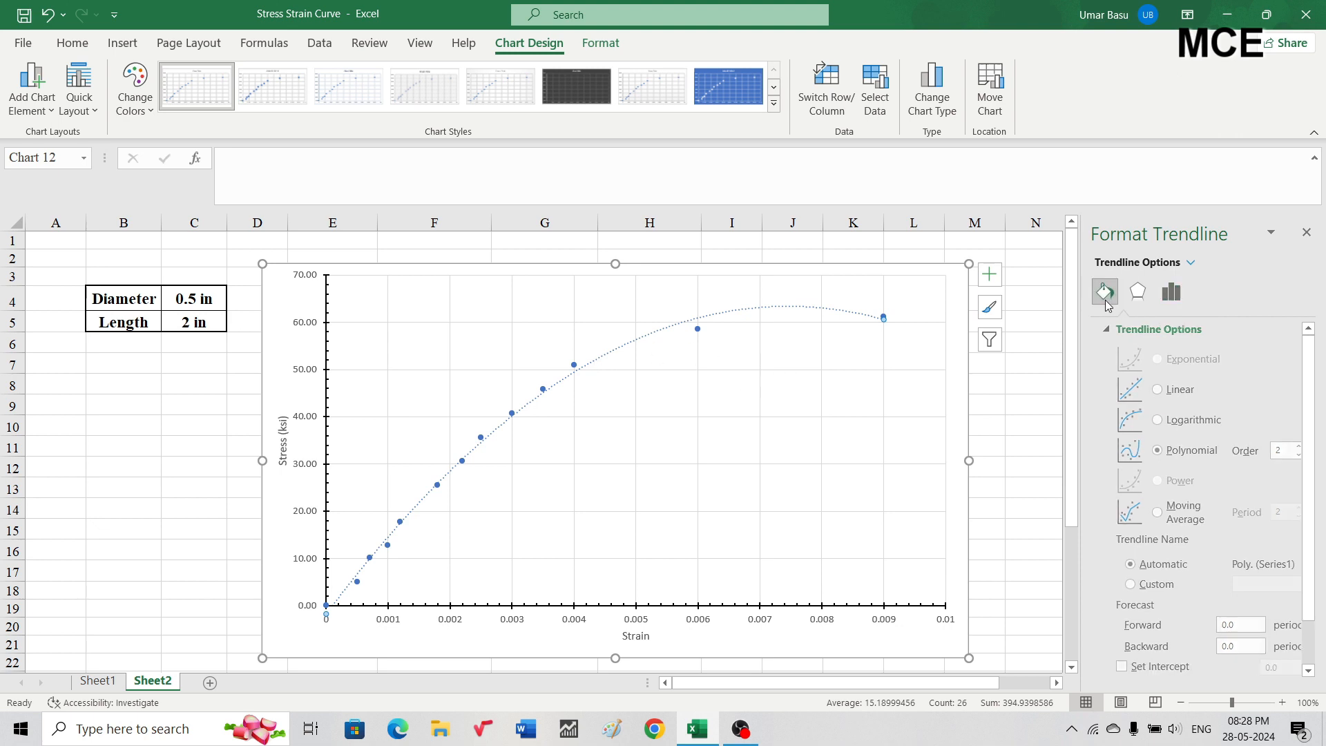
click(1289, 447)
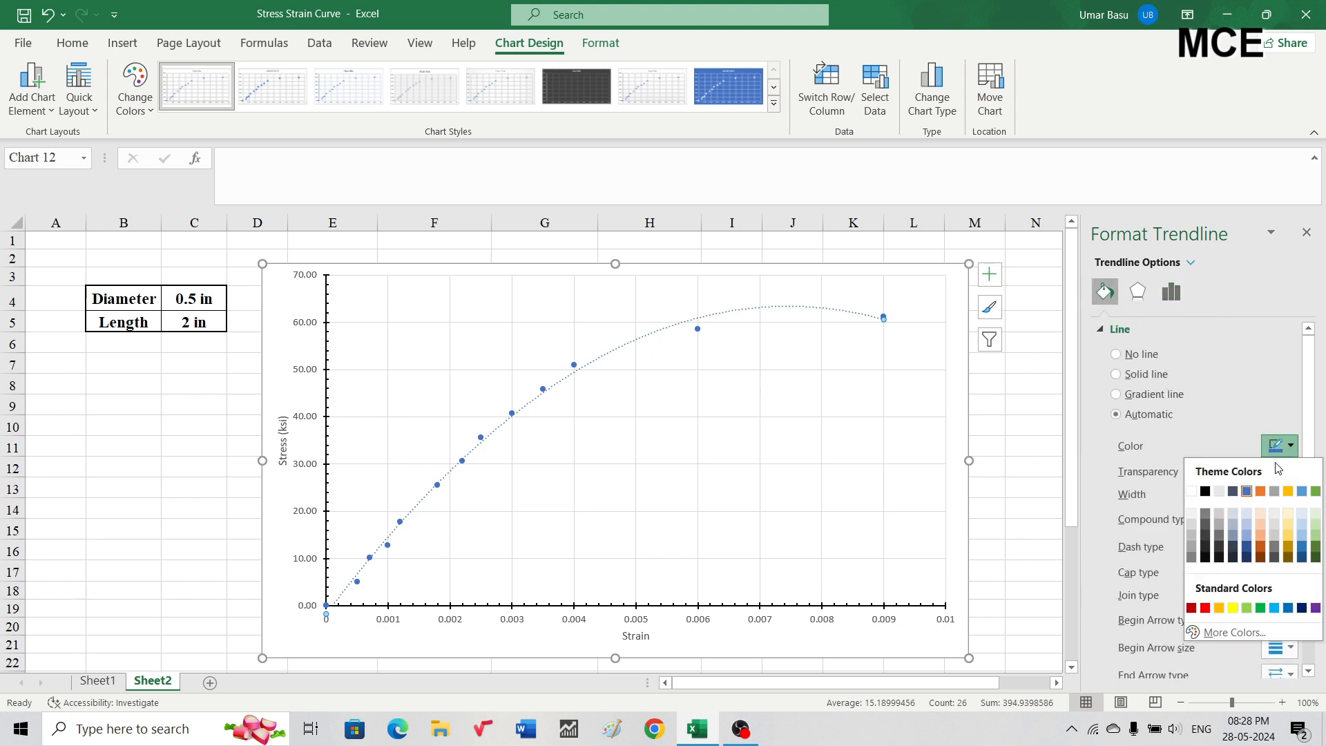
click(1205, 491)
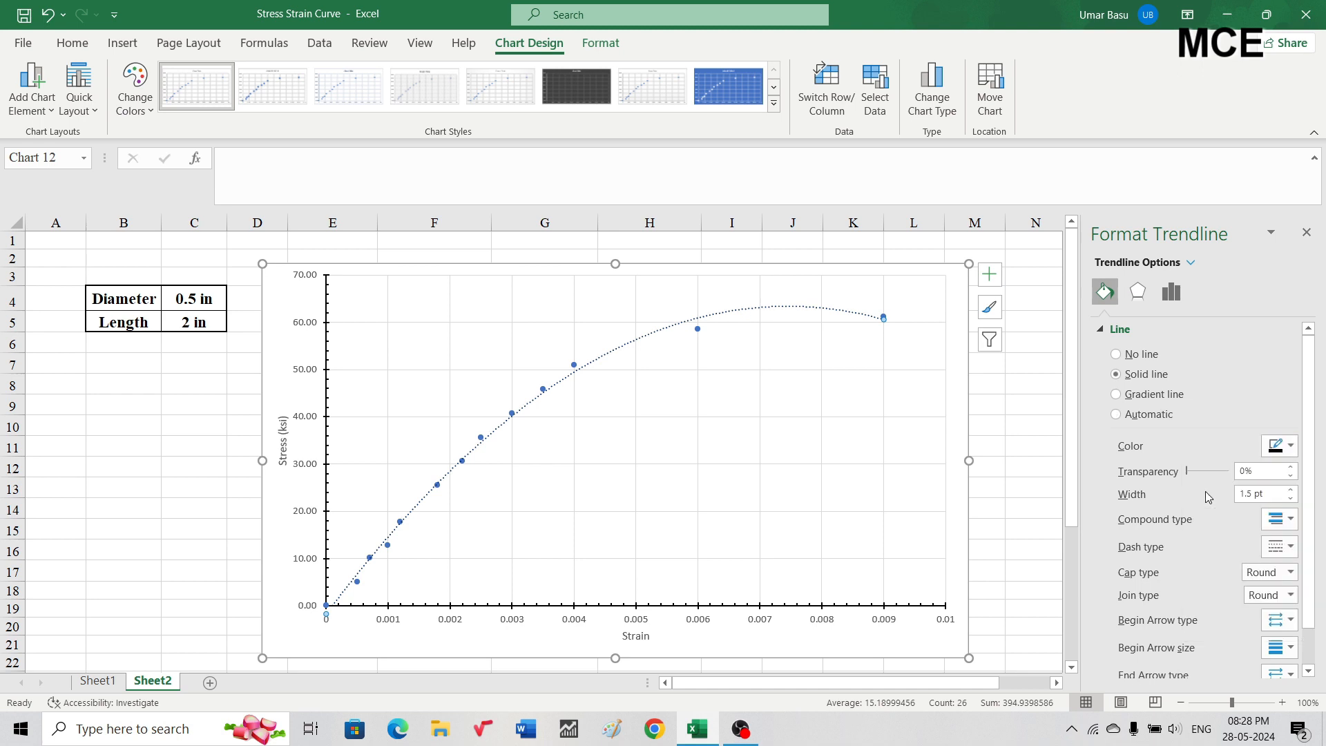
click(1290, 490)
click(1290, 490)
click(1291, 490)
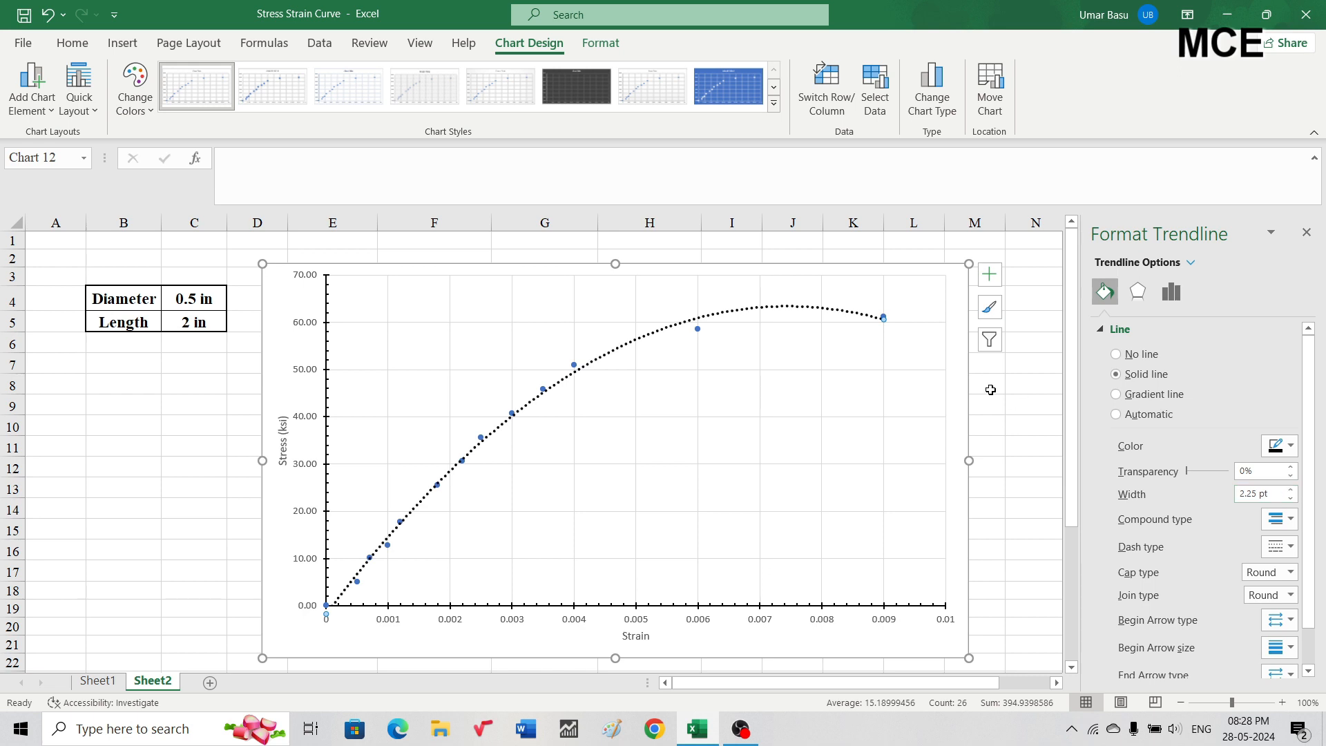
click(1306, 235)
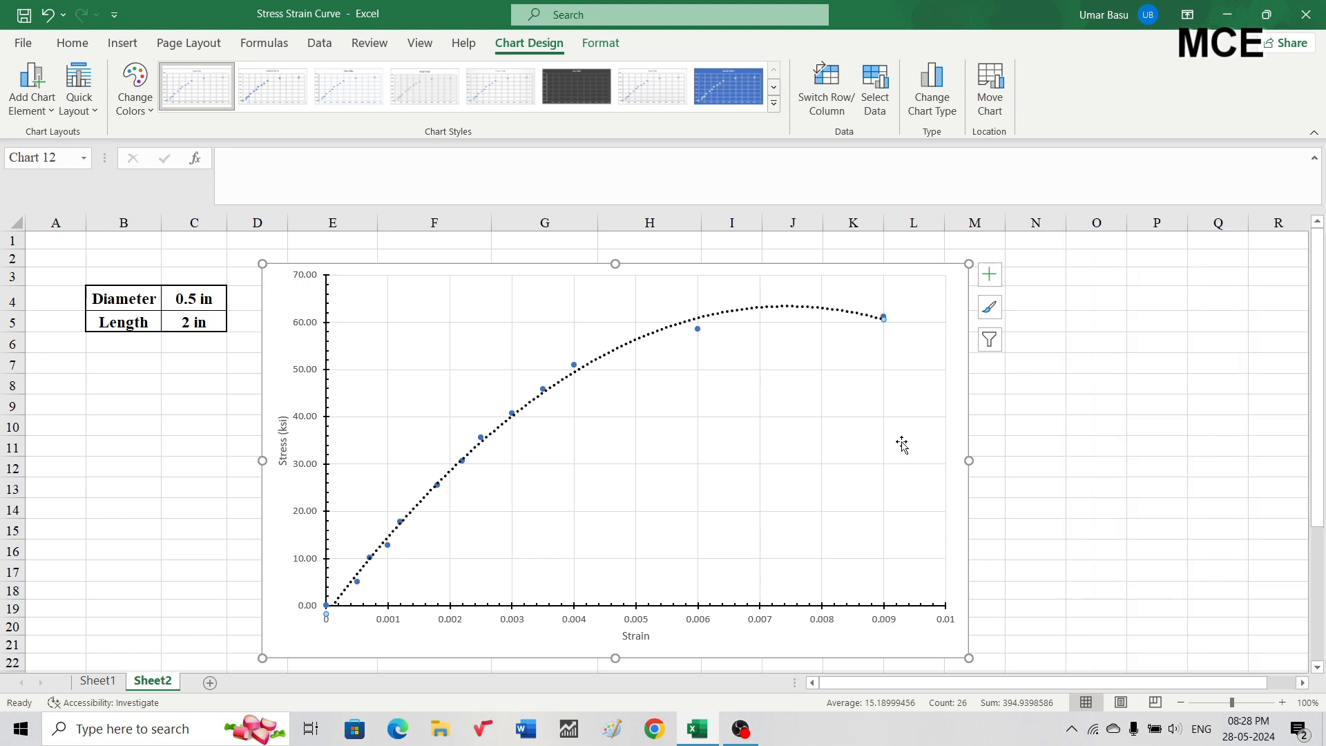
click(1021, 482)
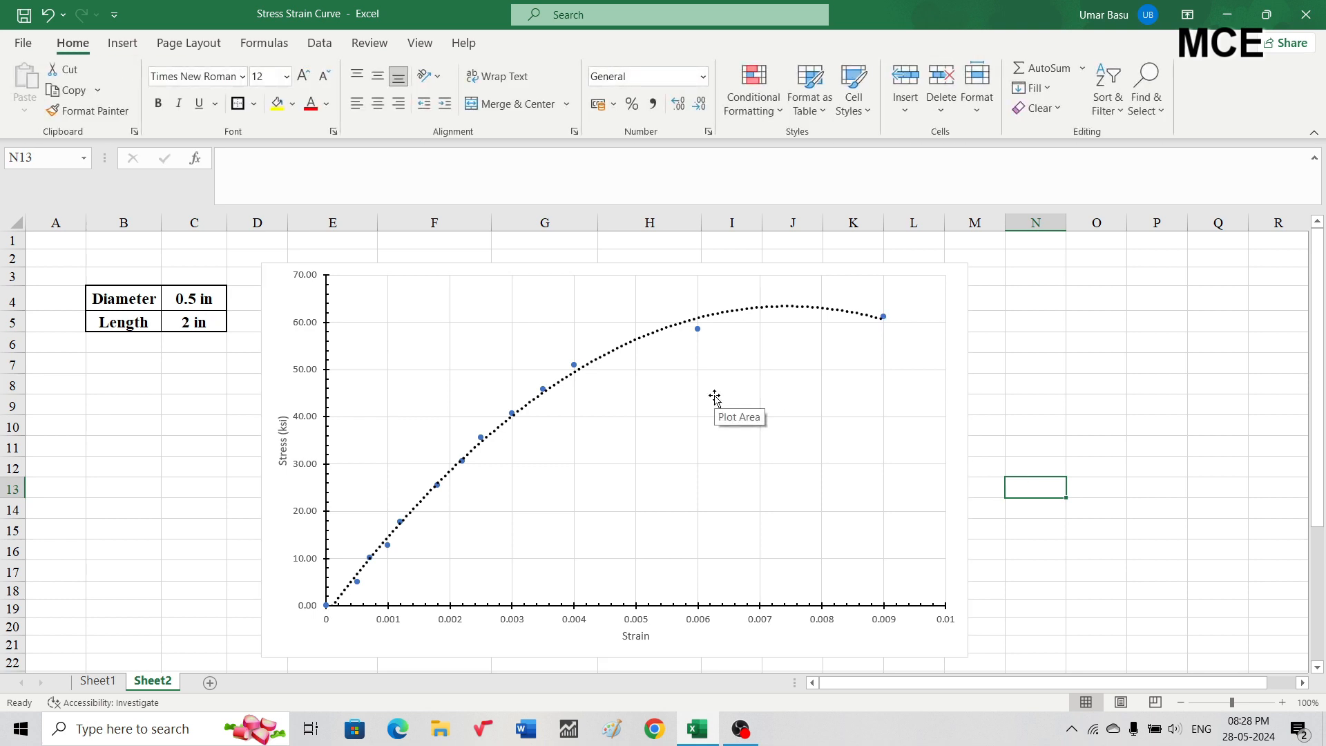
click(112, 55)
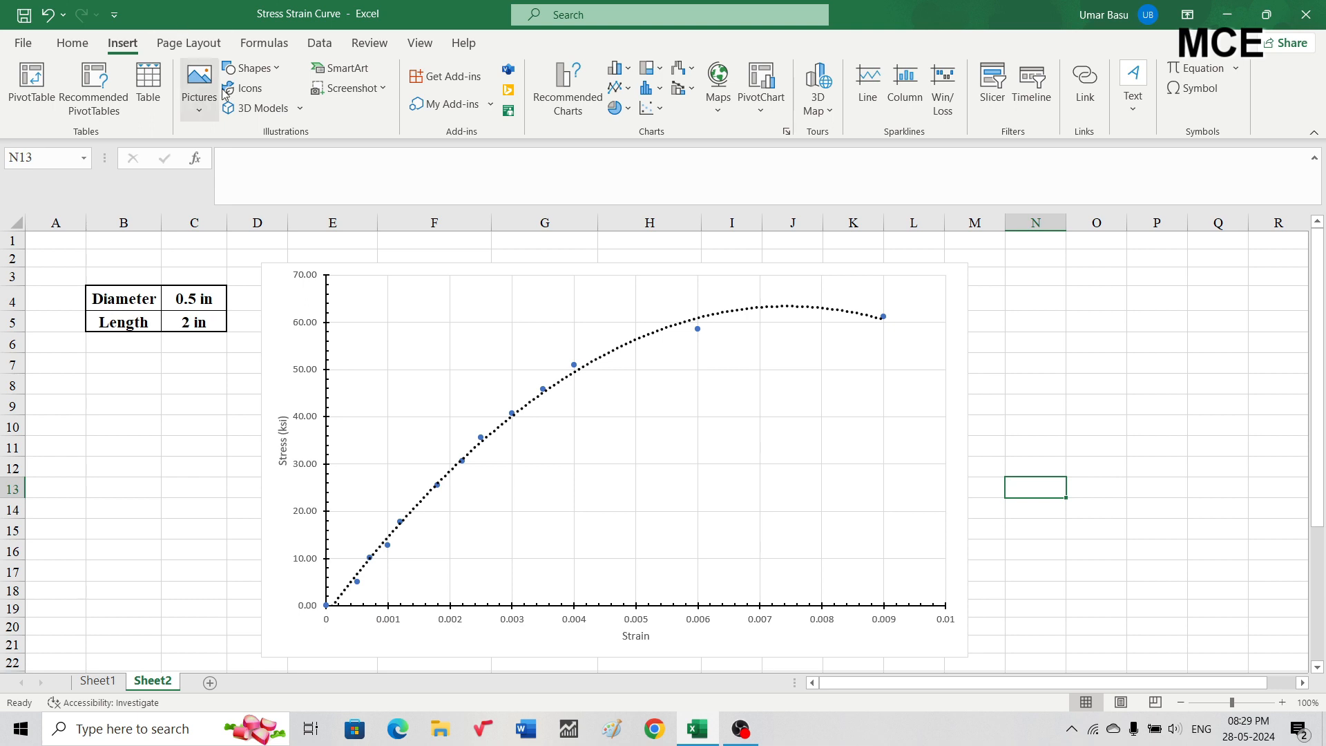
click(255, 78)
click(230, 196)
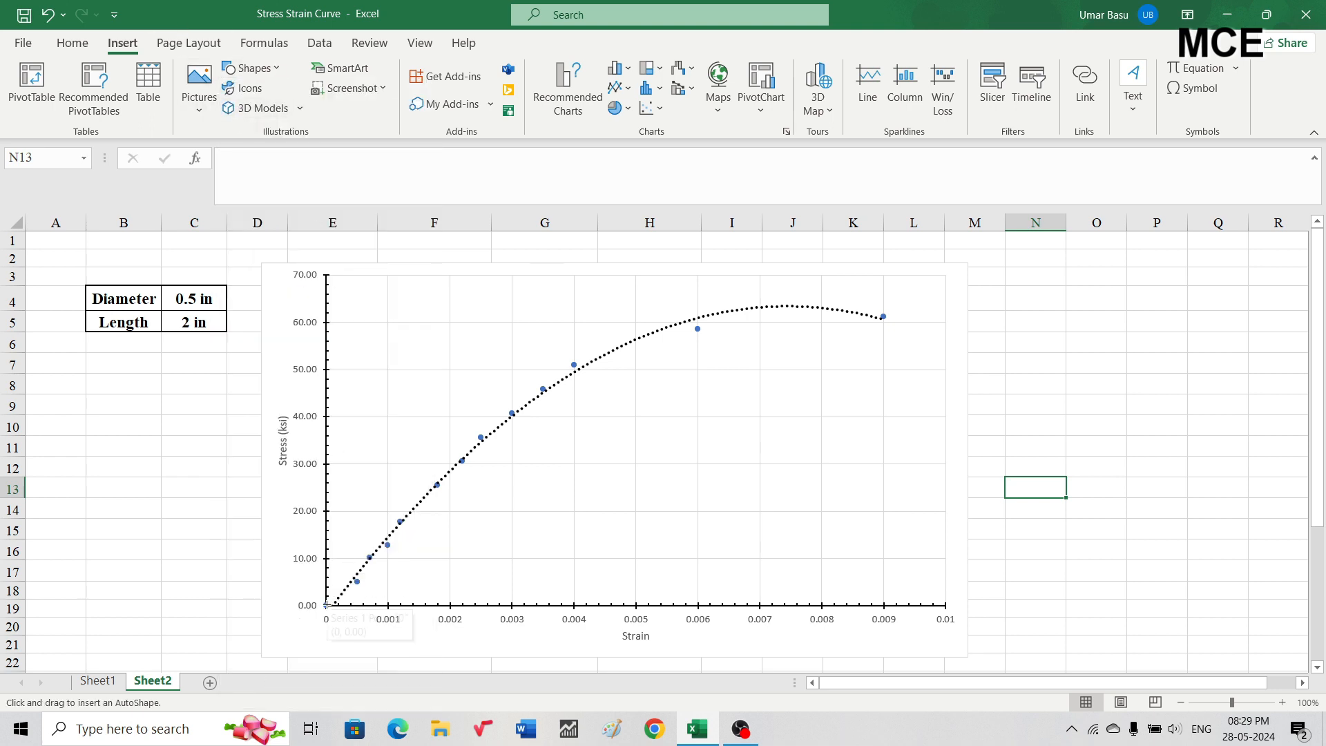
drag(326, 605, 499, 421)
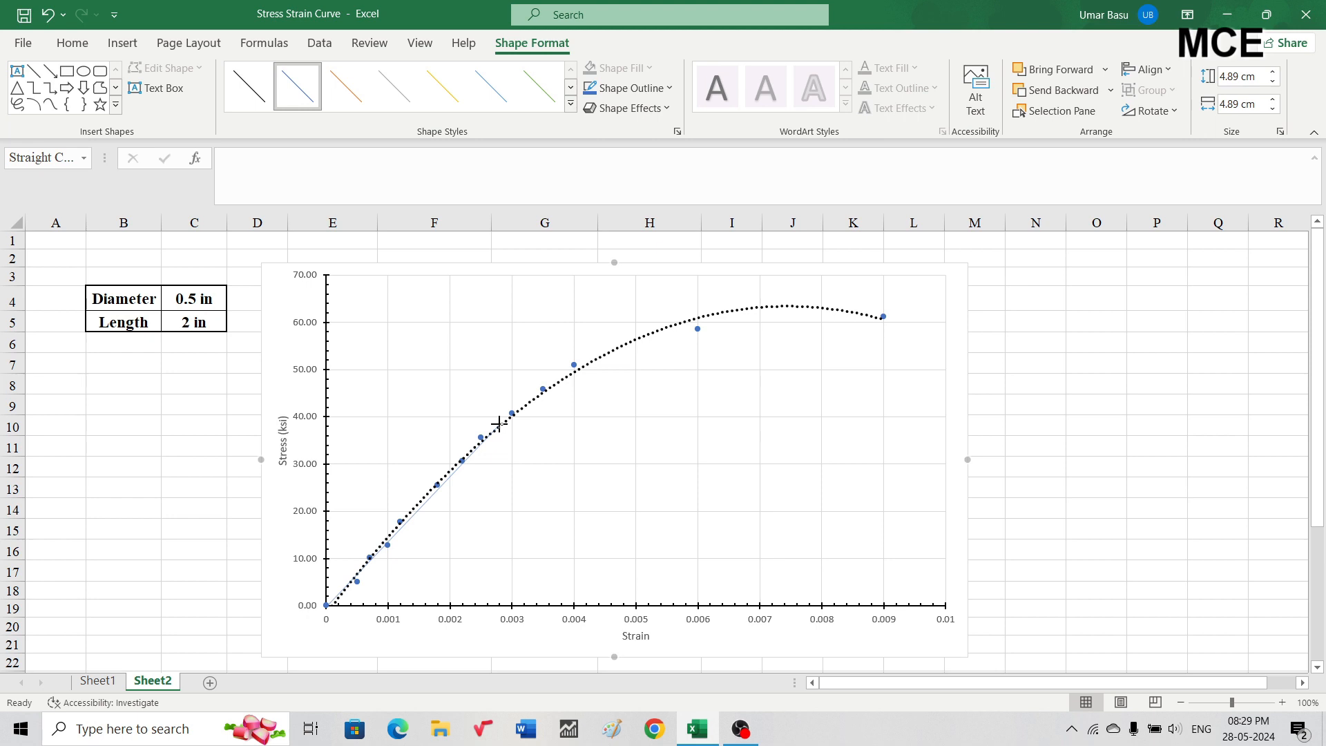
drag(498, 423, 498, 424)
key(Delete)
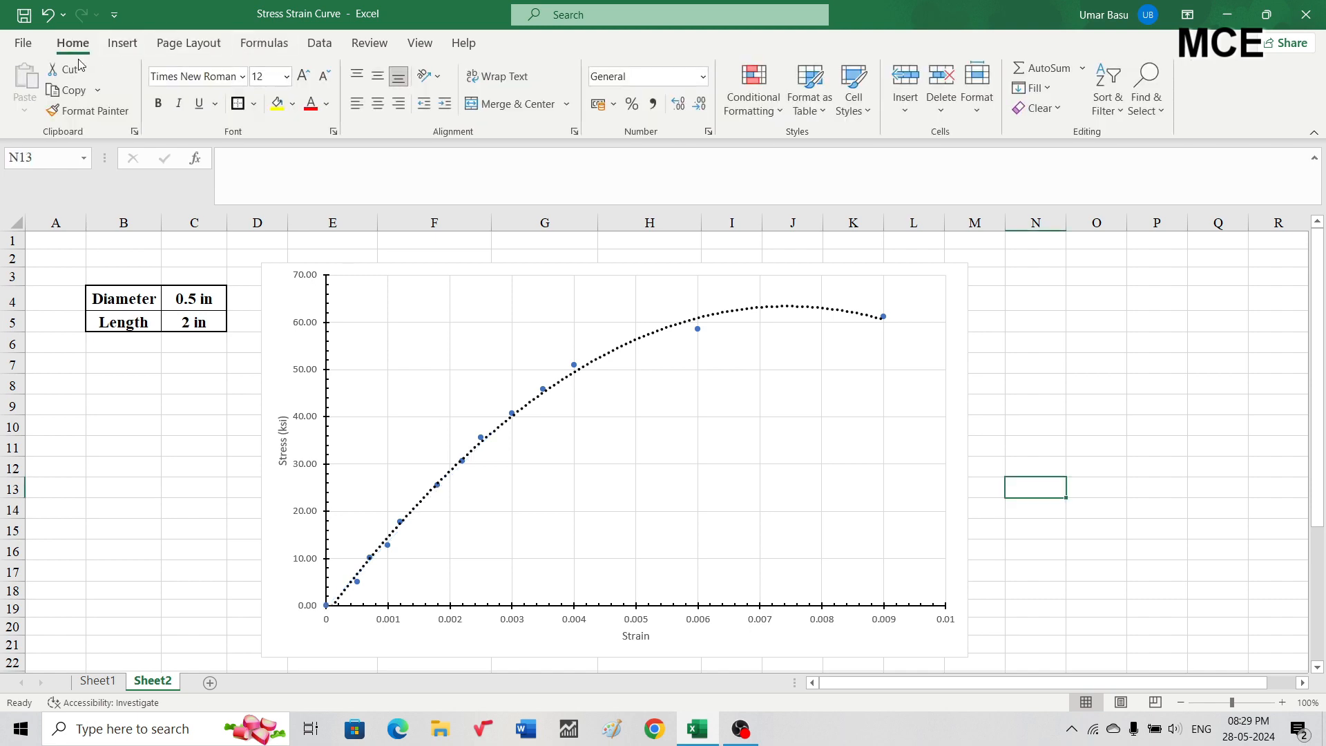
Draw a horizontal line about 5.36 cm long from the stress axis at about 38 ksi to the curve, in the thick black theme style.
click(141, 38)
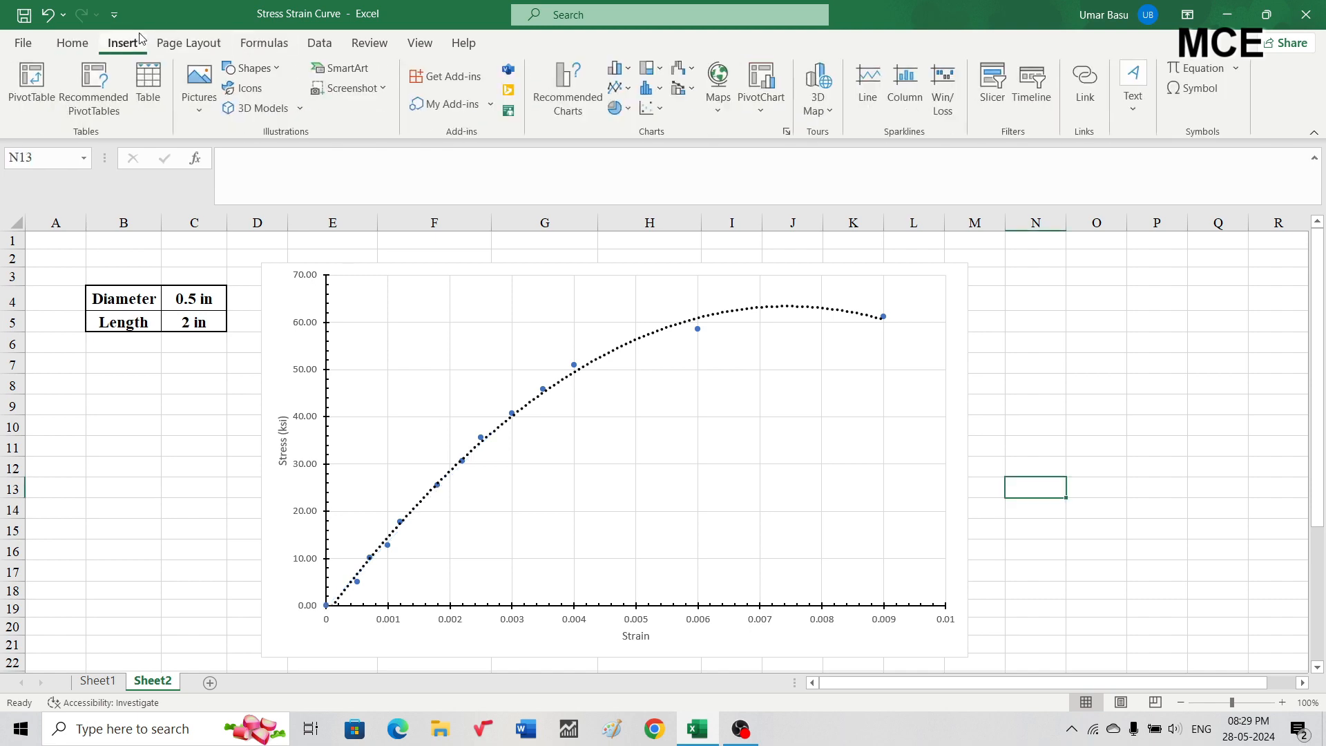
click(254, 67)
click(262, 129)
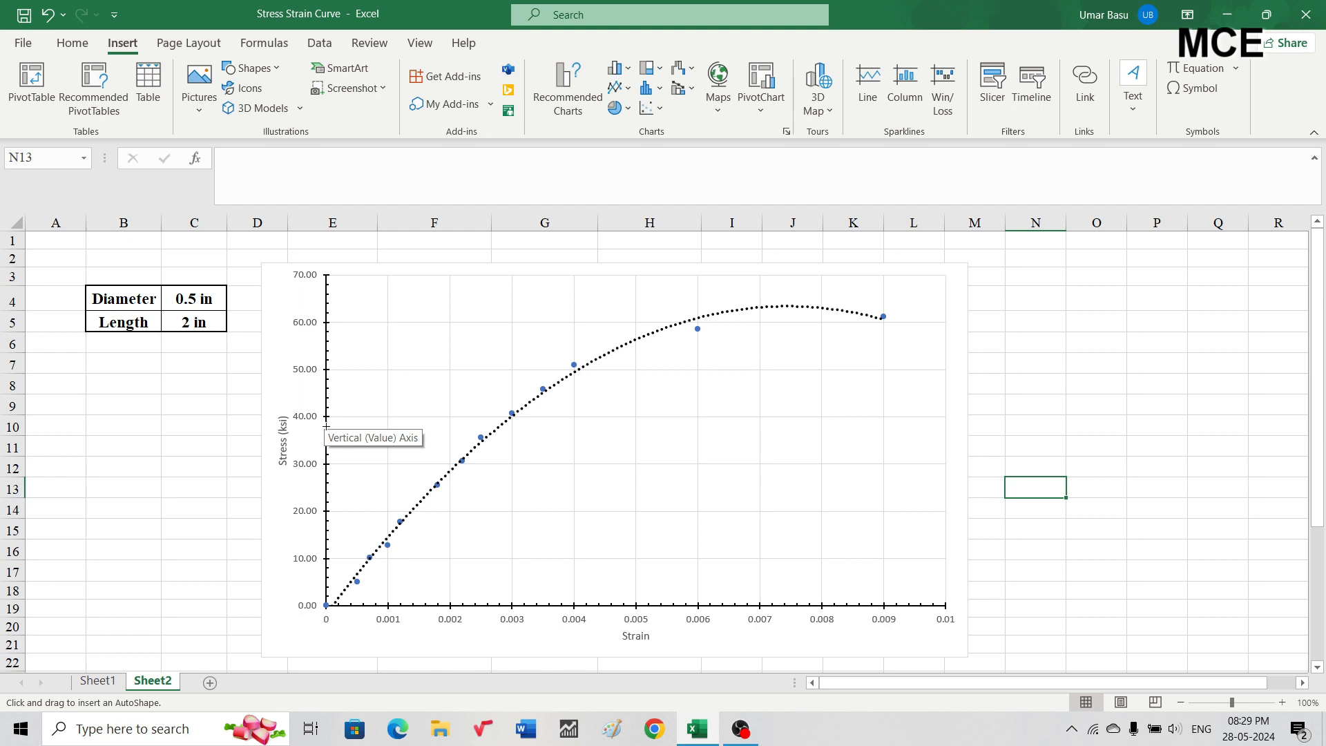
drag(327, 426, 501, 425)
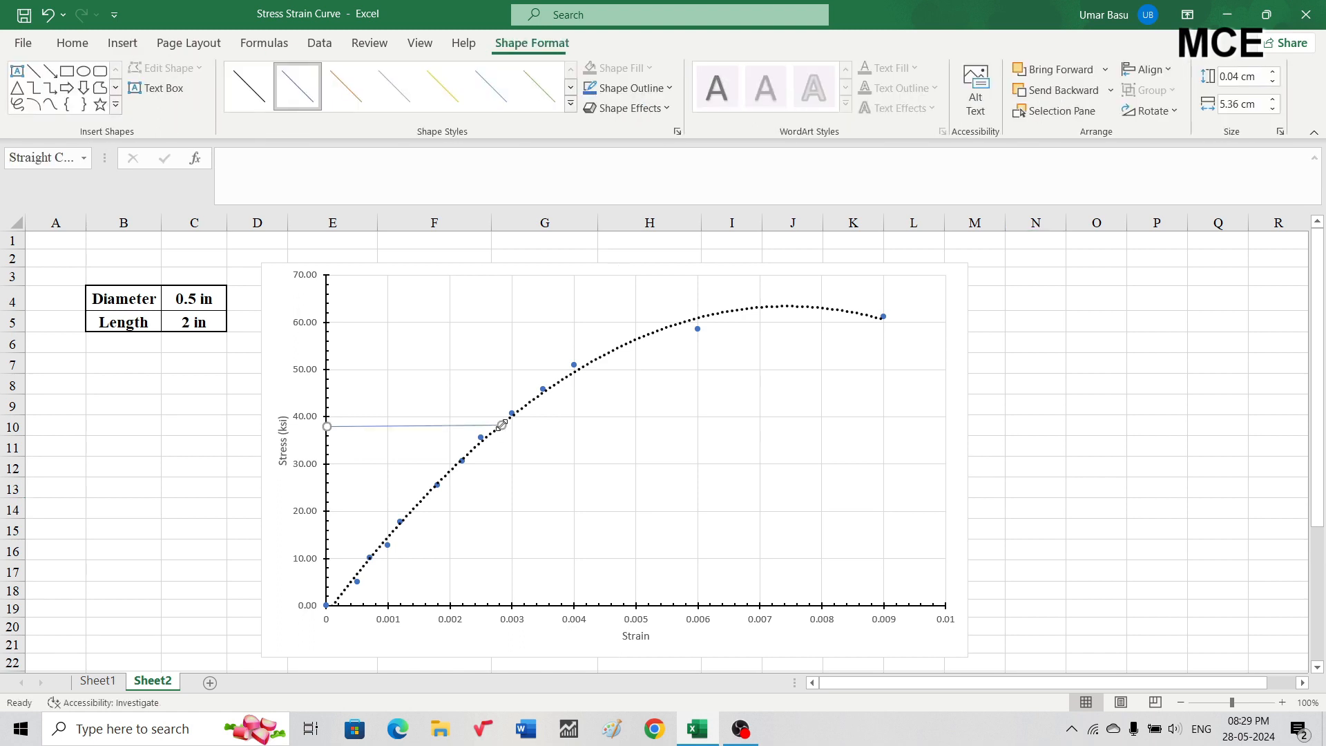
click(570, 107)
click(232, 236)
Draw a vertical line about 5.53 cm long from the horizontal line's end on the curve down to the strain axis, in the thick black theme style.
click(32, 71)
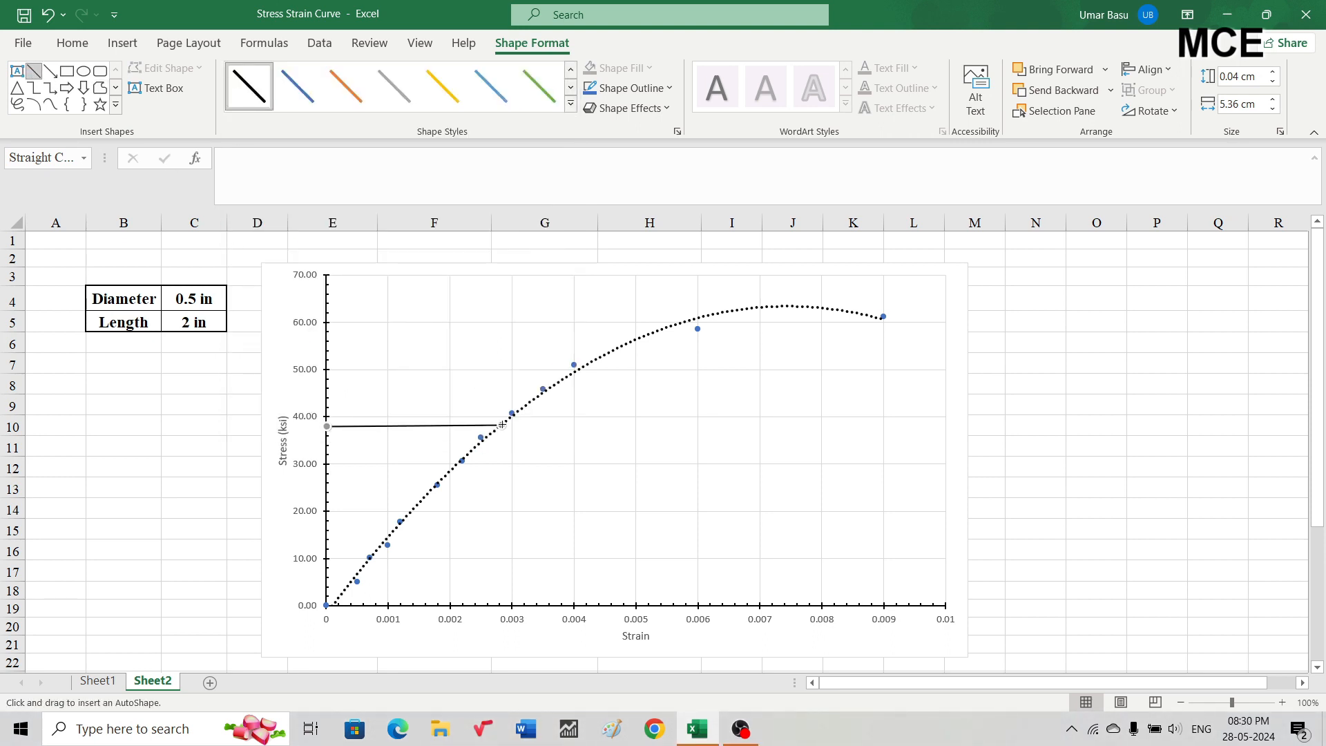
drag(501, 426, 502, 605)
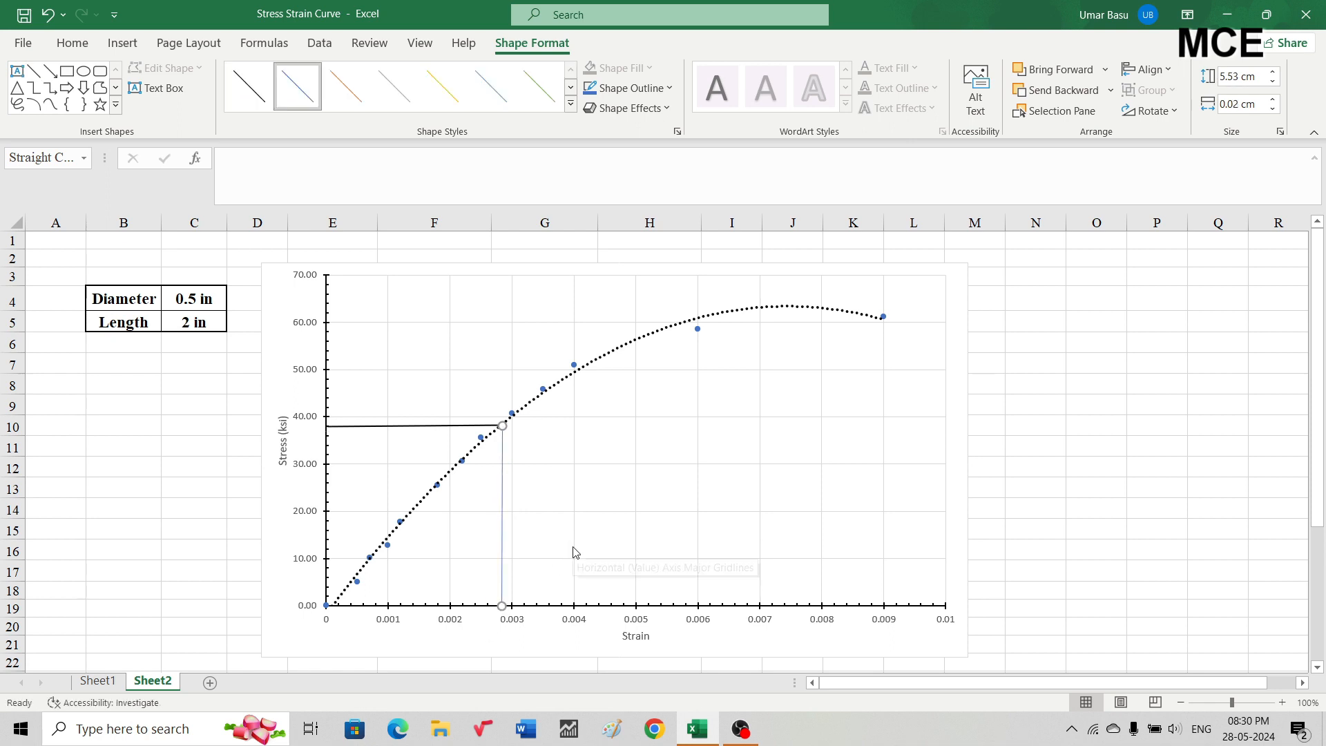
click(571, 103)
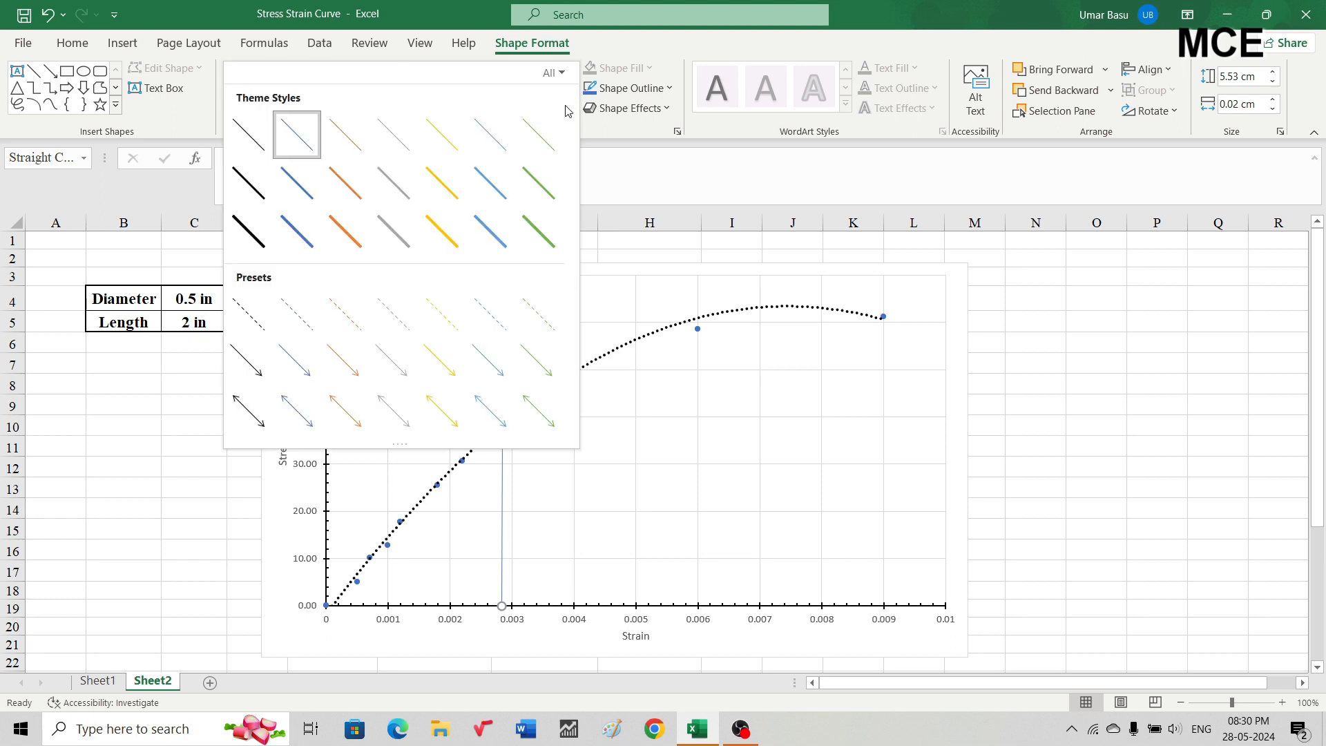
click(245, 231)
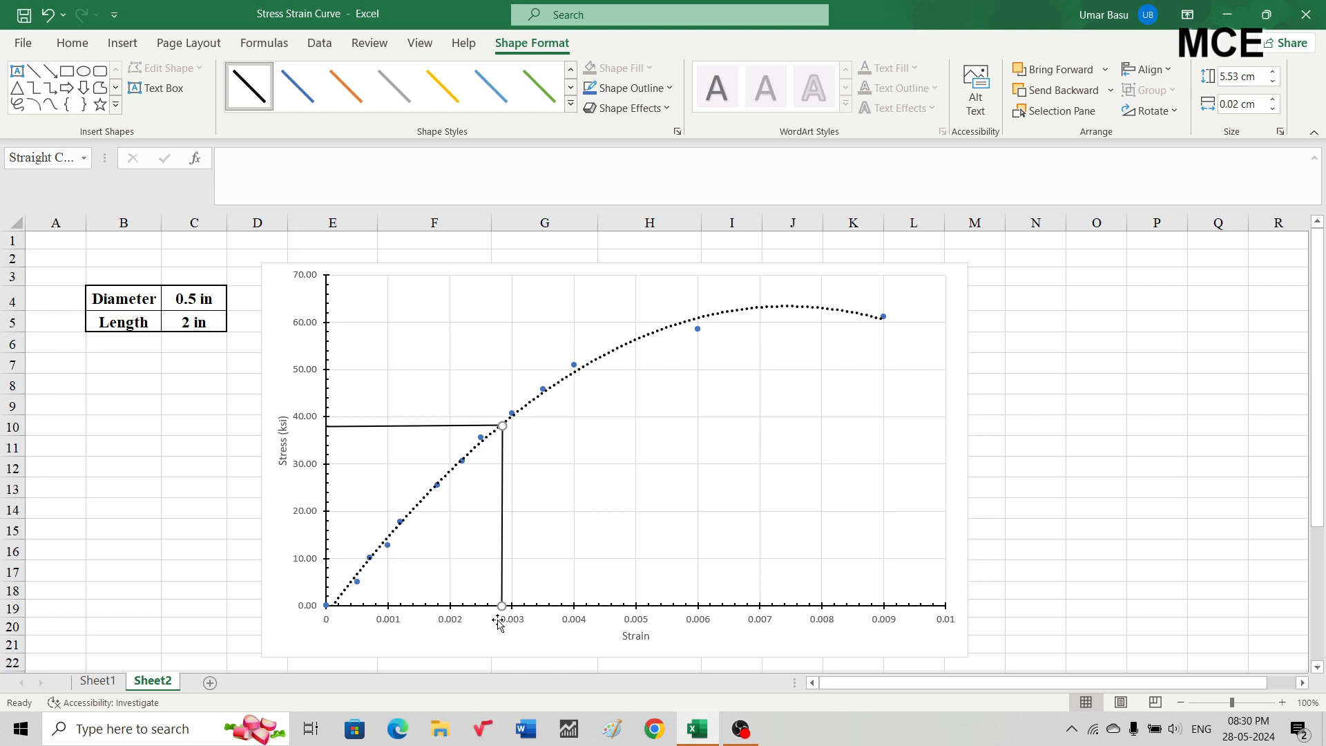
click(568, 571)
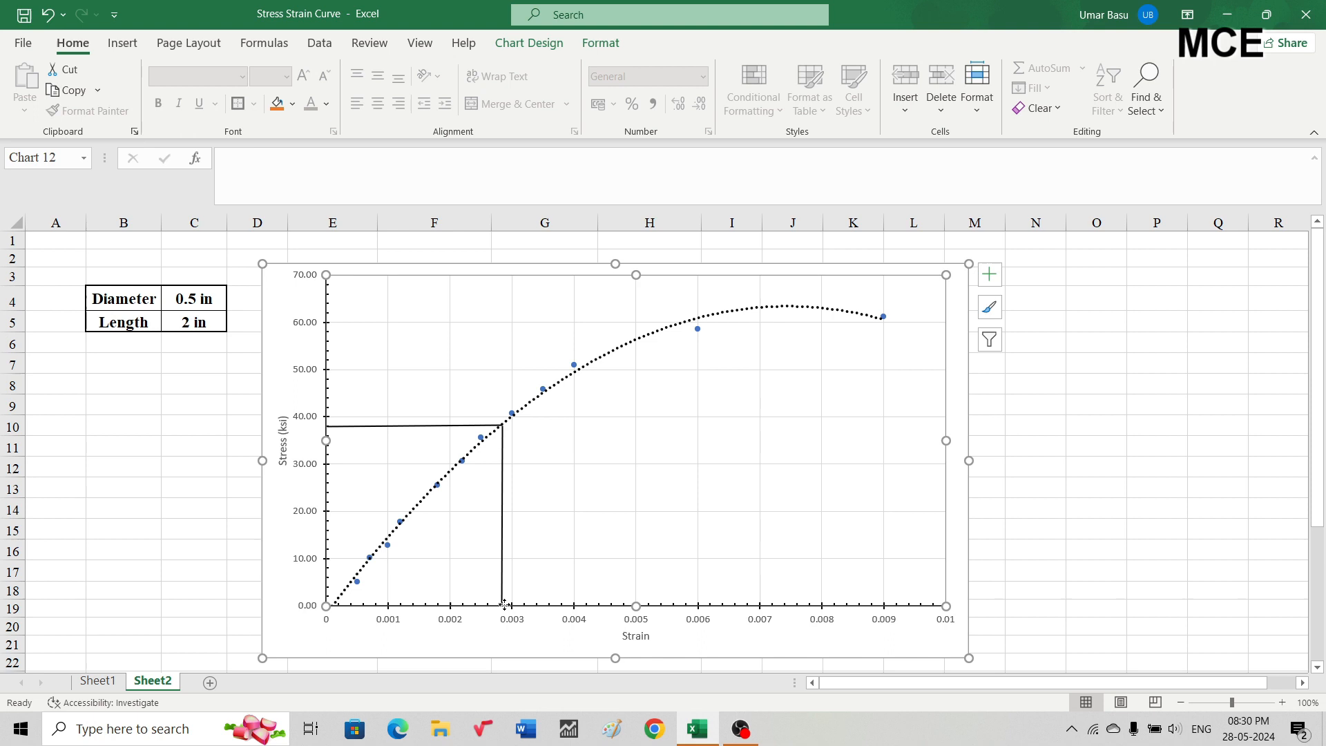
Shift the vertical line slightly toward the stress axis so it meets the strain axis at about 0.0028.
click(504, 605)
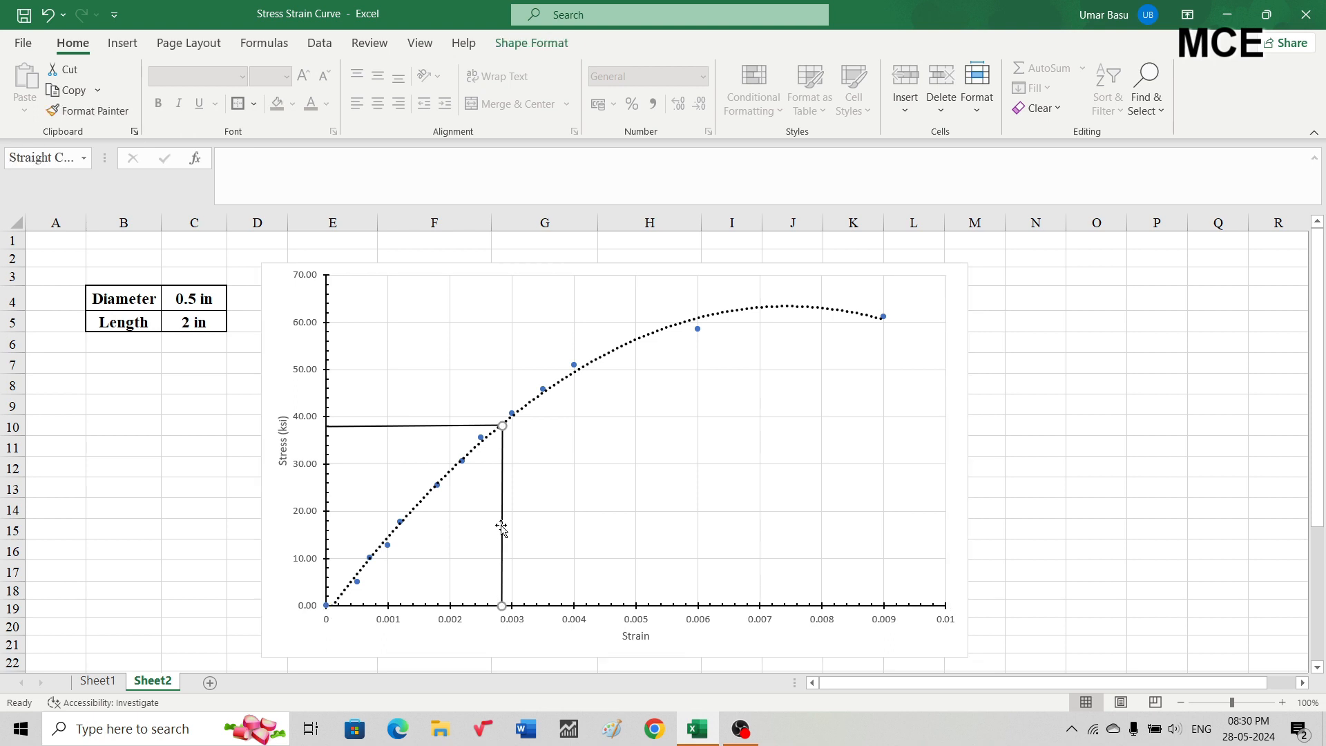
drag(503, 525, 499, 523)
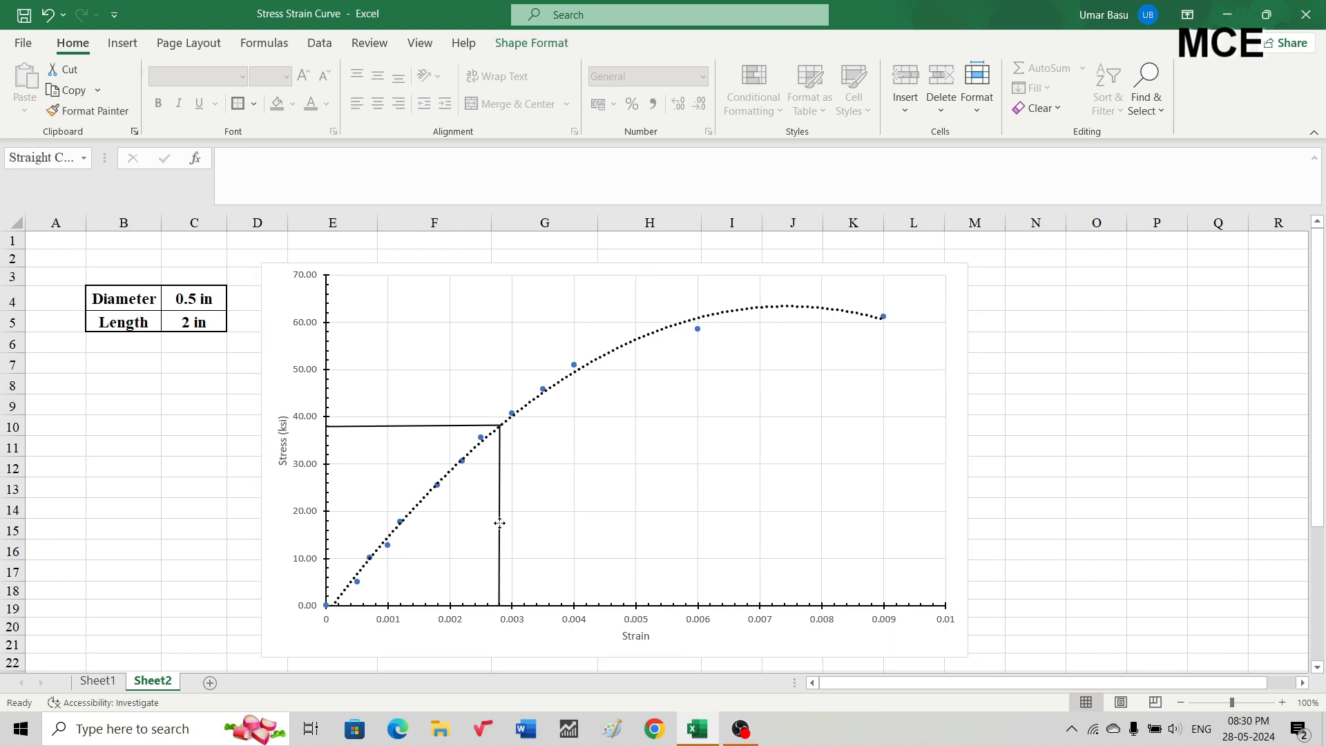
click(590, 497)
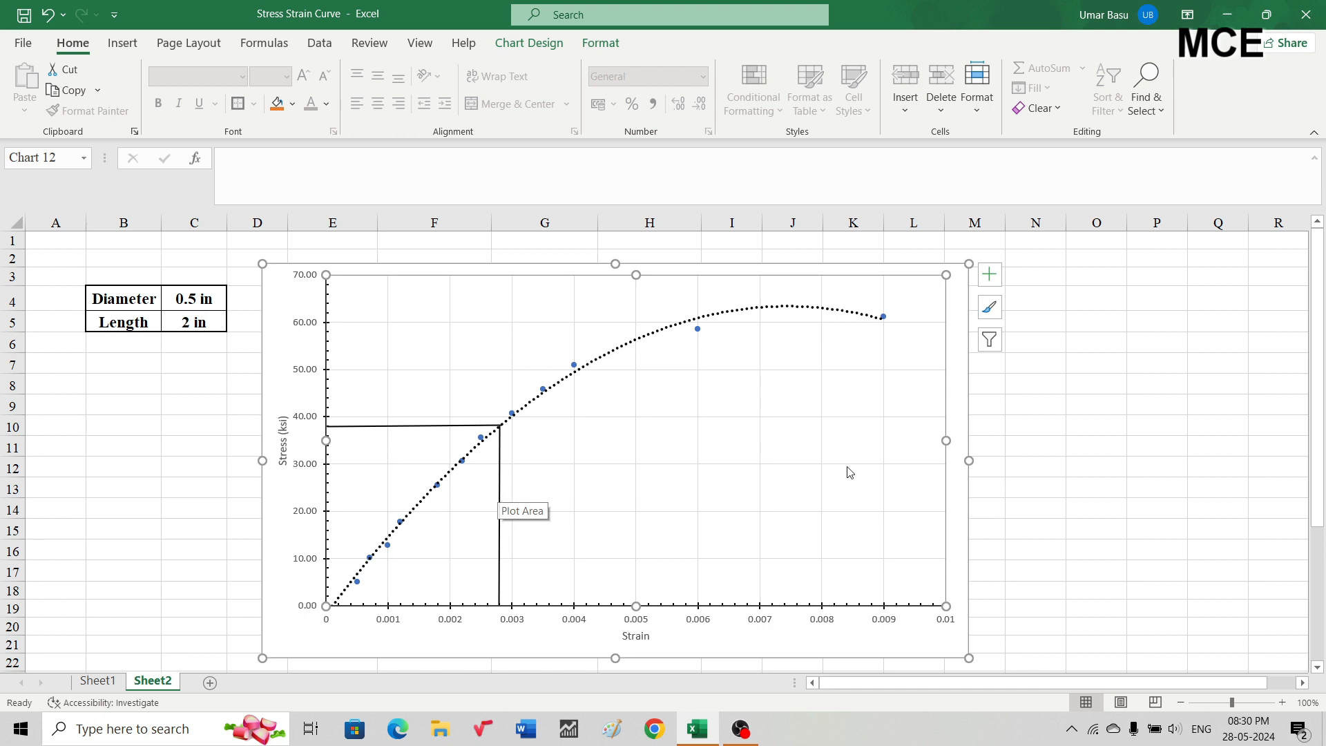
Calculate the modulus of elasticity in cell F24 with the formula =38/0.0028.
scroll(1014, 484, down, 4)
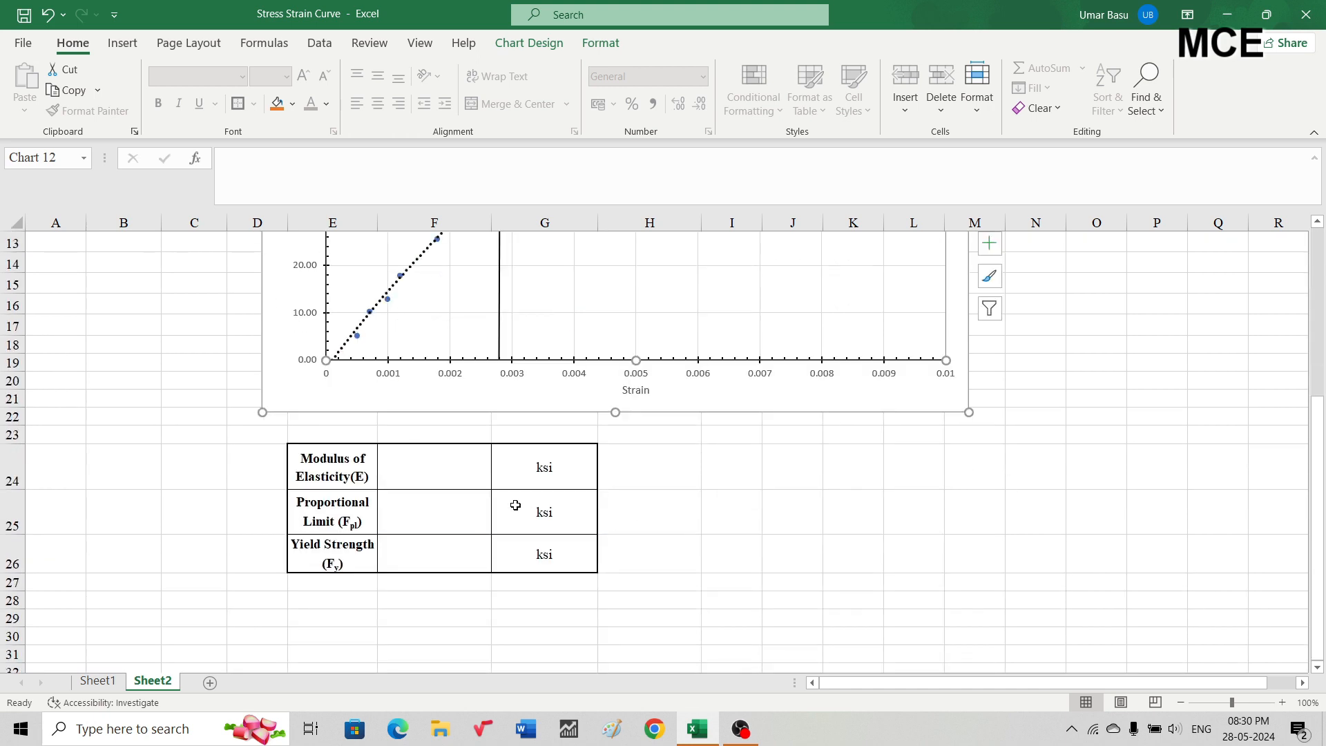
double_click(389, 457)
text(=)
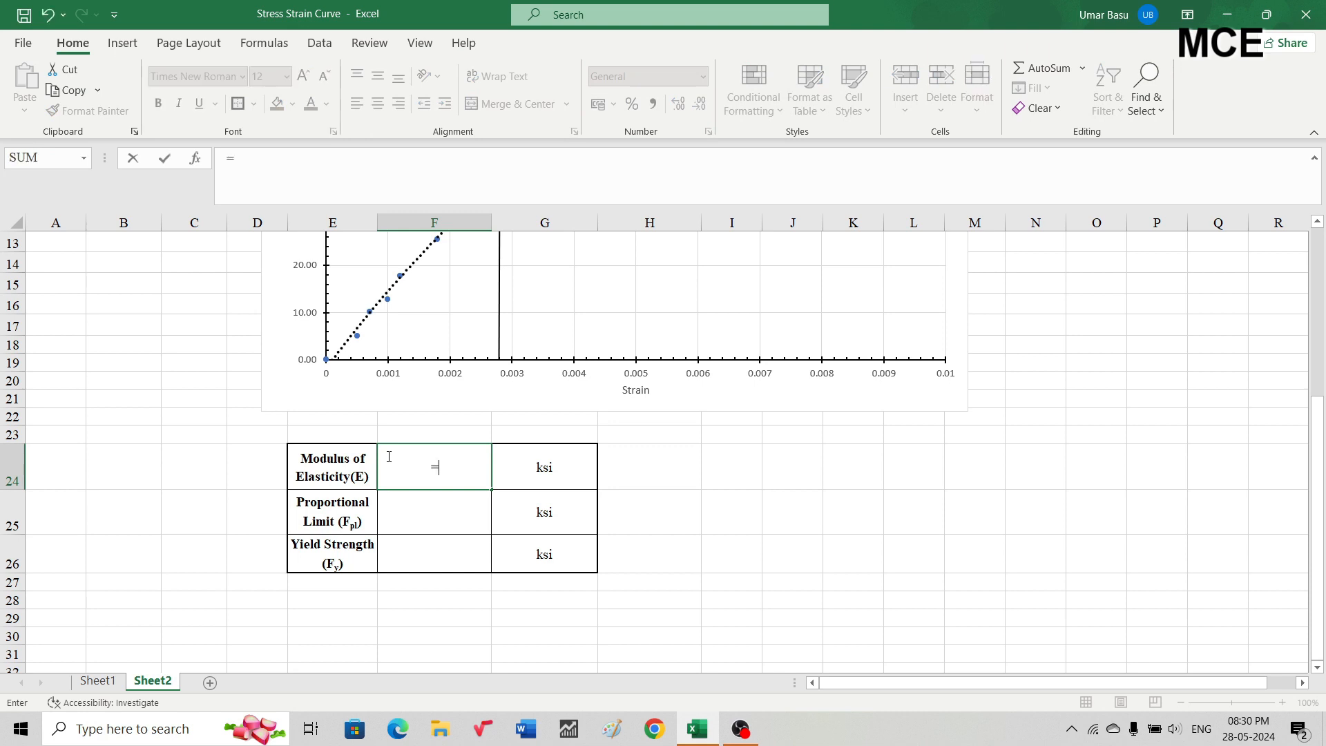
text(38/0.00)
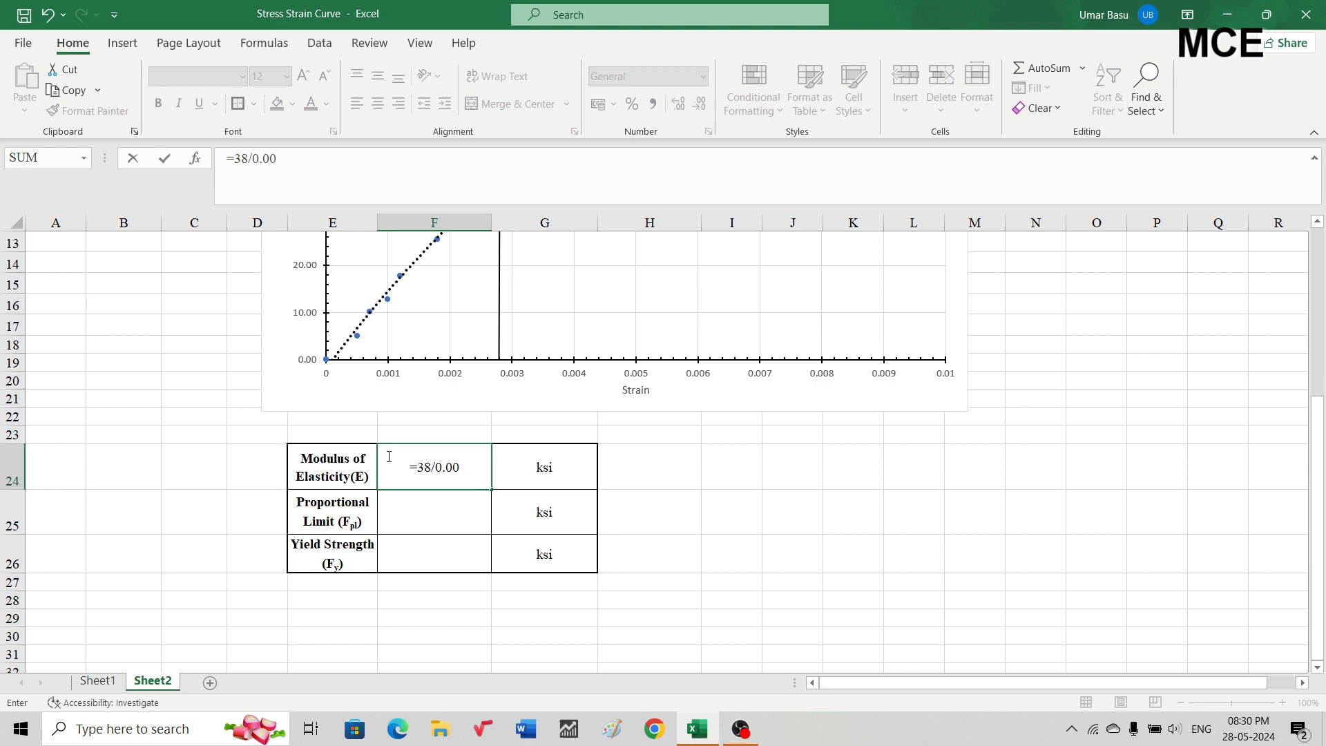
text(28)
key(Return)
Format the modulus of elasticity value to show no decimal places.
click(459, 464)
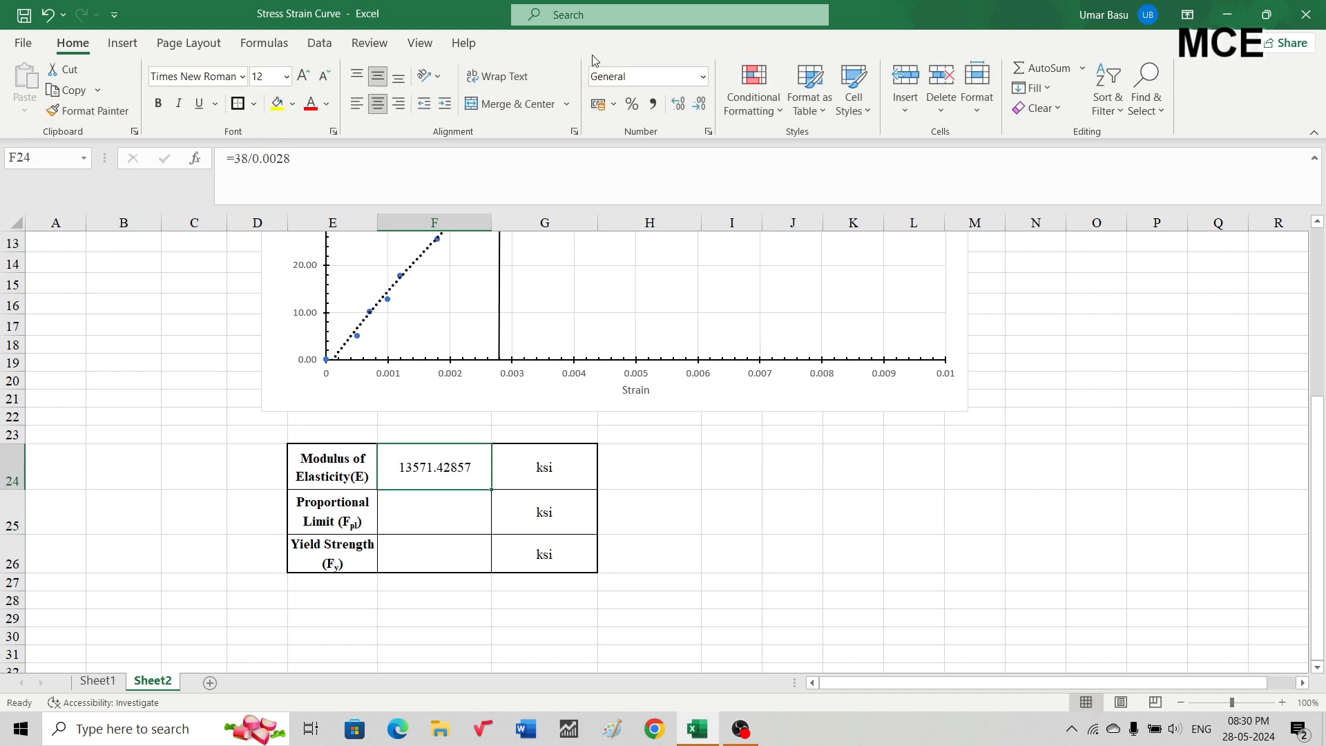
click(703, 108)
click(704, 109)
click(703, 109)
click(703, 109)
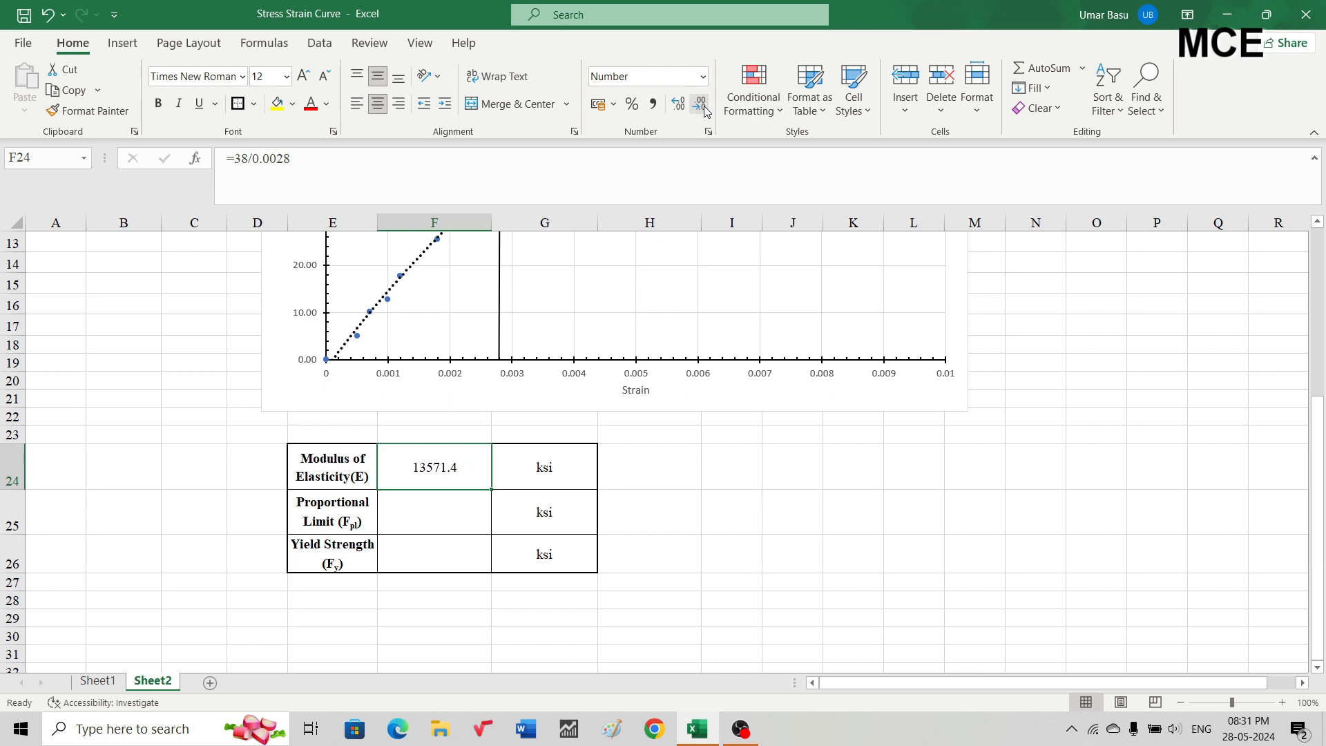
click(704, 109)
Enter 38 as the proportional limit in cell F25.
click(420, 519)
text(3)
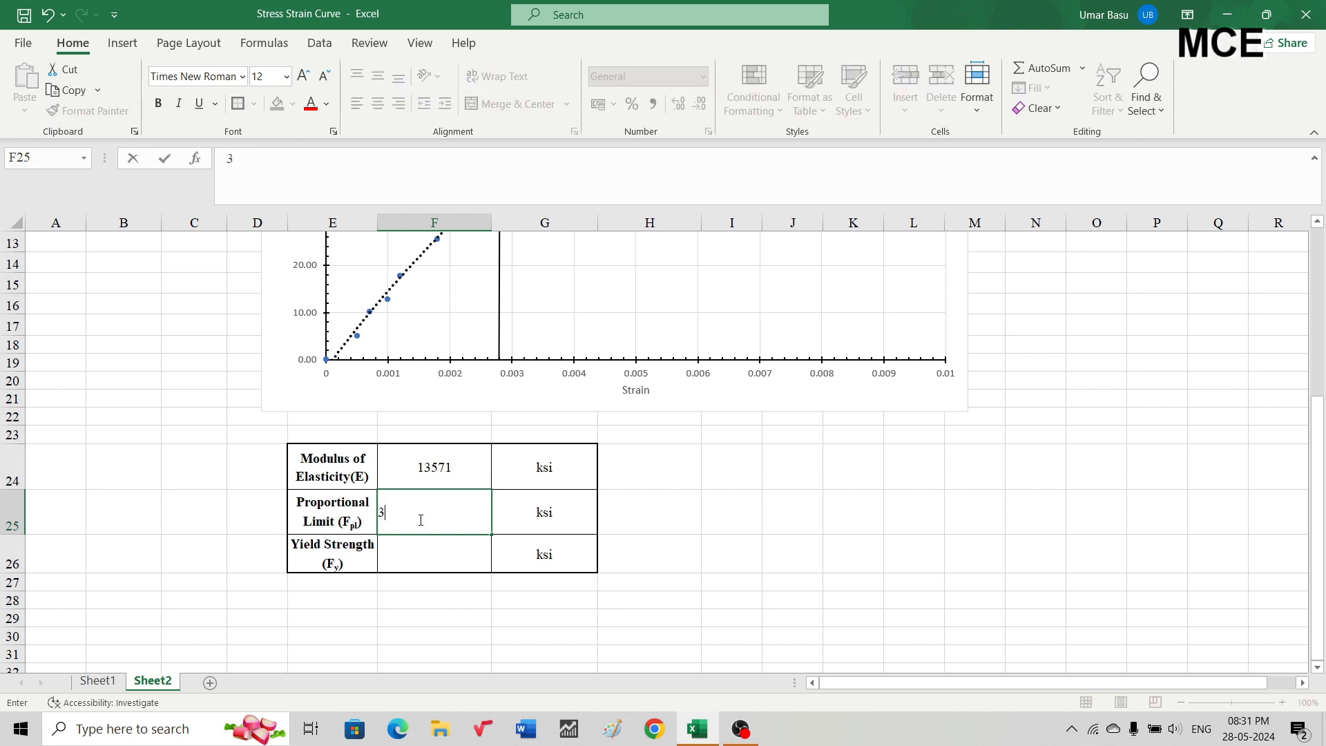
text(8)
key(Return)
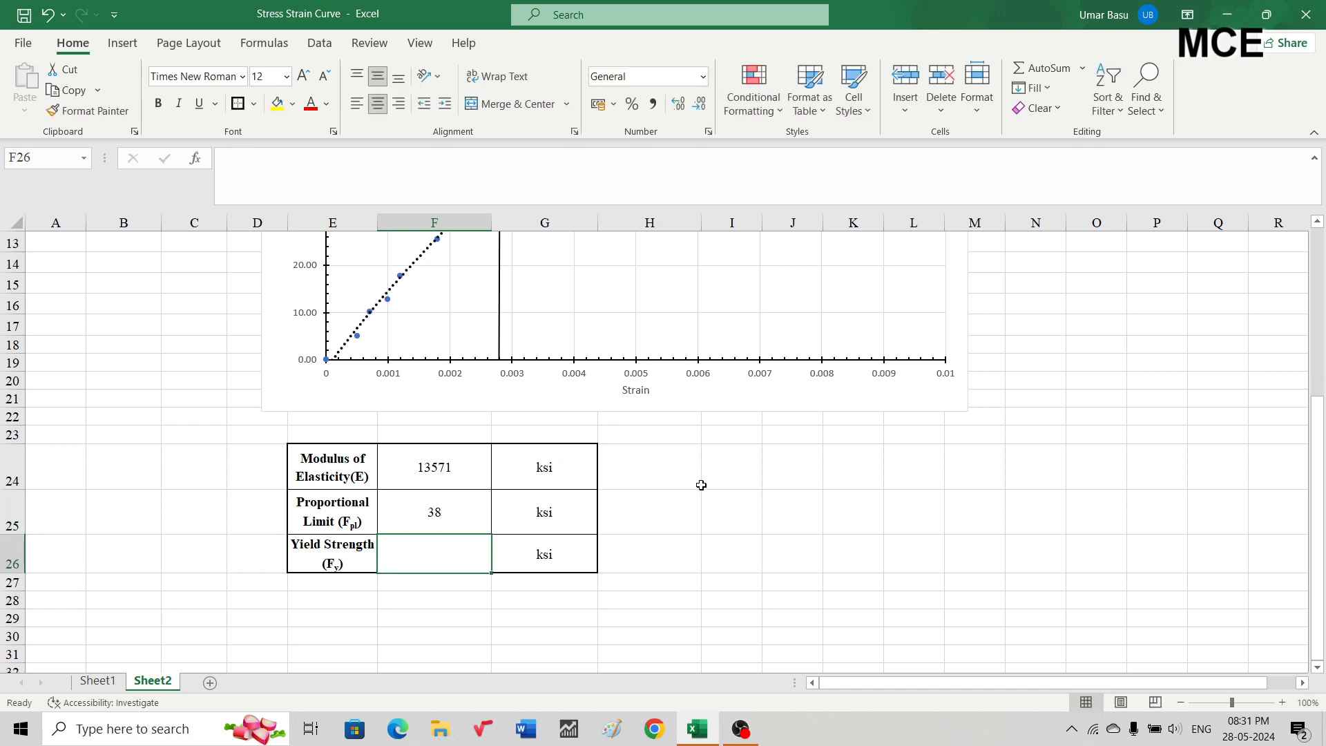
Draw a straight line on the chart from strain 0.002 on the axis to the fitted curve at about 0.006, in a medium-weight black style.
scroll(702, 487, up, 3)
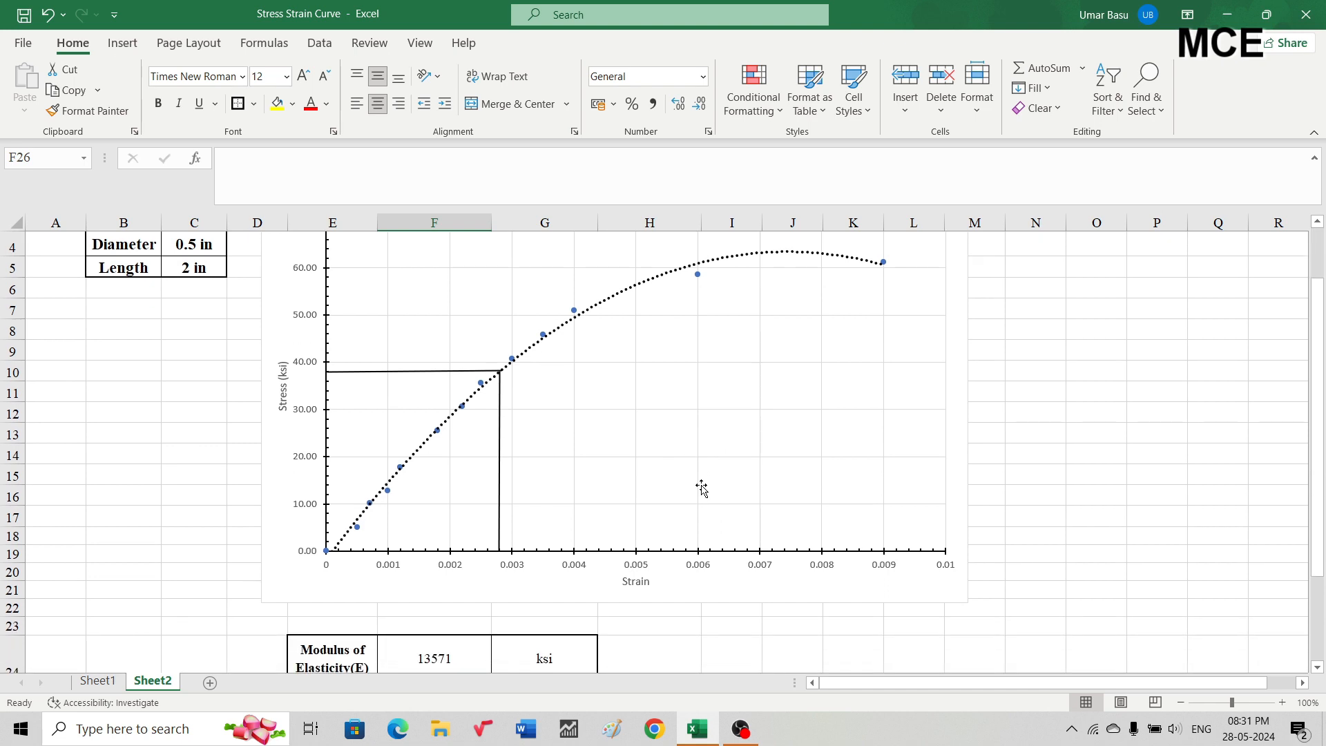
scroll(702, 487, up, 1)
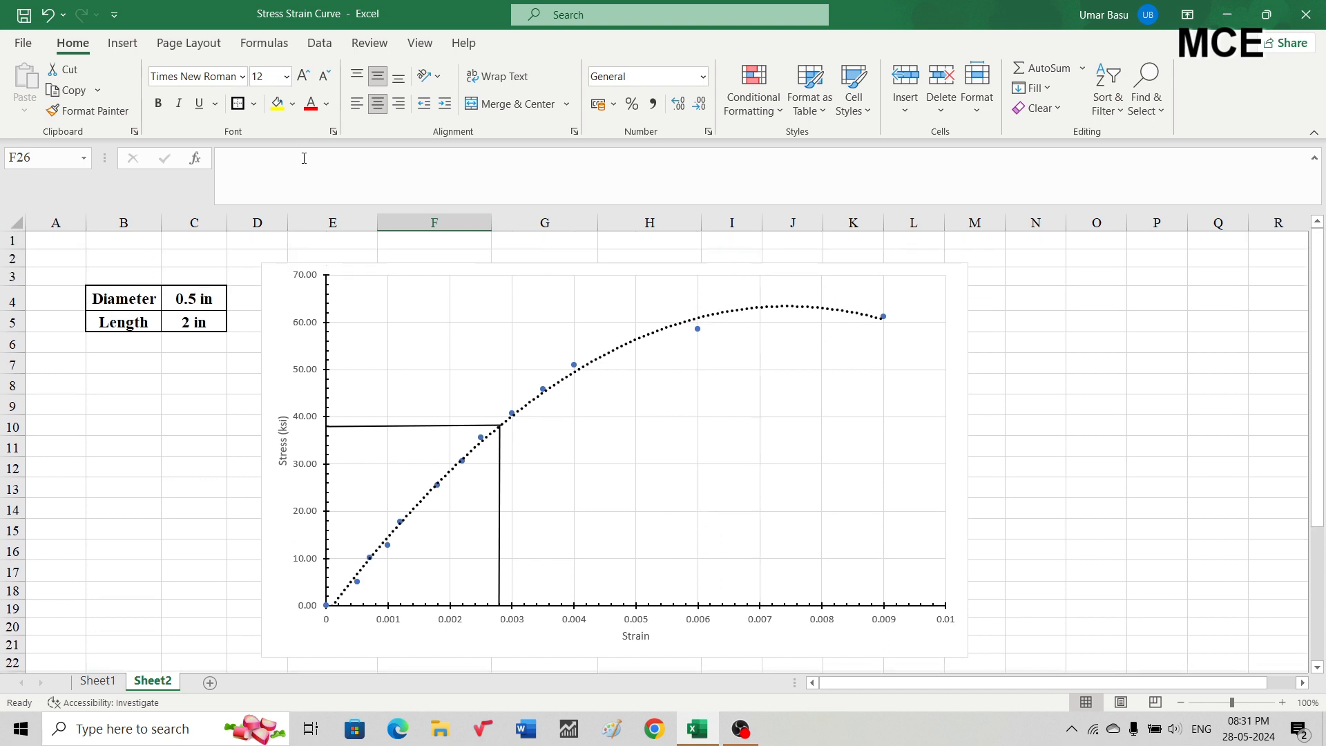
click(127, 41)
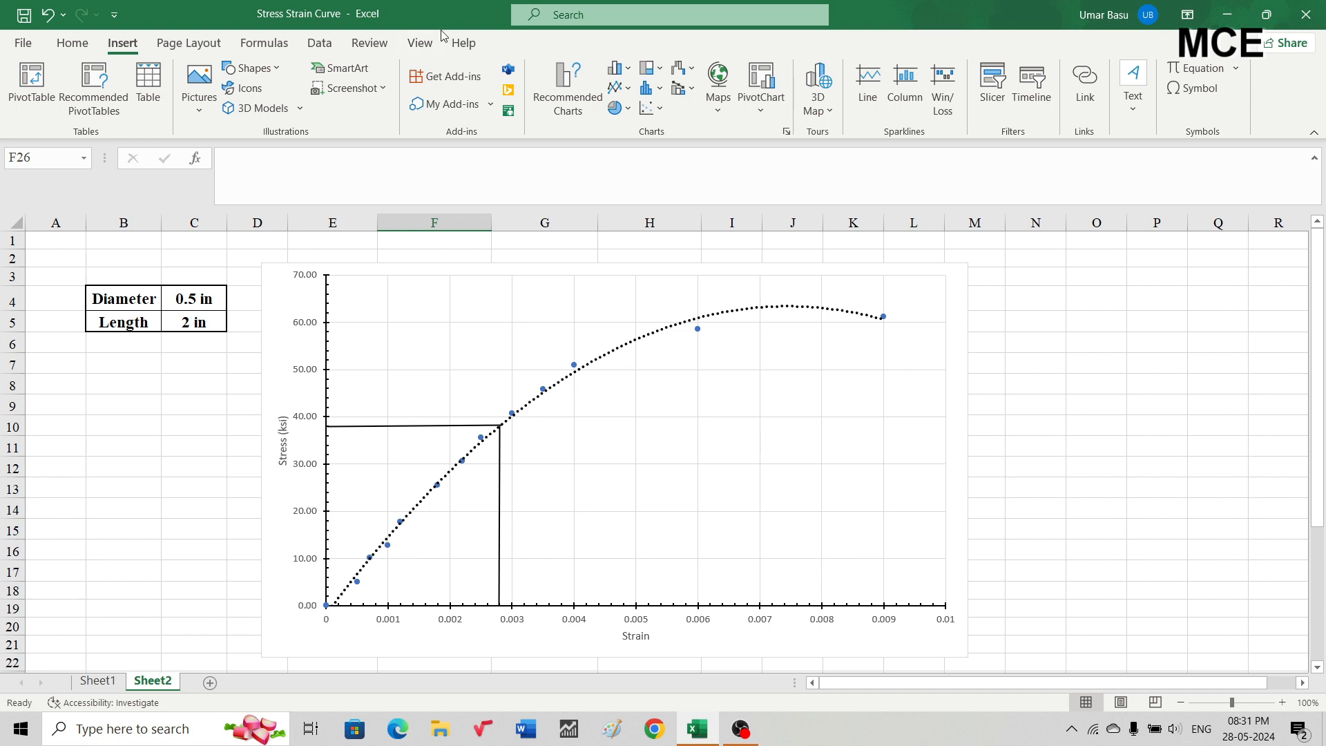
click(253, 69)
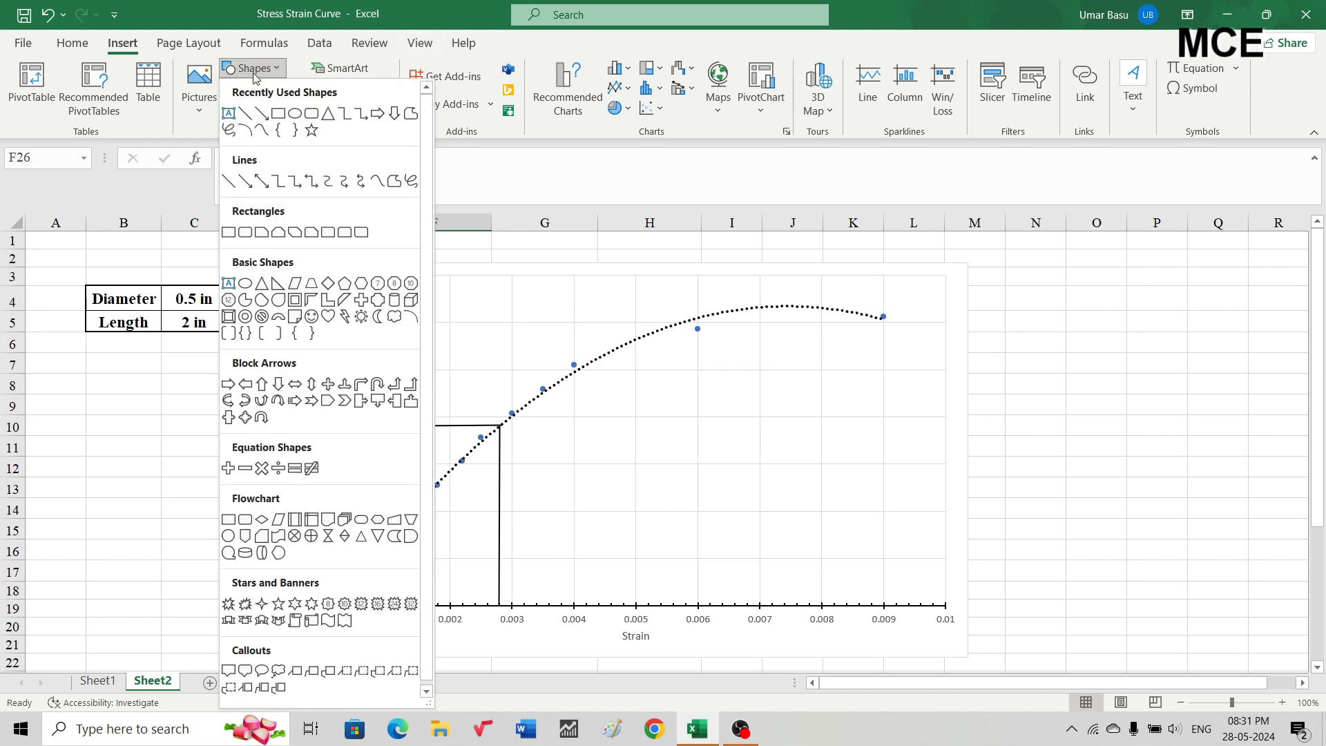
click(247, 110)
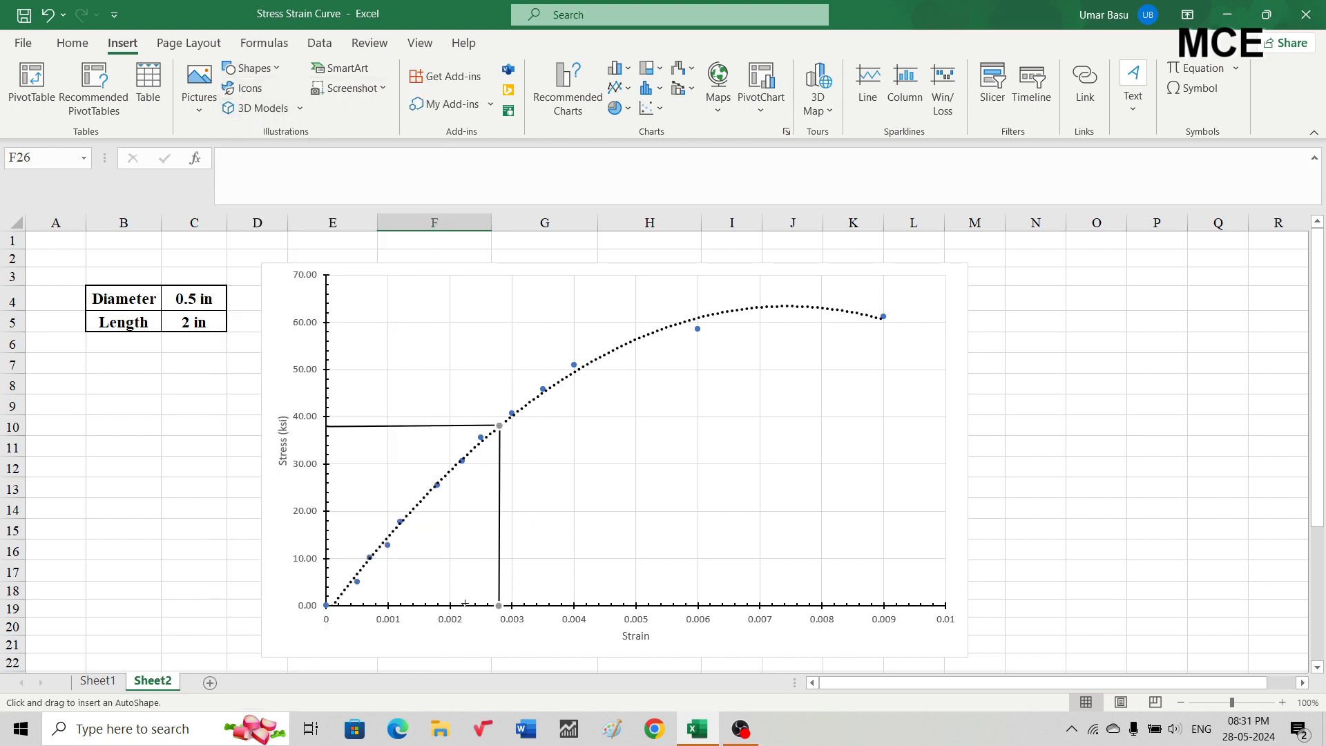
mouse_move(451, 605)
mouse_down()
mouse_move(676, 330)
mouse_move(702, 332)
mouse_move(698, 317)
mouse_up()
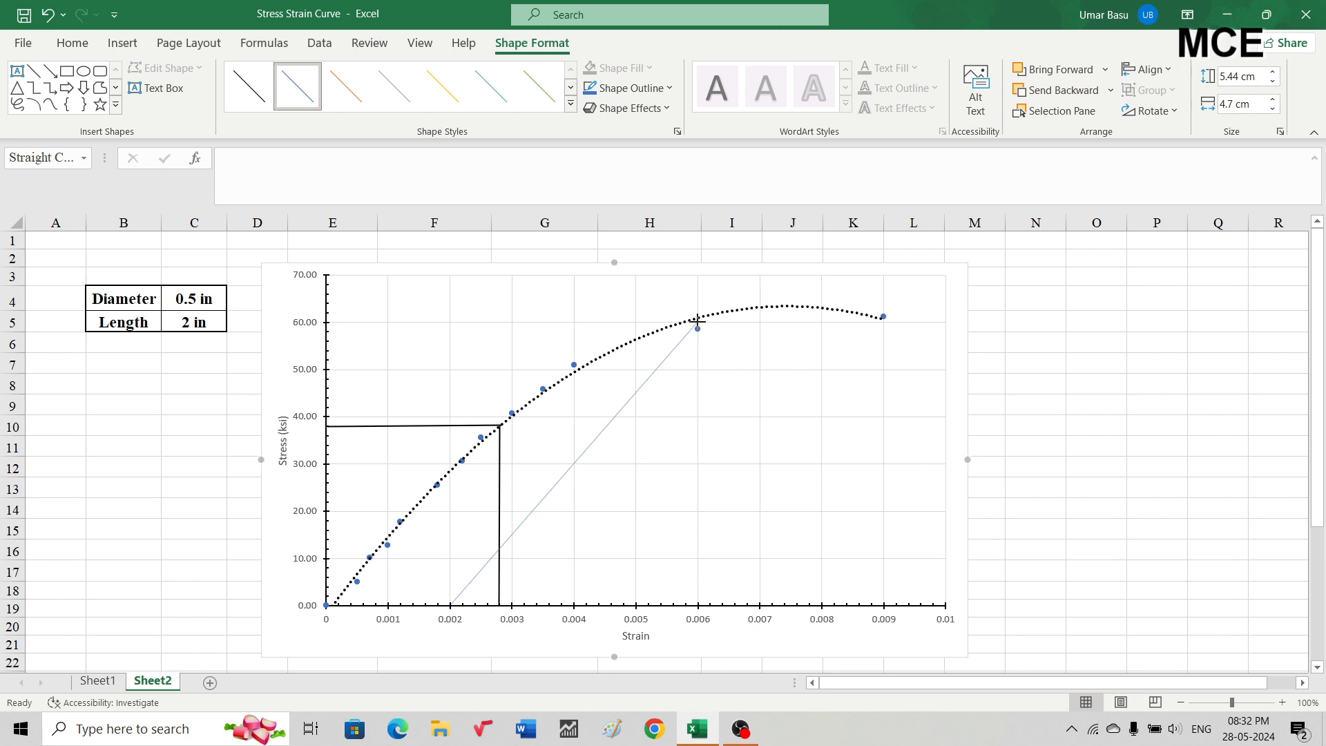
drag(698, 322, 698, 319)
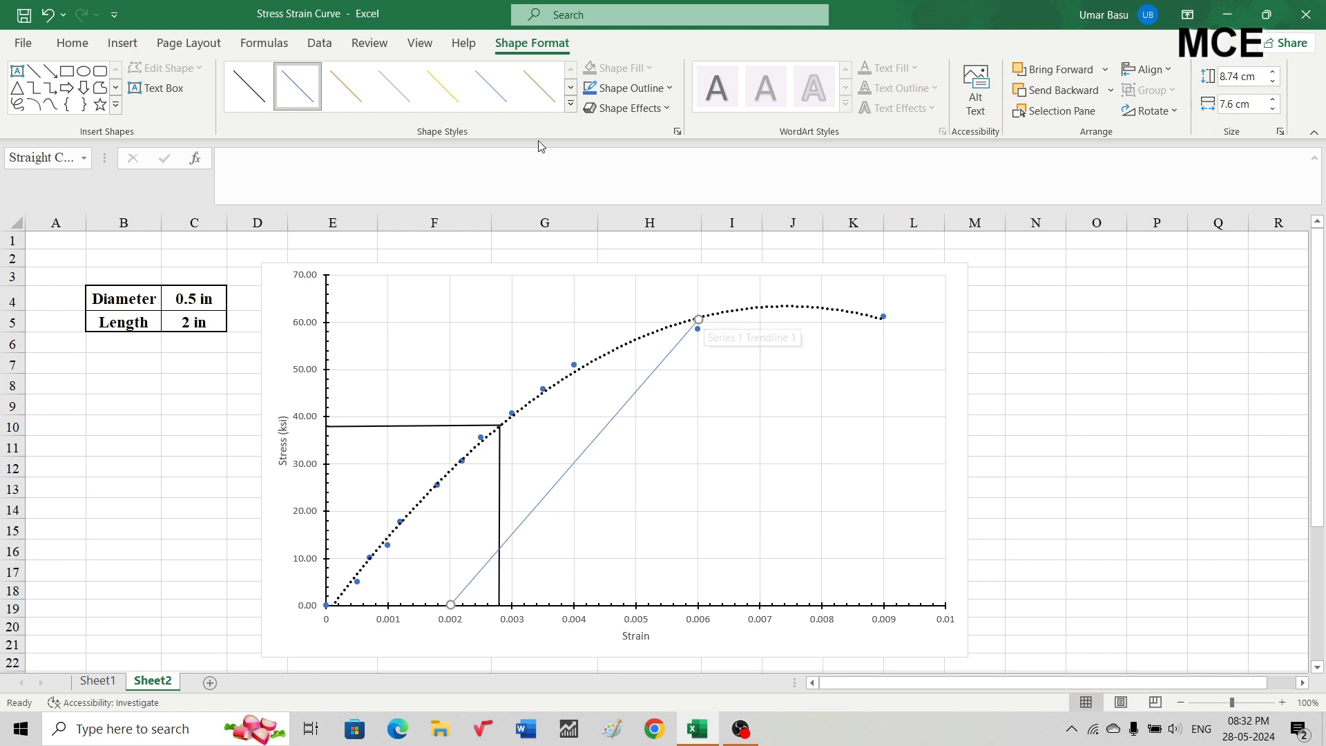
click(570, 103)
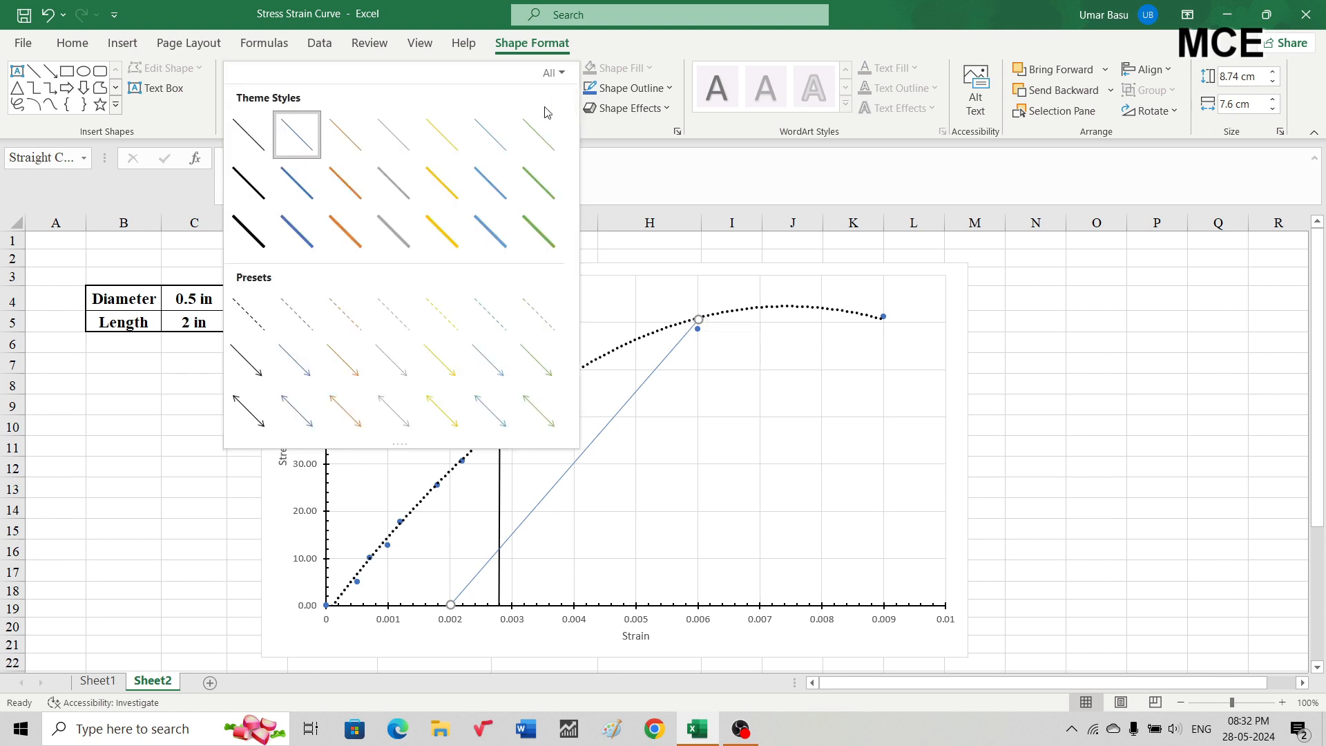
click(250, 181)
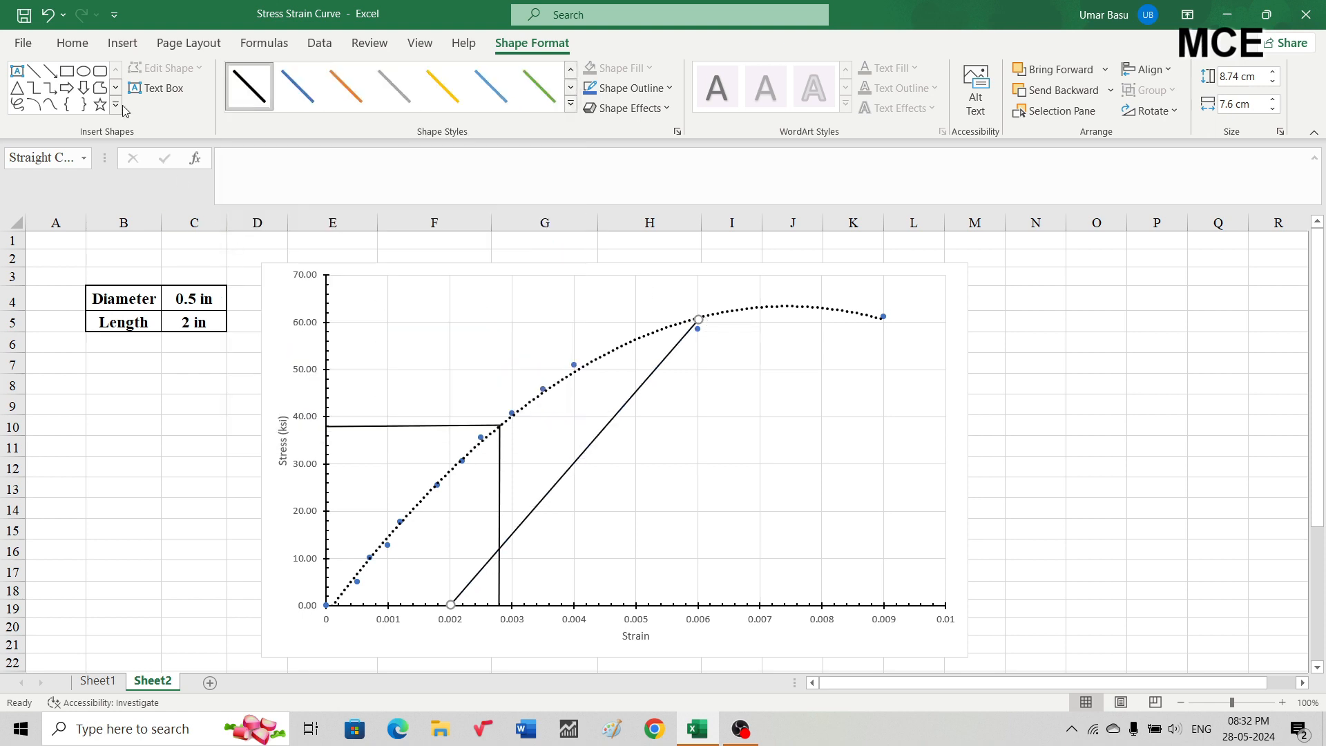
Draw a horizontal arrow from the offset line's intersection with the curve to the stress axis and give it a medium-weight black style.
click(49, 72)
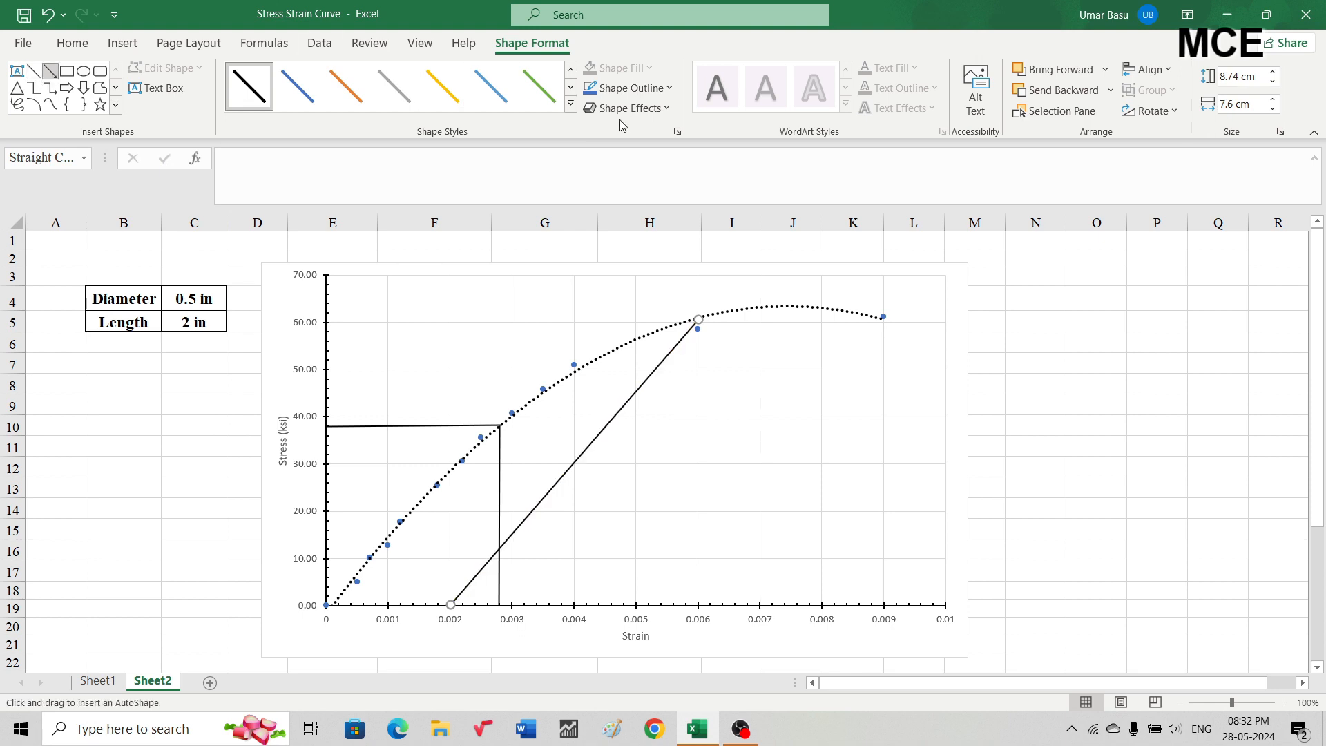
click(53, 72)
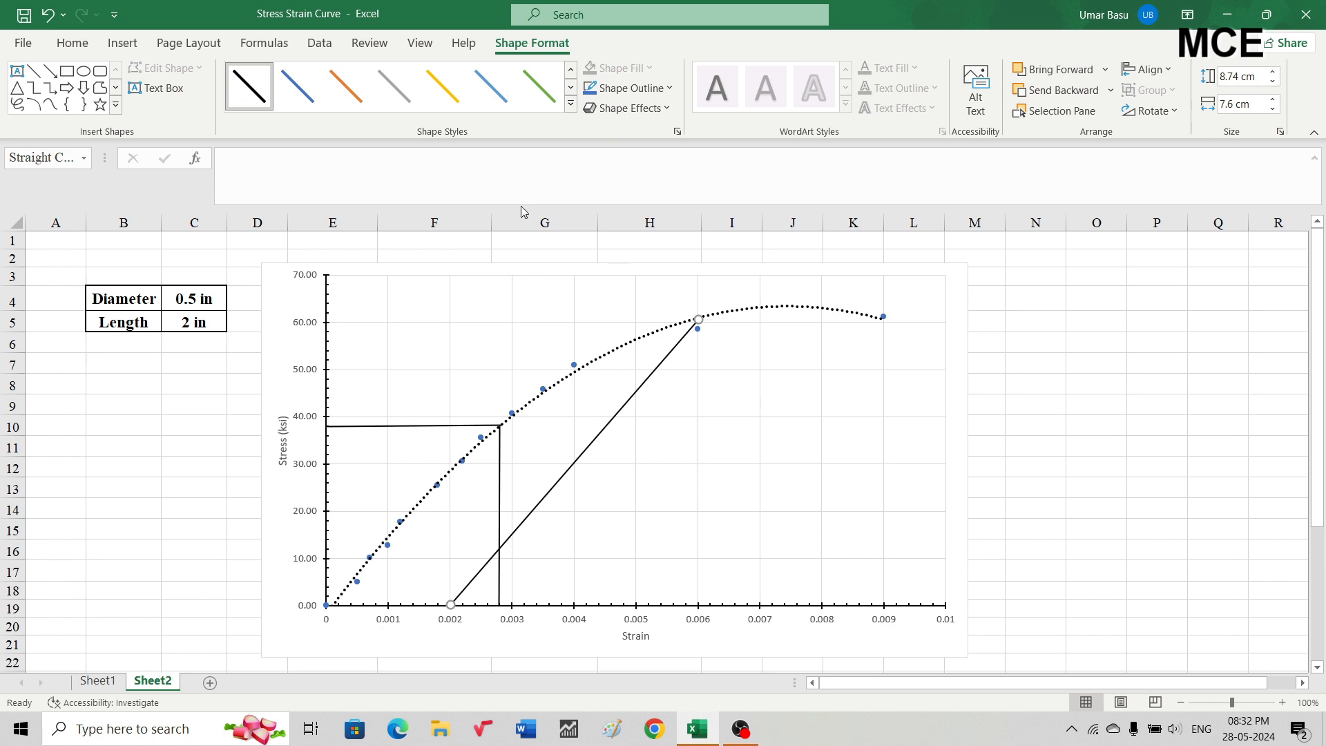
click(49, 71)
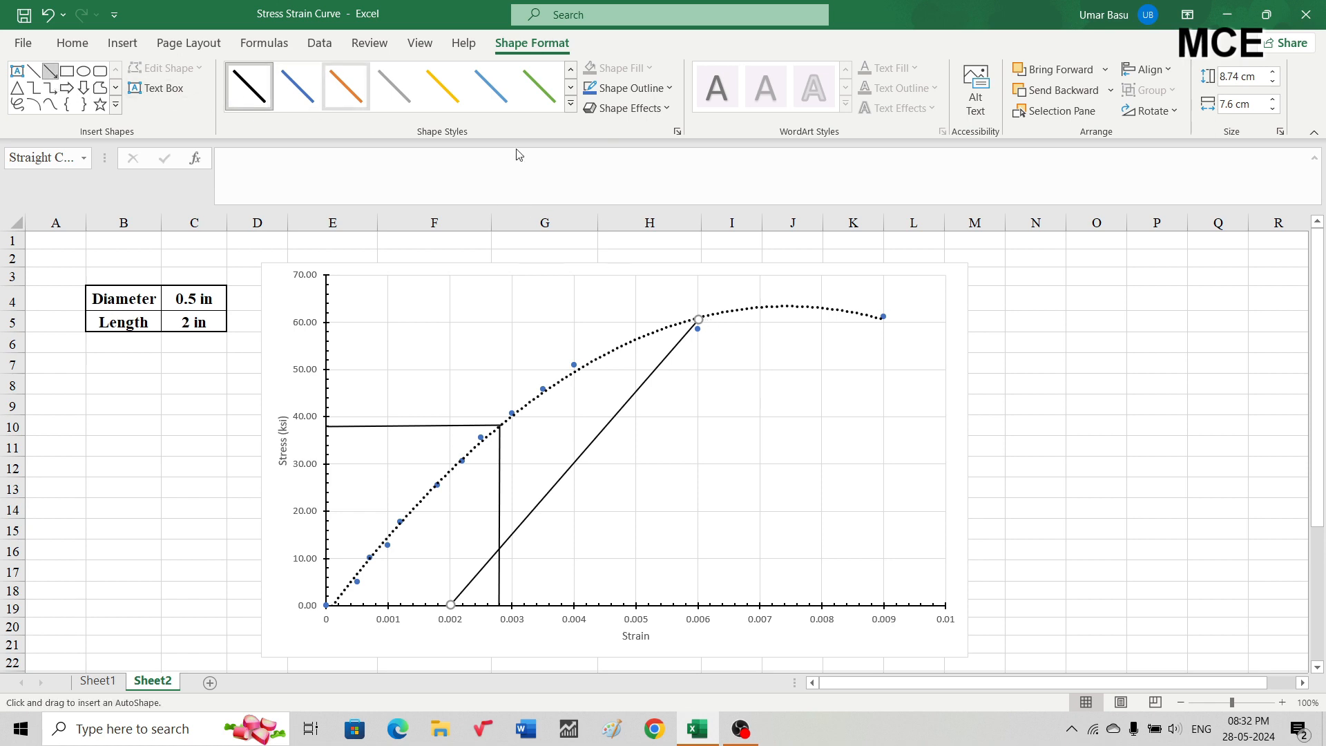
mouse_move(698, 318)
mouse_down()
mouse_move(440, 317)
mouse_move(296, 334)
mouse_move(322, 316)
mouse_up()
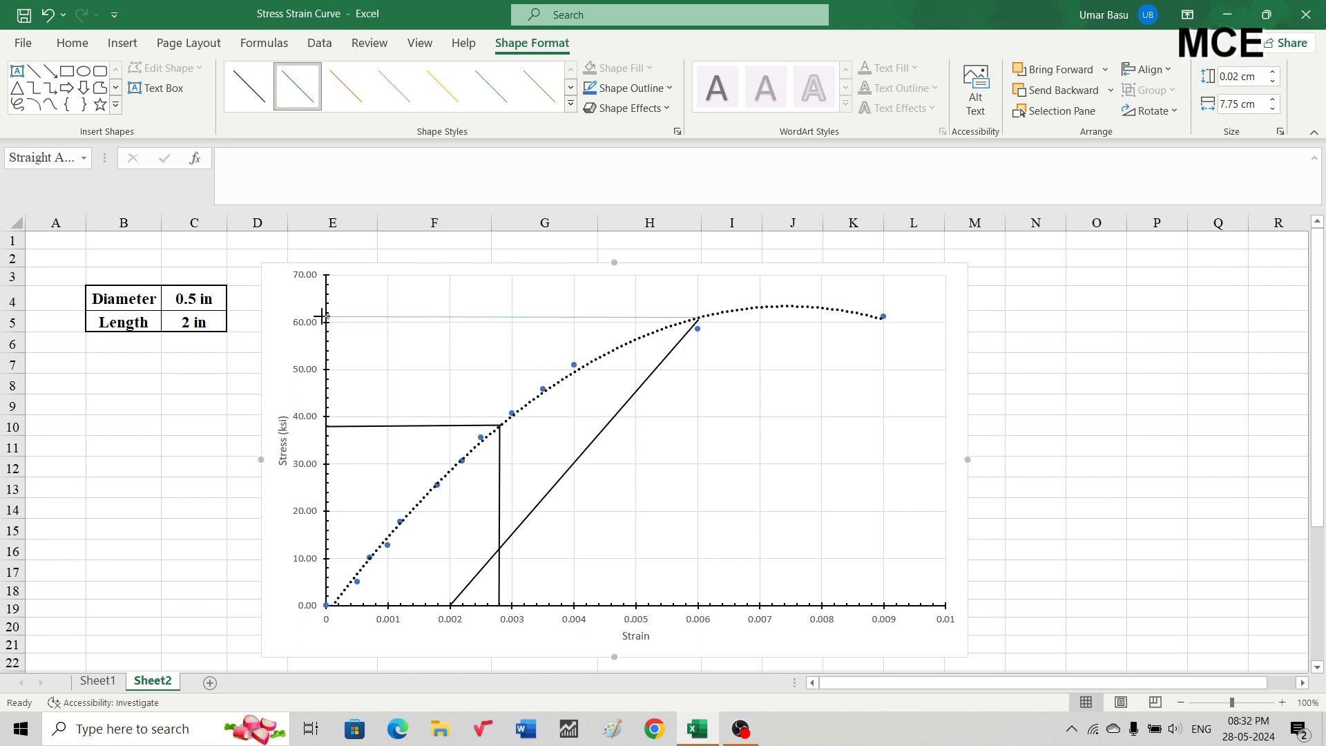
drag(321, 317, 322, 318)
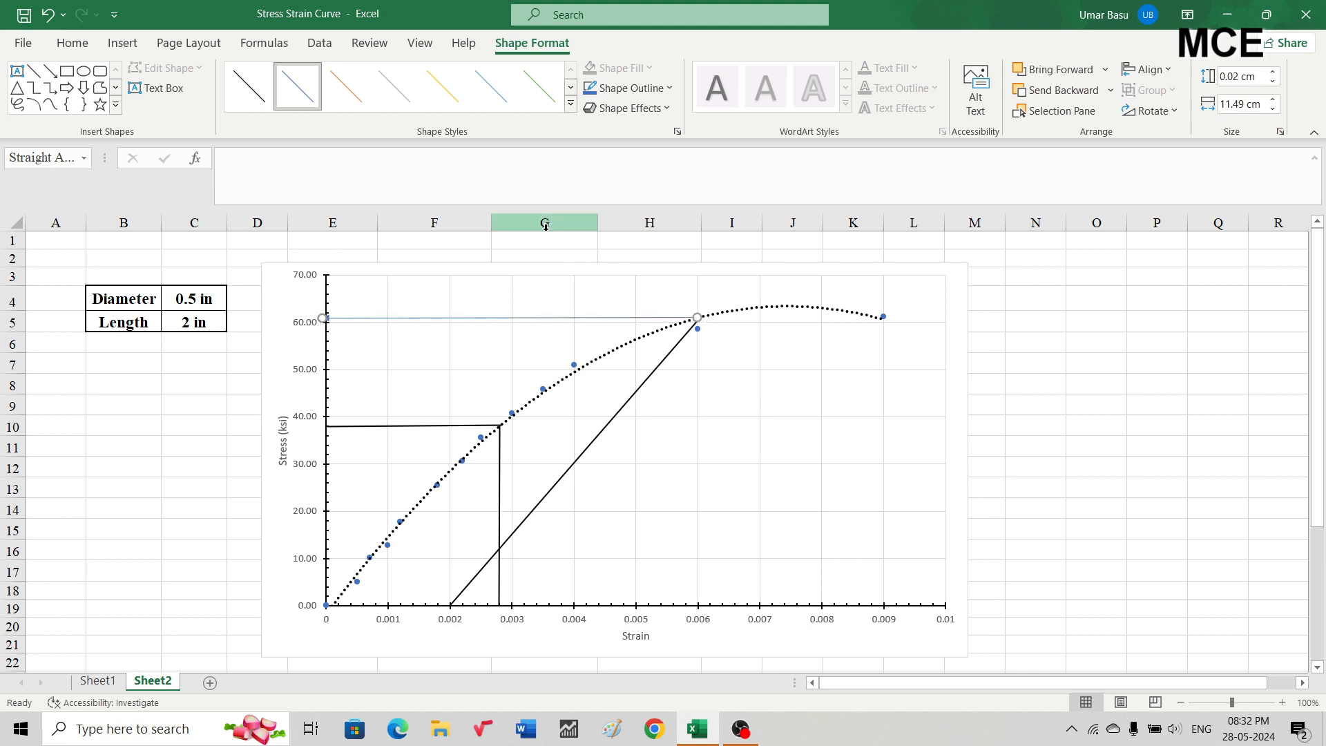
click(570, 104)
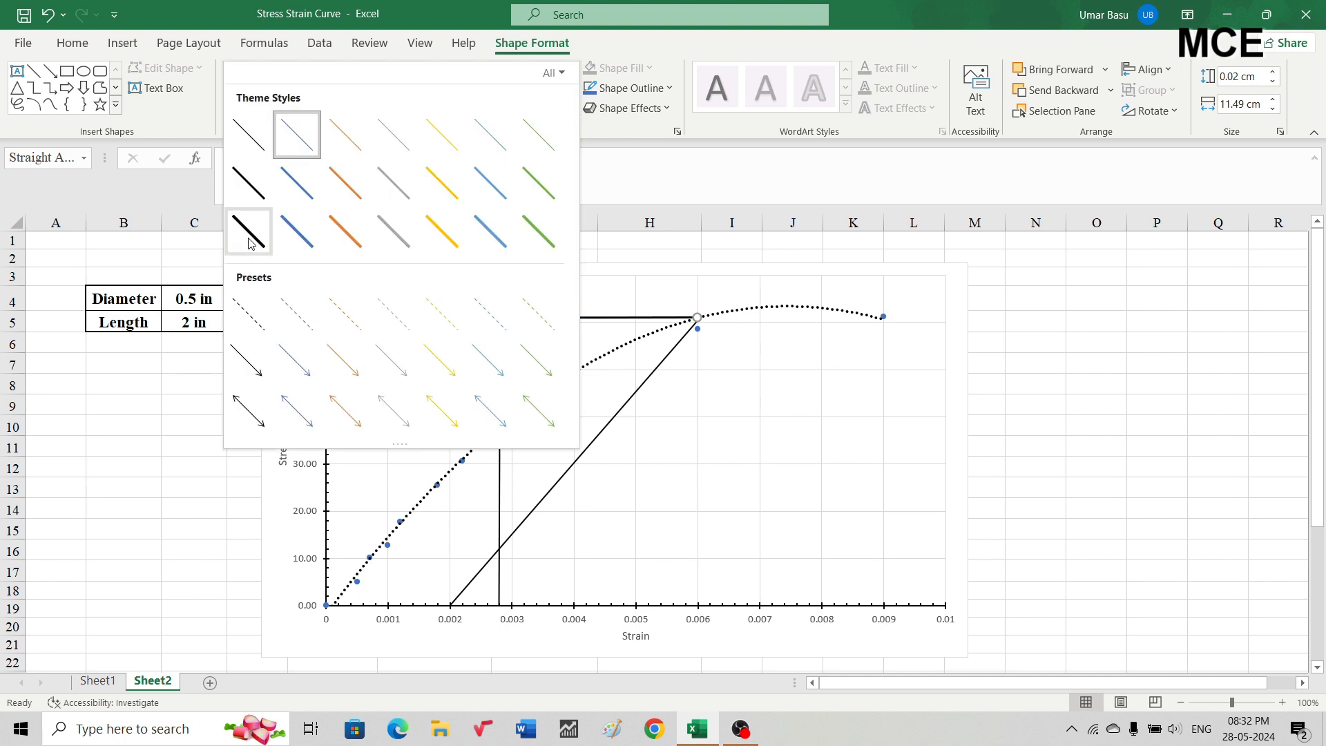
click(241, 201)
click(389, 338)
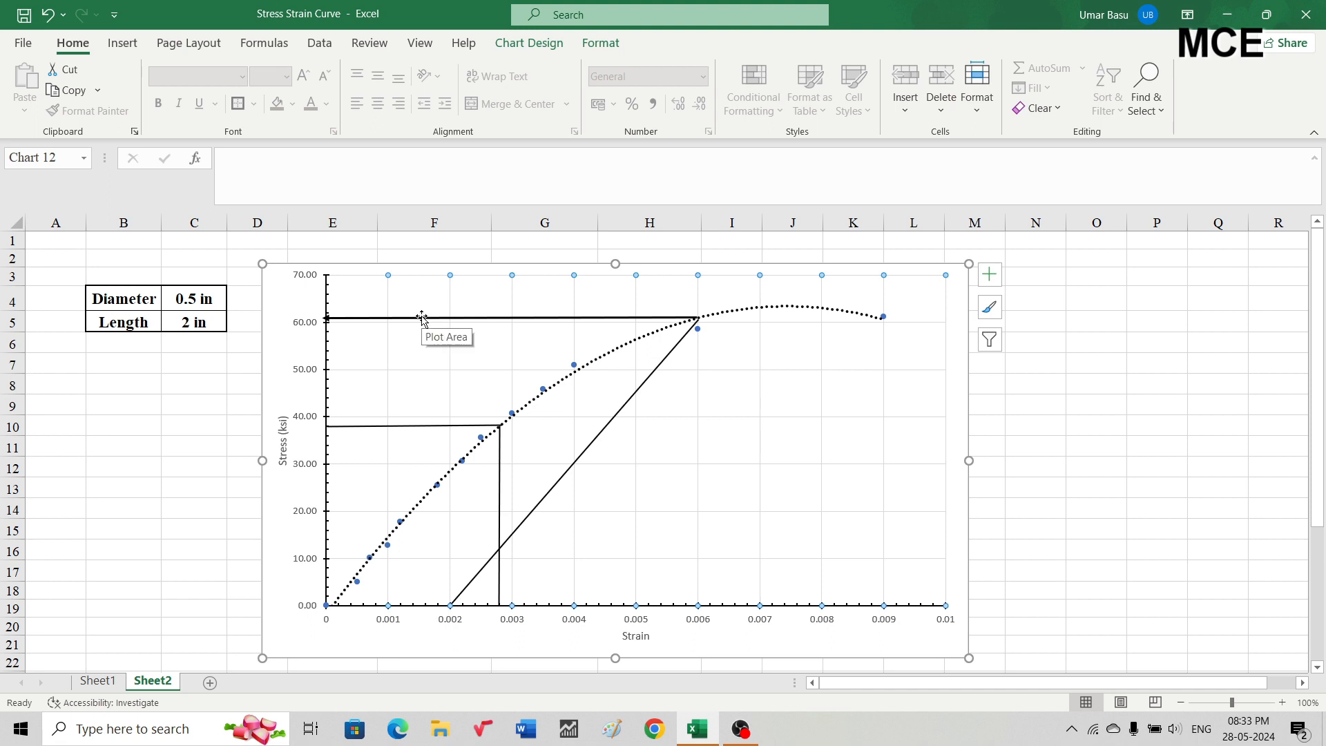
Nudge the horizontal arrow slightly down so it meets the end of the offset line on the curve.
drag(422, 318, 423, 318)
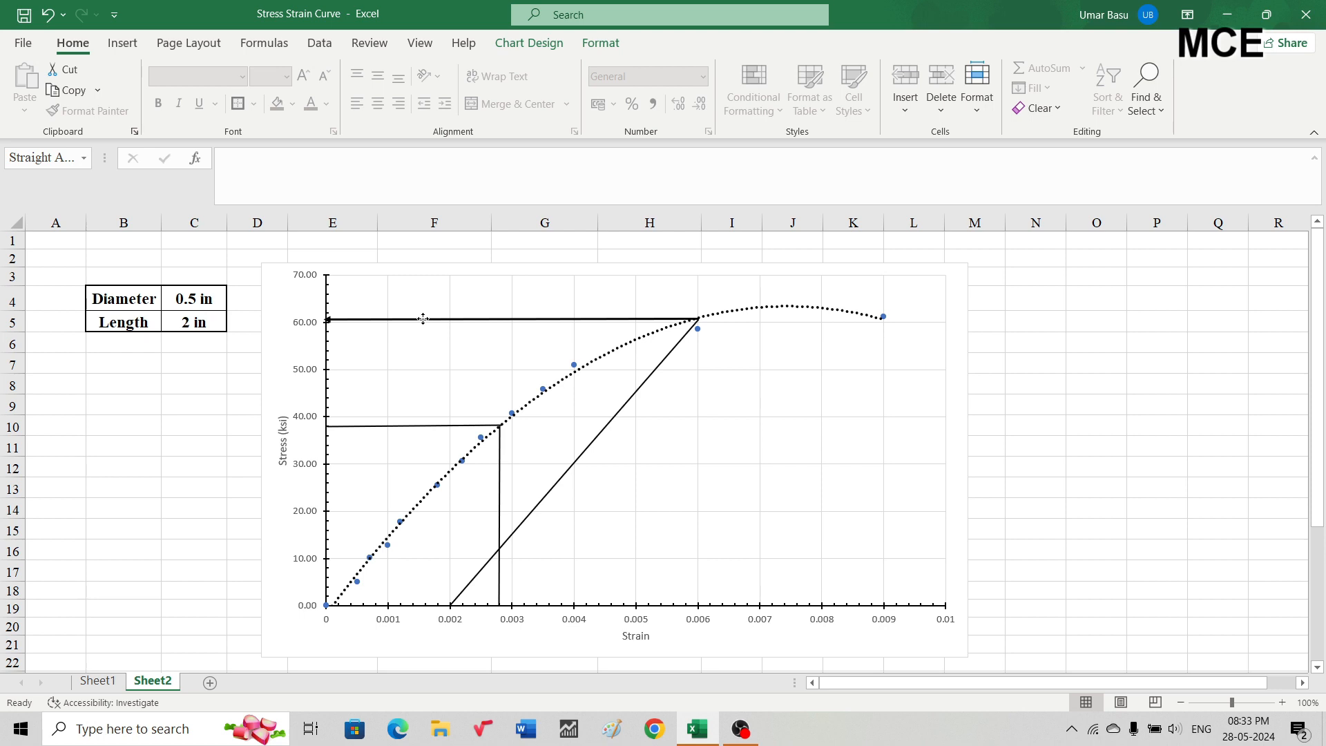
drag(423, 318, 422, 320)
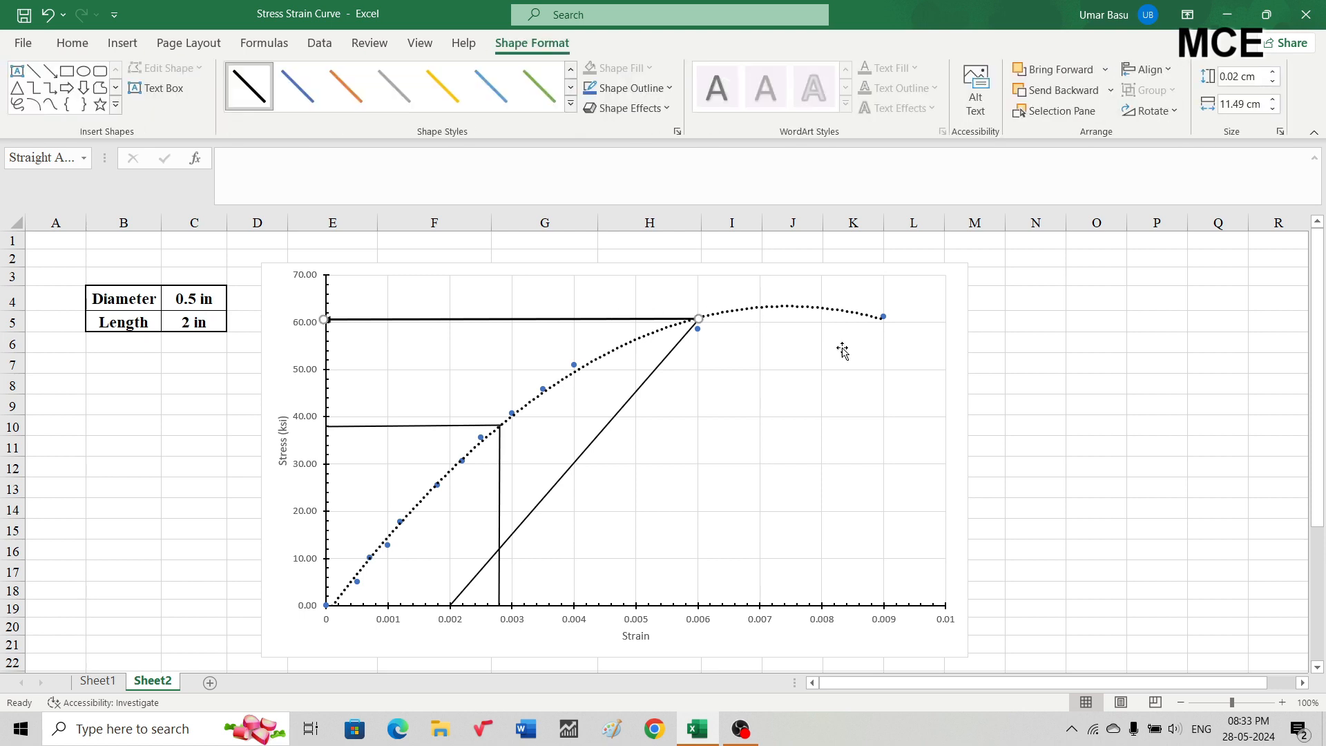
click(762, 441)
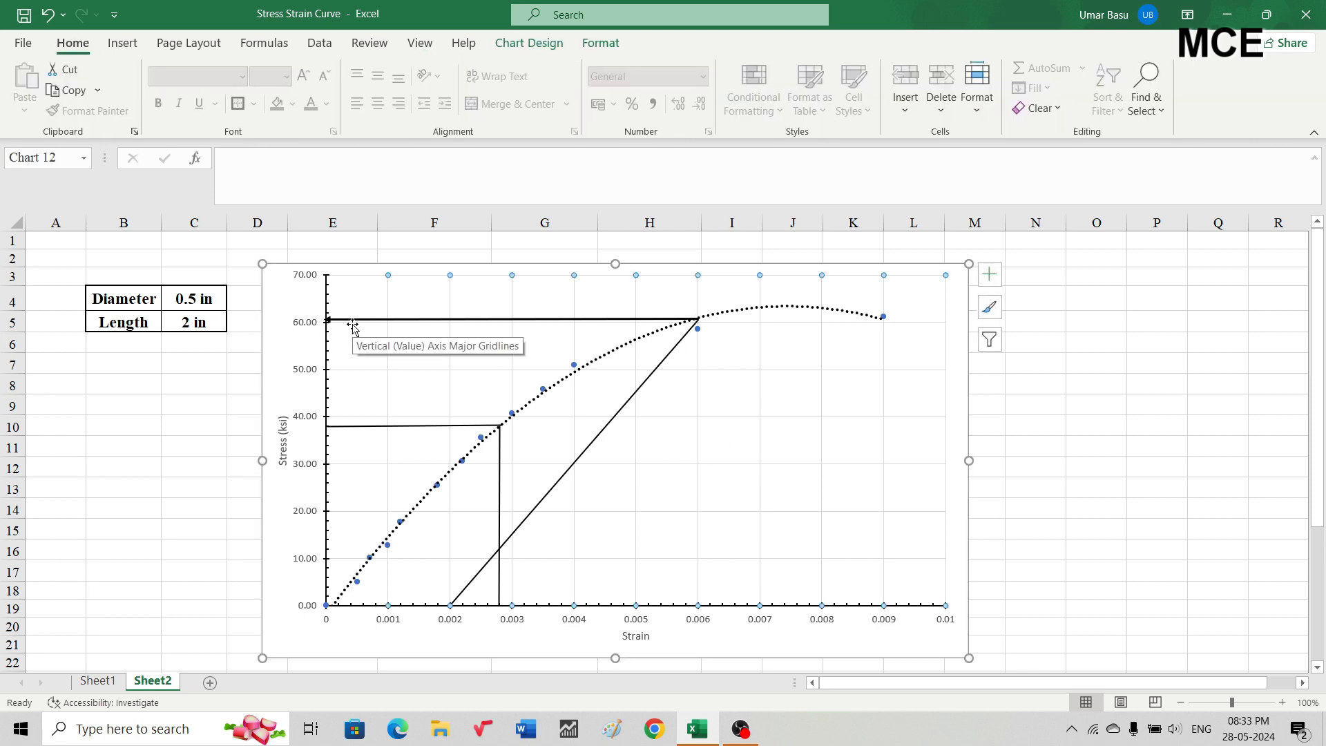
Enter 60 as the yield strength in cell F26.
scroll(442, 343, down, 3)
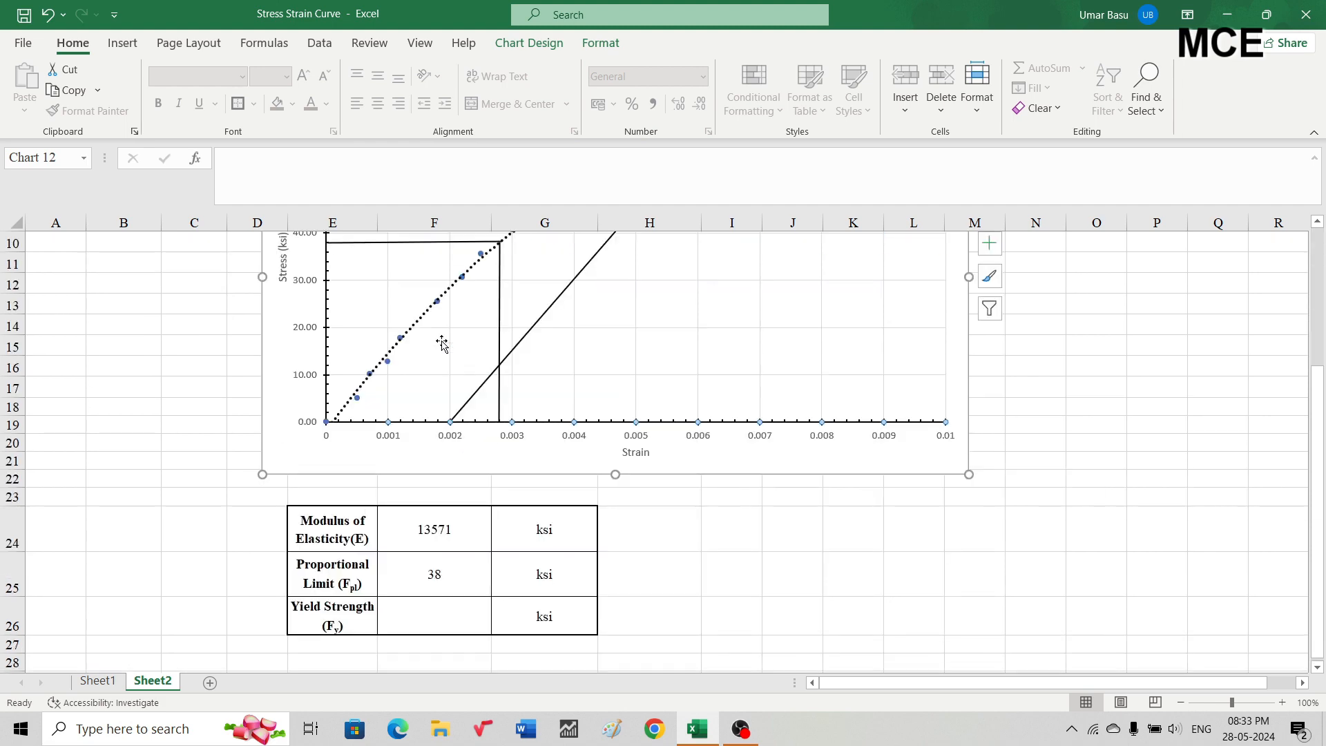
scroll(442, 344, up, 3)
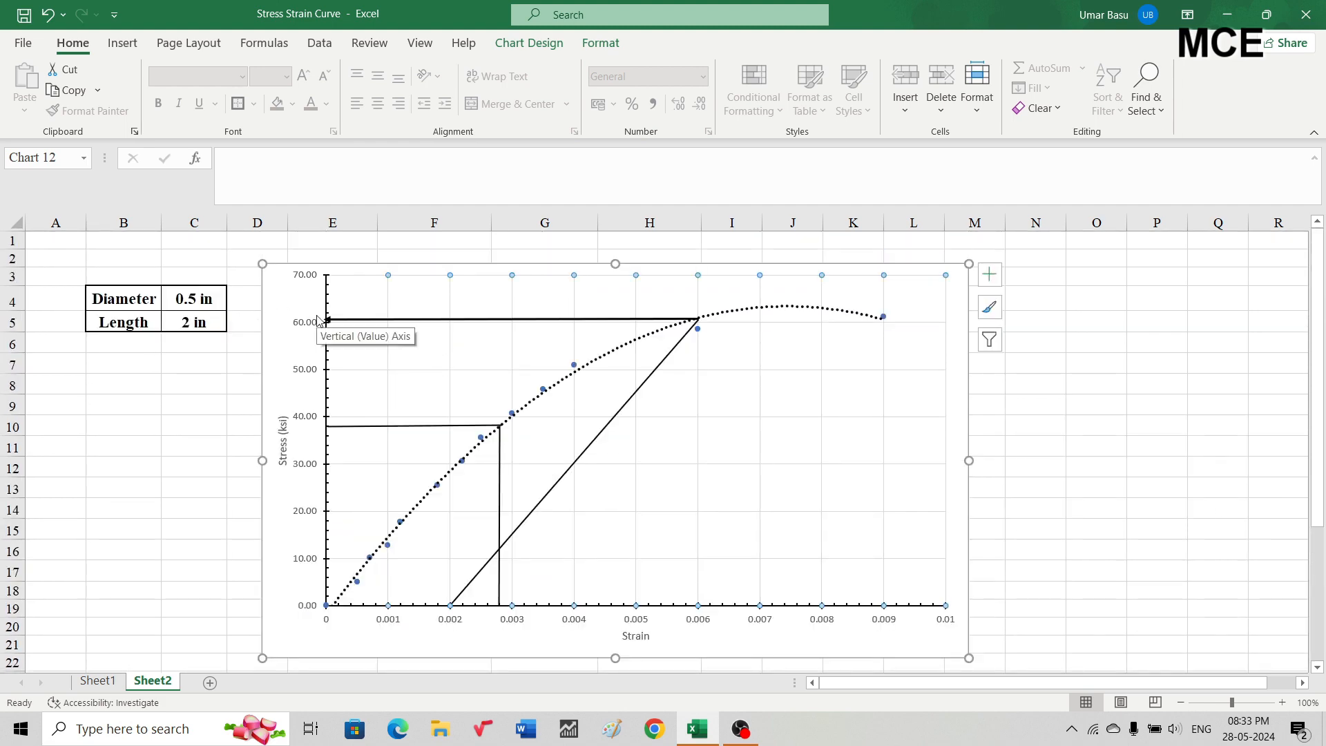
scroll(432, 373, down, 5)
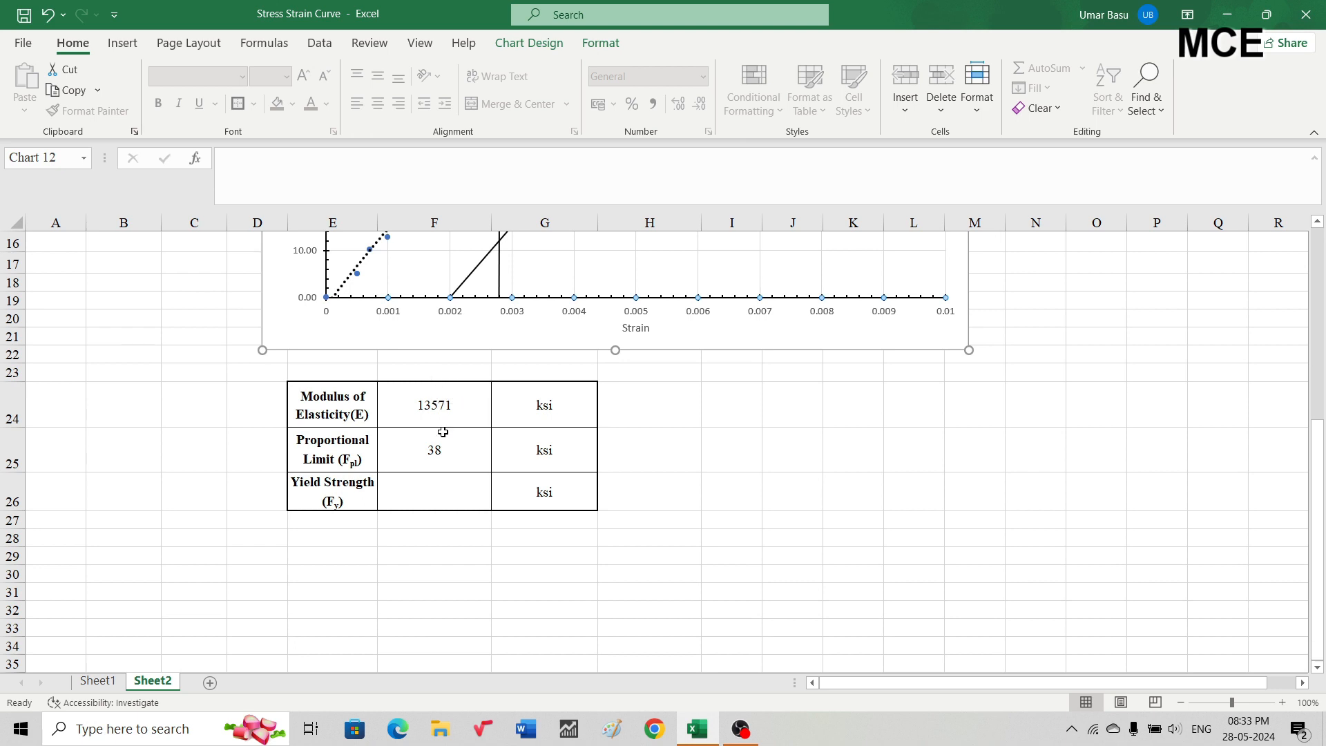
click(441, 488)
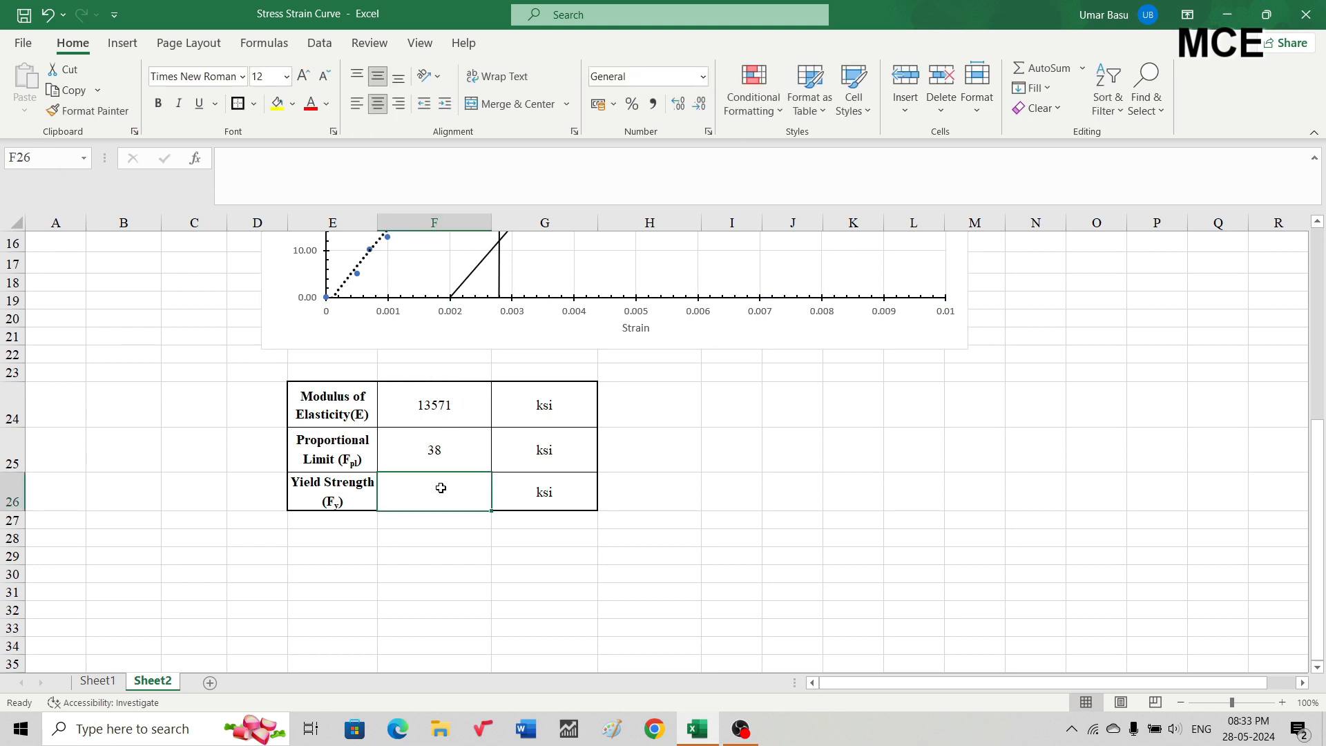
text(60)
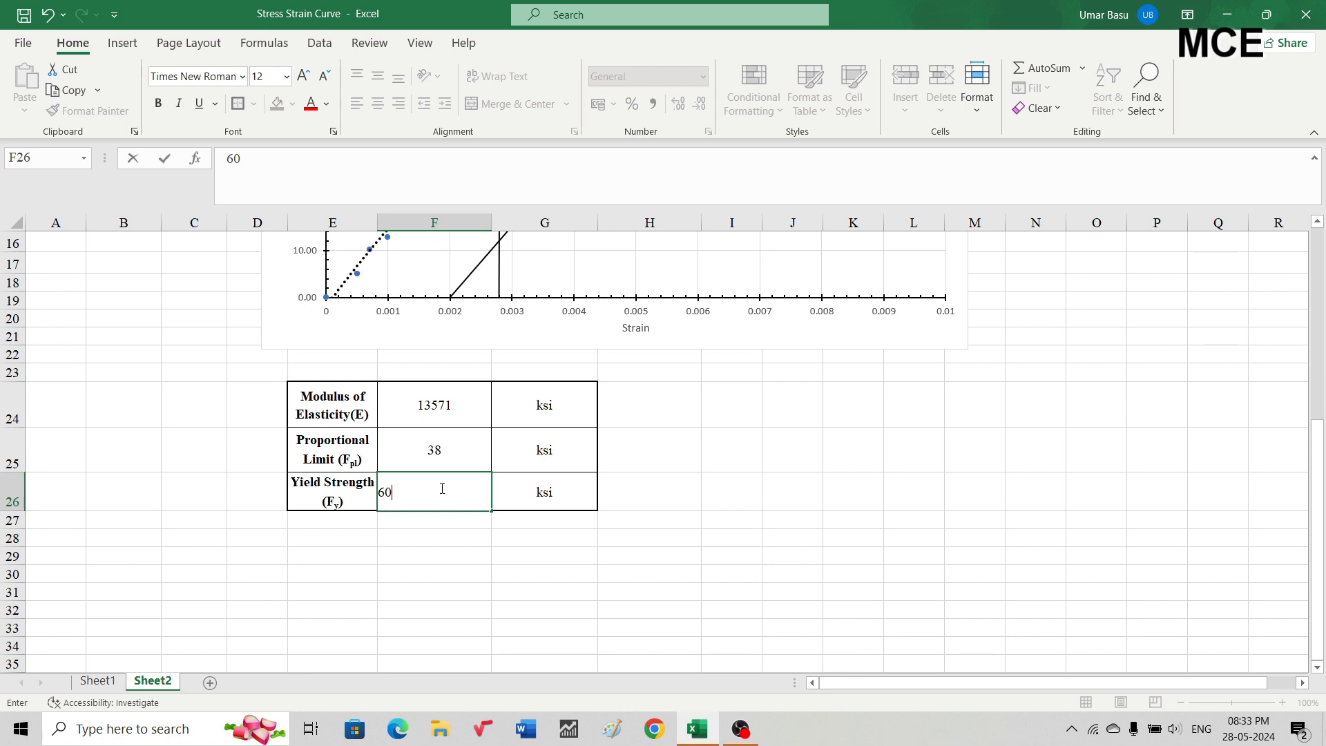
key(Return)
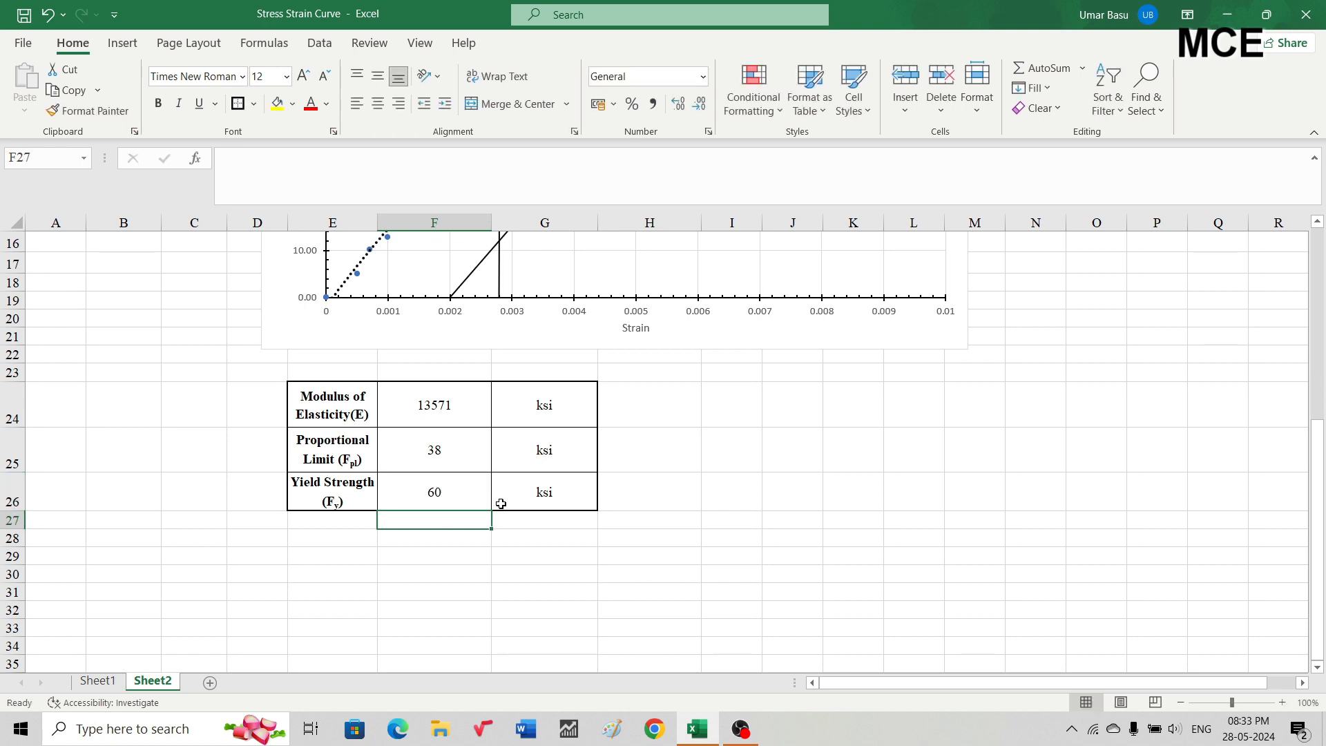
Review the modulus of elasticity, proportional limit and yield strength entries against the construction lines on the stress–strain chart.
scroll(500, 504, up, 5)
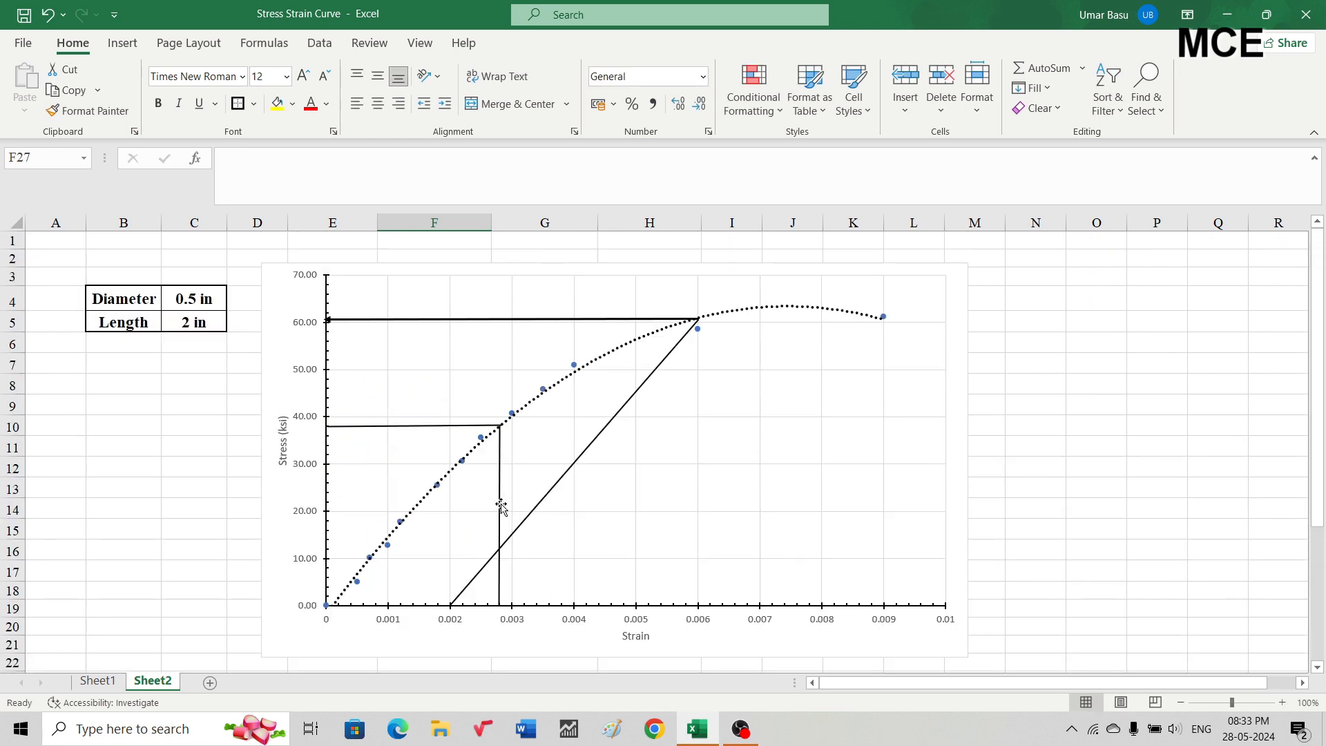
scroll(502, 484, down, 3)
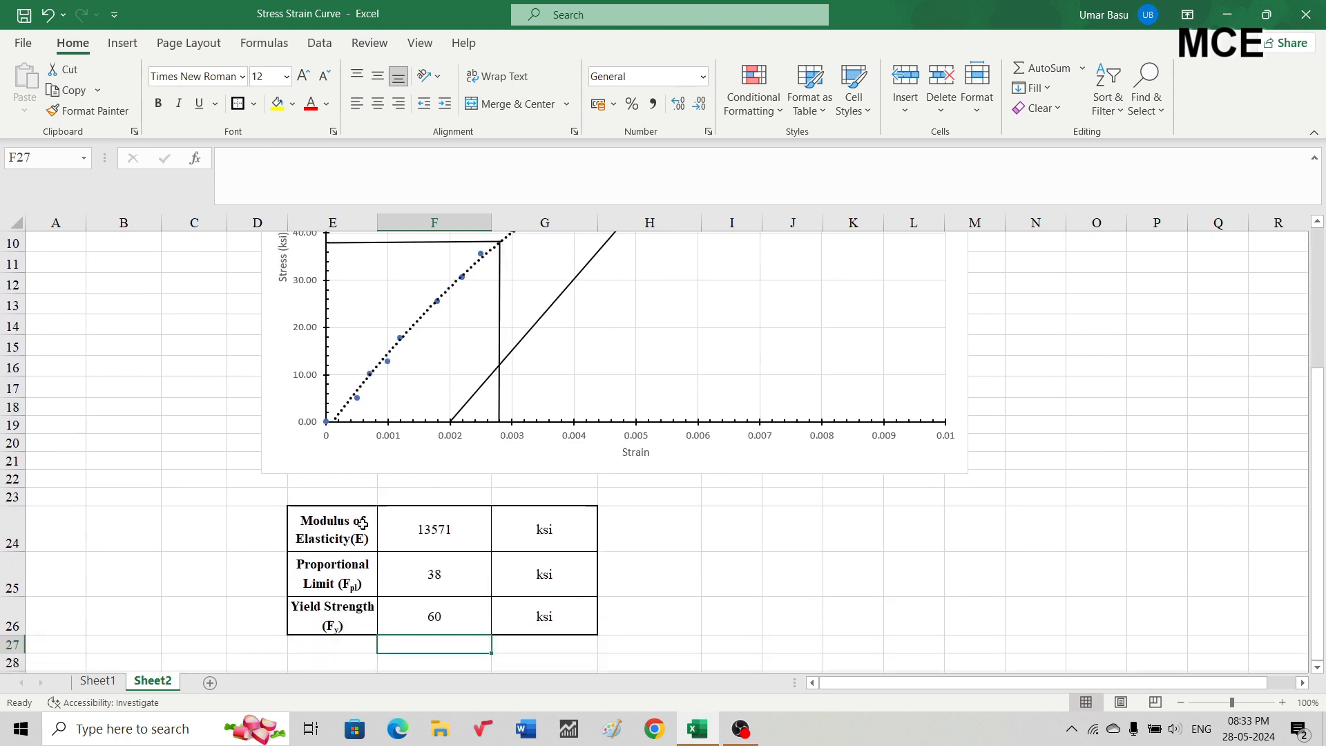
click(410, 532)
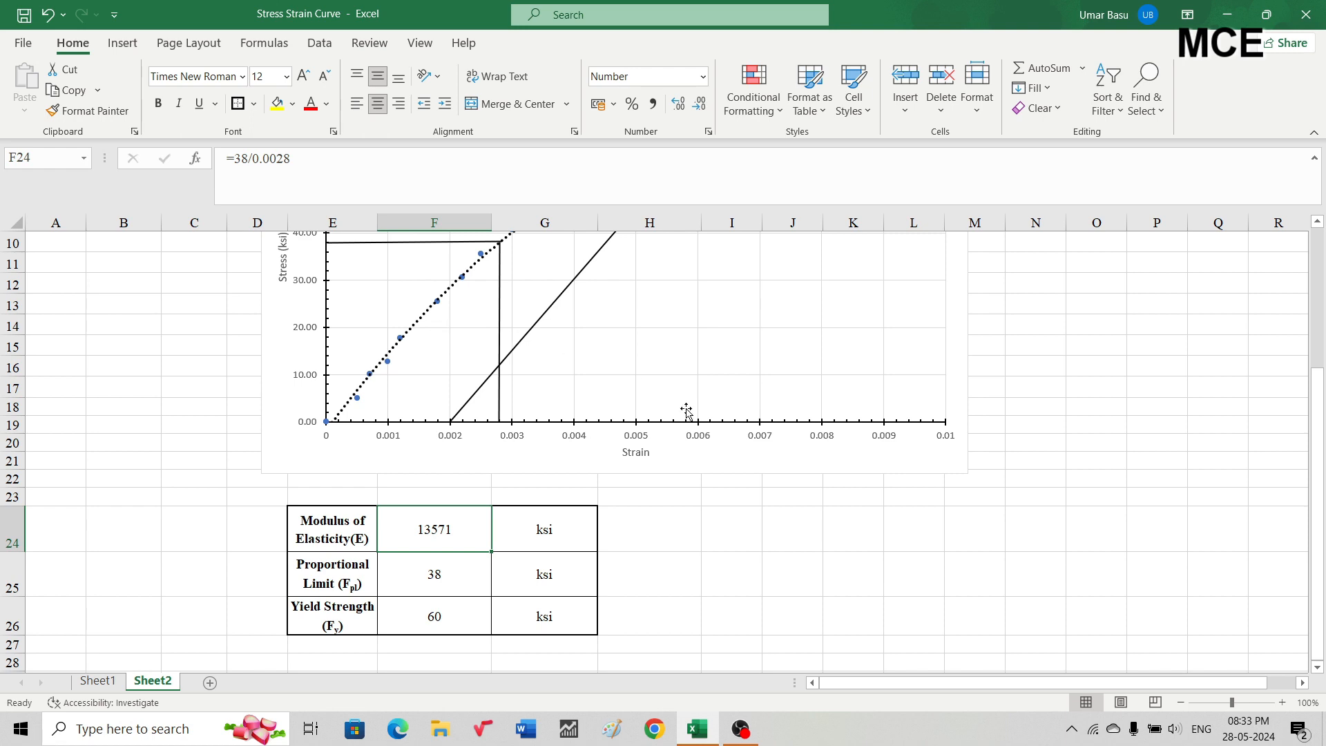
scroll(797, 555, up, 2)
scroll(797, 556, up, 1)
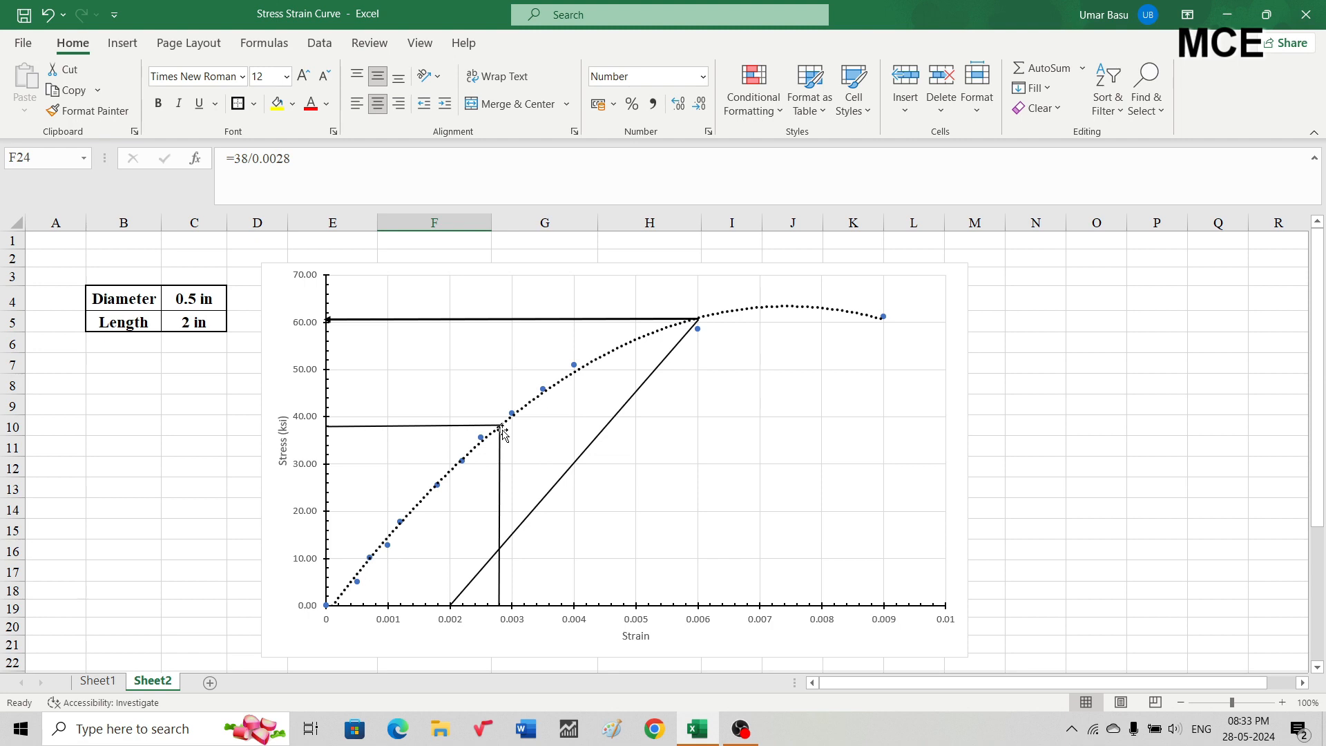
scroll(502, 432, down, 3)
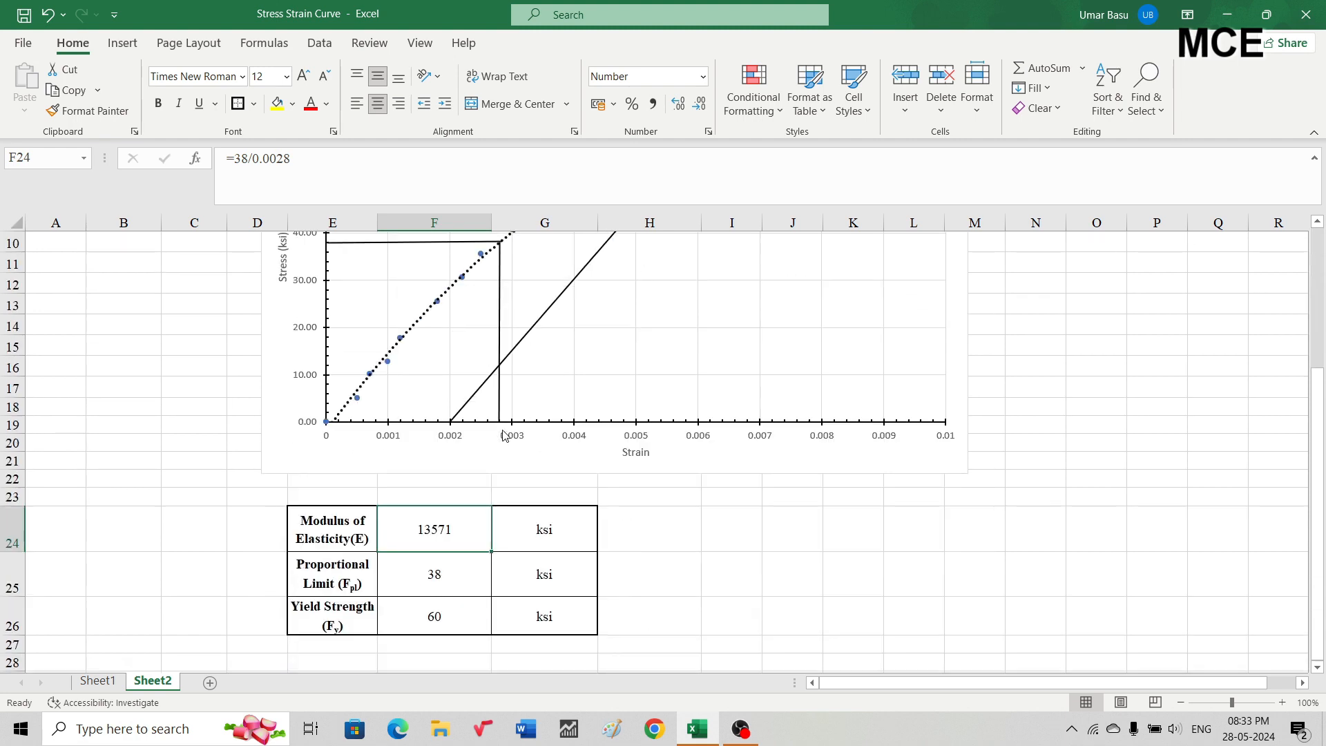
click(430, 618)
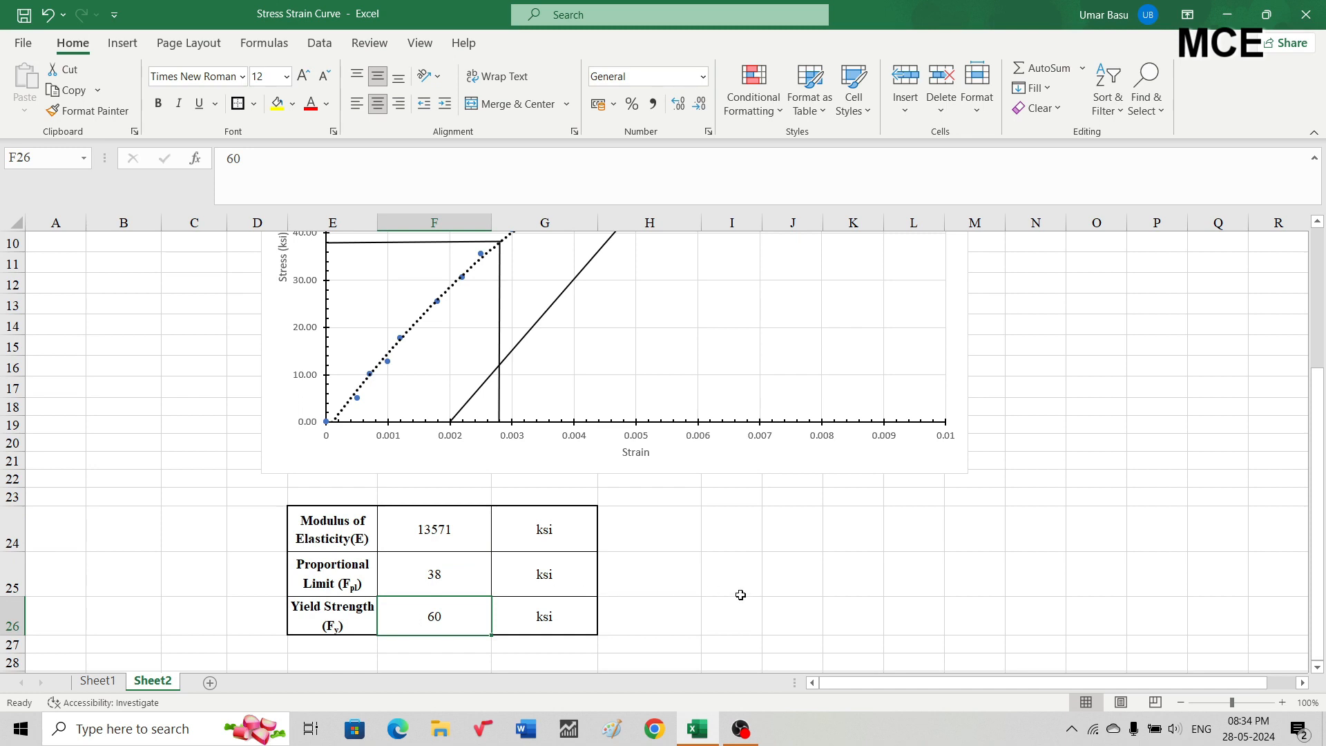
scroll(740, 595, up, 3)
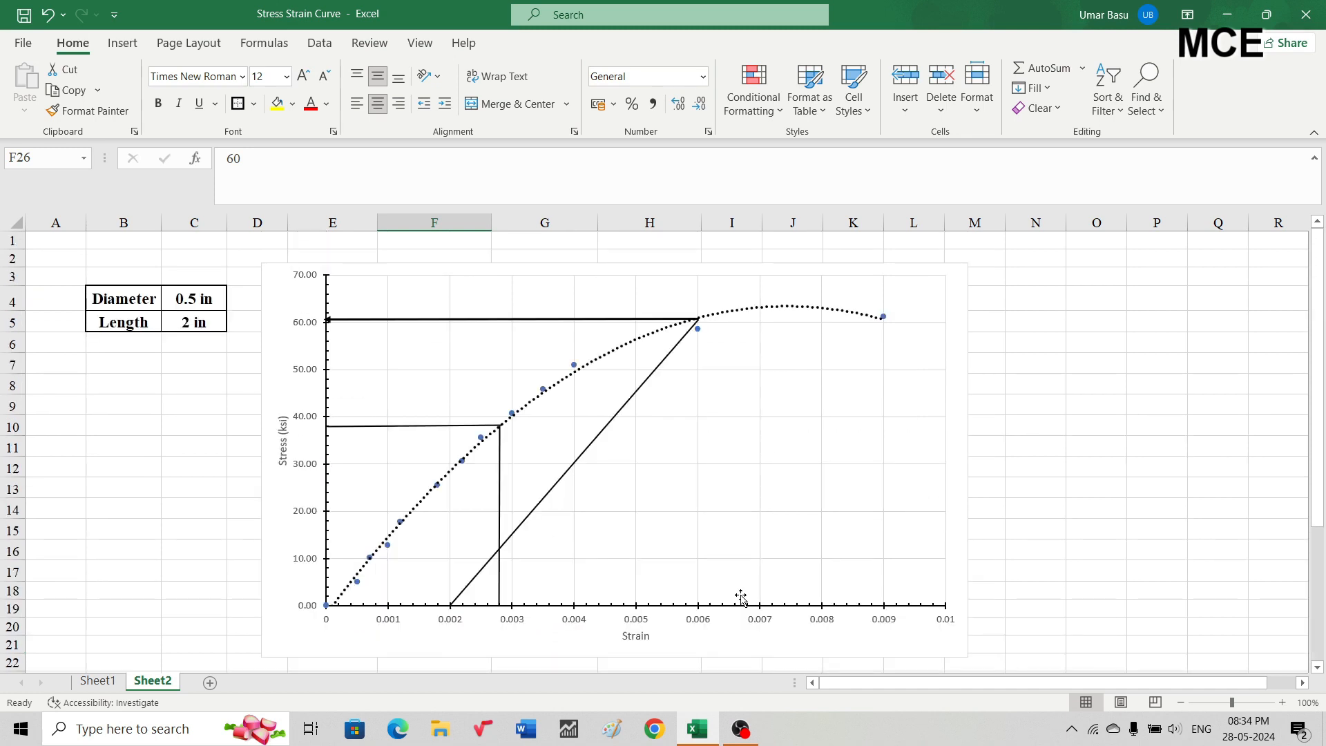